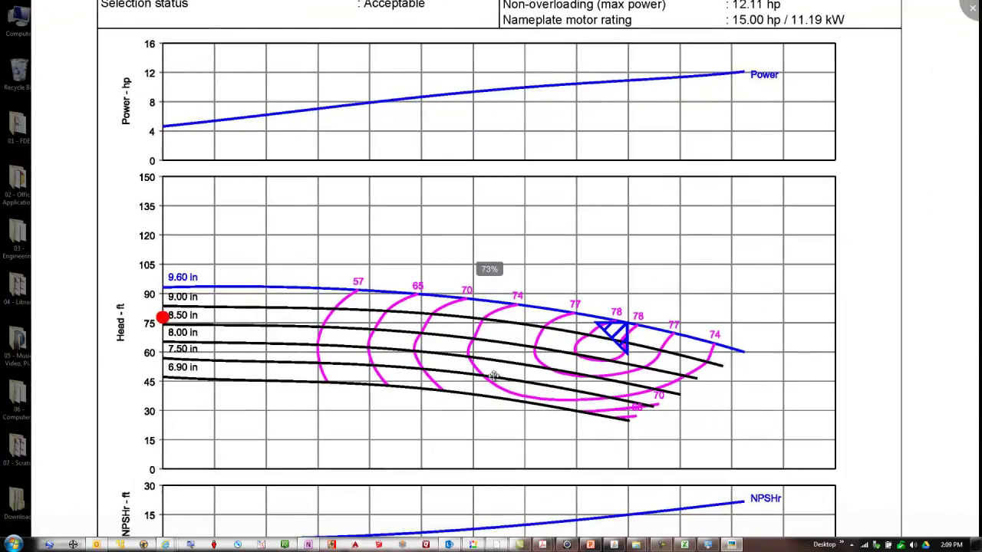
Step: Zoom out to 28% and pan to see the whole PACO 40957 VL 1775 rpm datasheet
scroll(496, 352, down, 1)
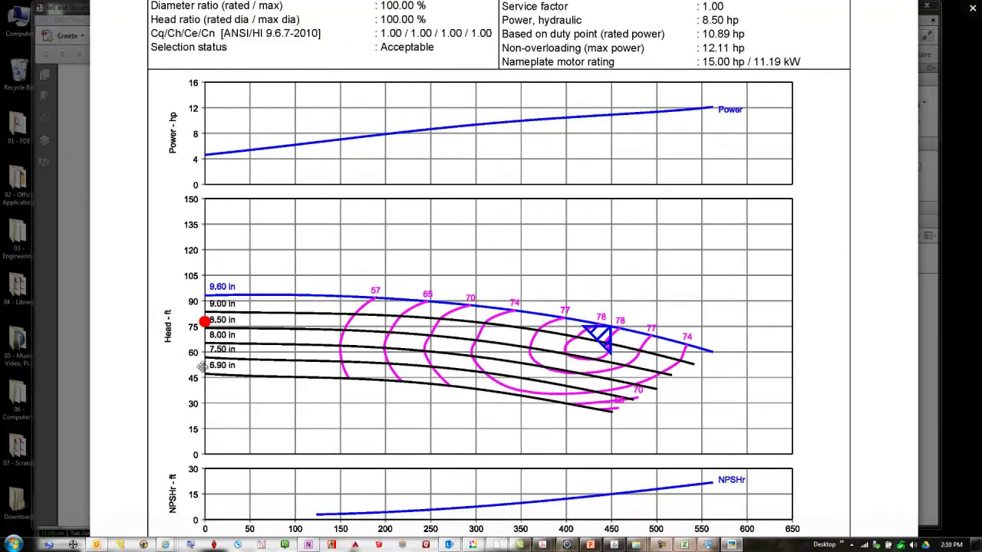
scroll(622, 248, down, 2)
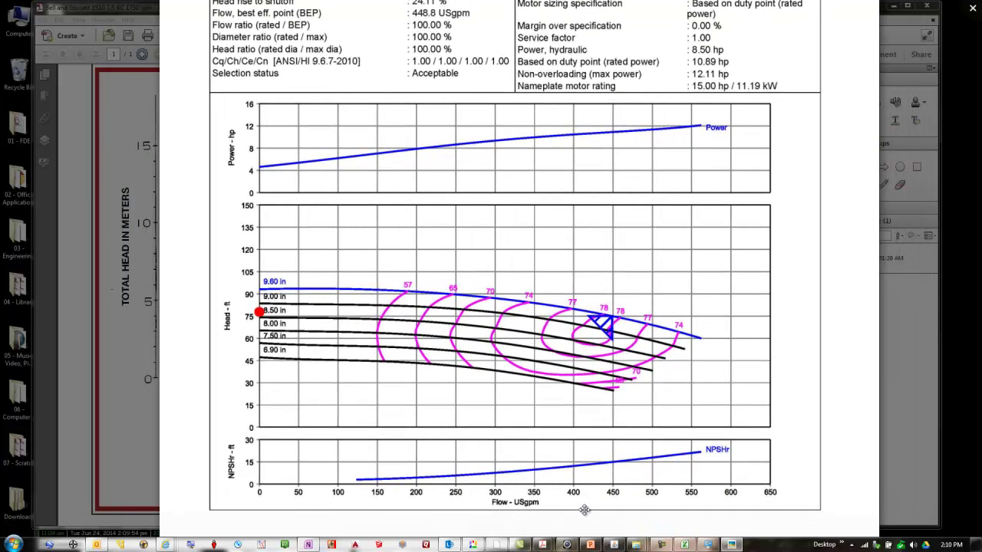
scroll(353, 374, up, 1)
scroll(353, 374, up, 1)
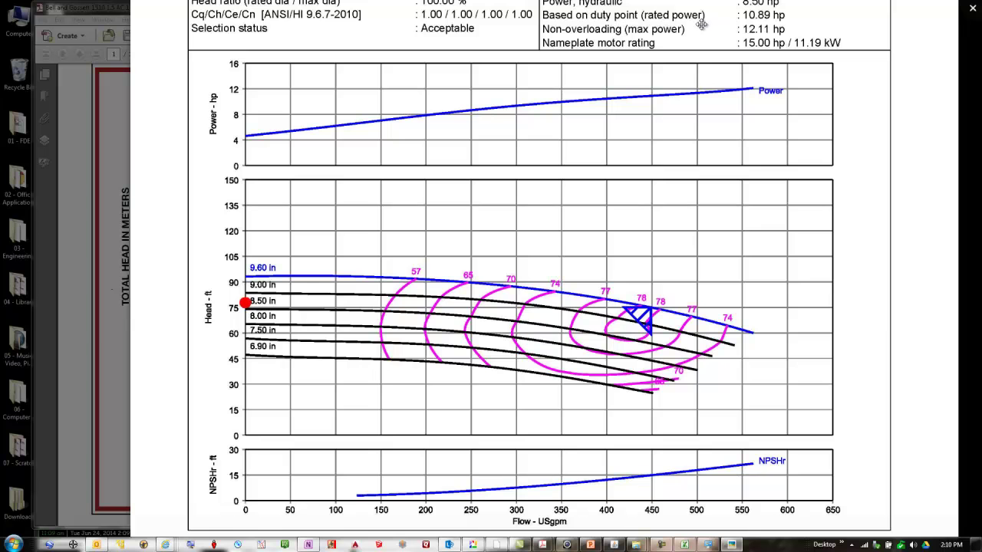
scroll(704, 31, down, 2)
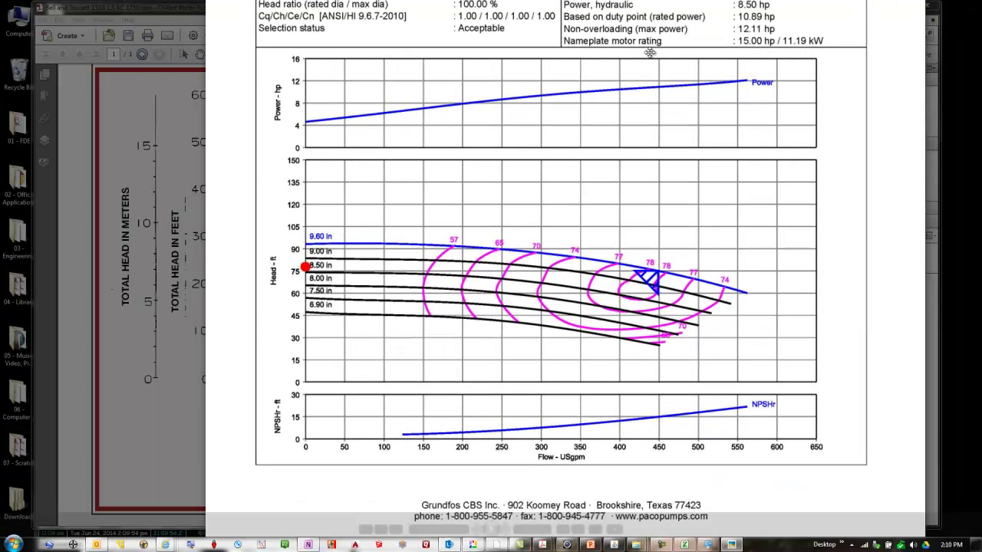
drag(887, 18, 829, 126)
scroll(829, 126, down, 5)
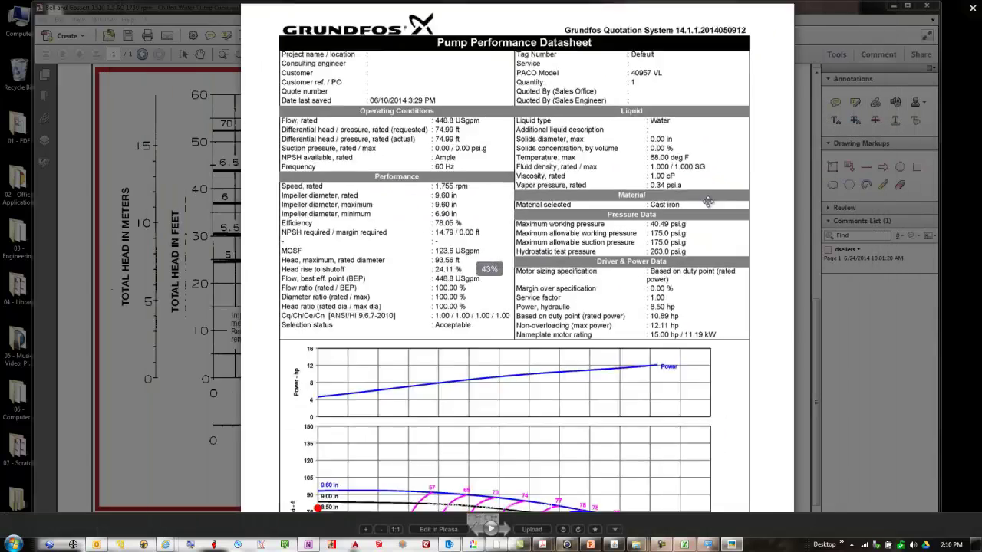
Step: Exit full-screen mode and close the Picasa photo viewer
double_click(722, 135)
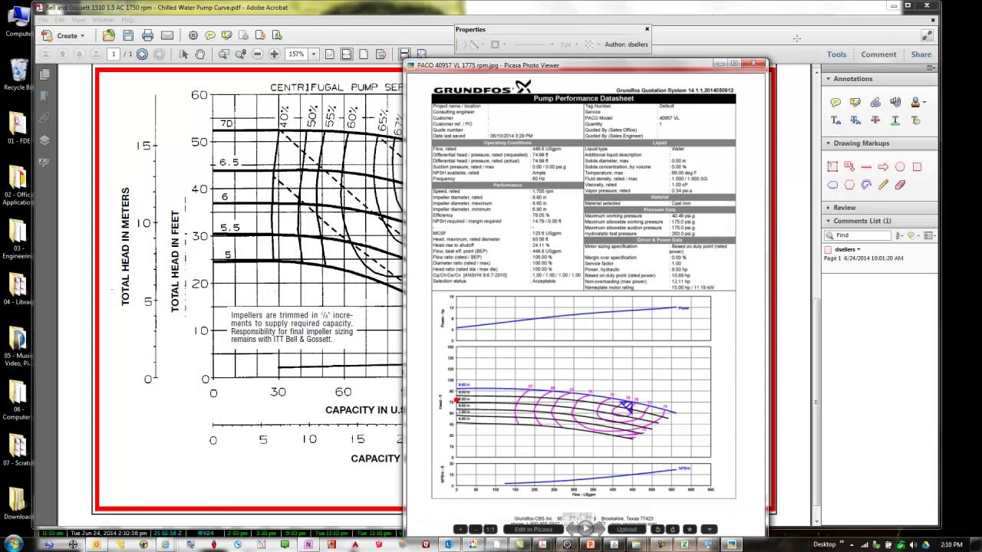
click(732, 64)
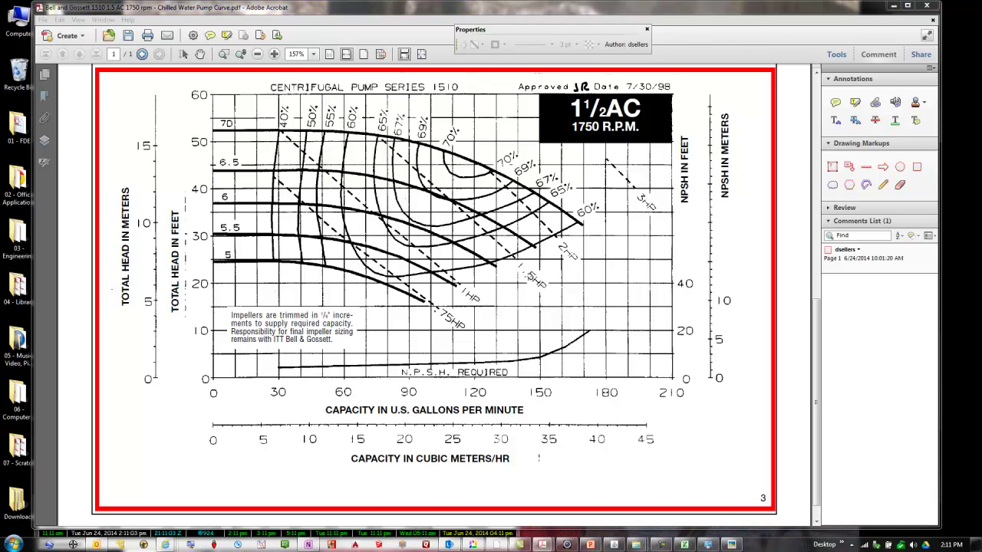
scroll(734, 185, up, 10)
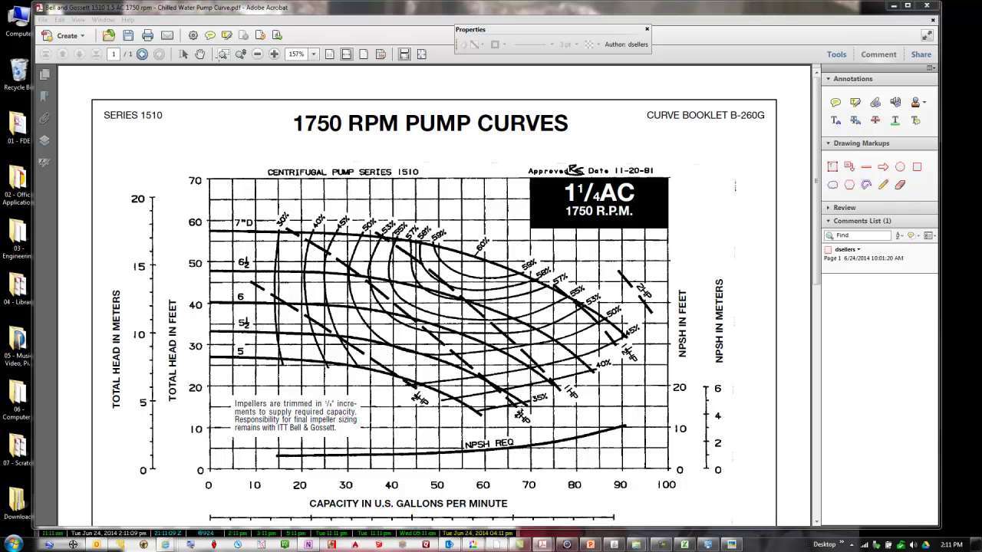
scroll(298, 143, down, 10)
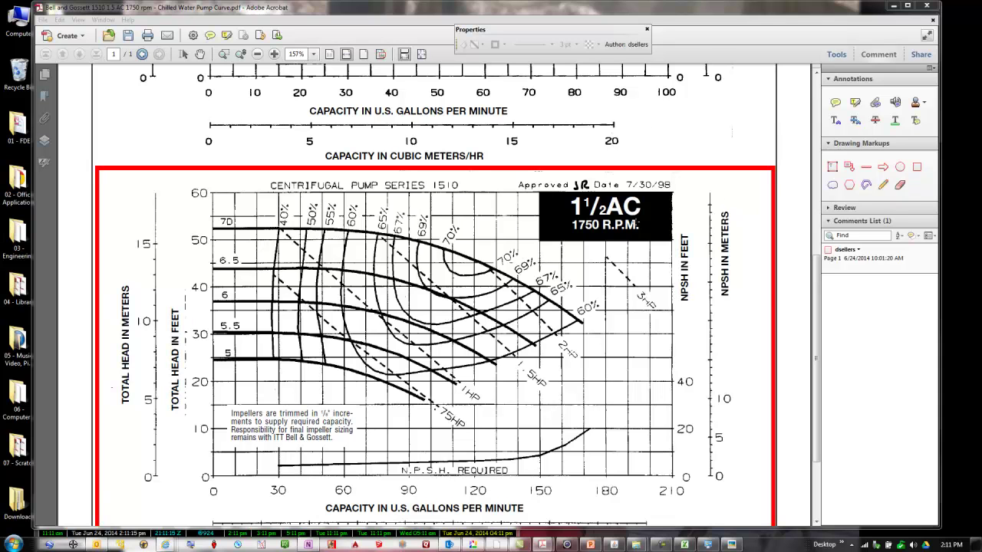
Step: Activate Acrobat, pick the Select tool and scroll to the 1½AC 1750 RPM curve
click(880, 344)
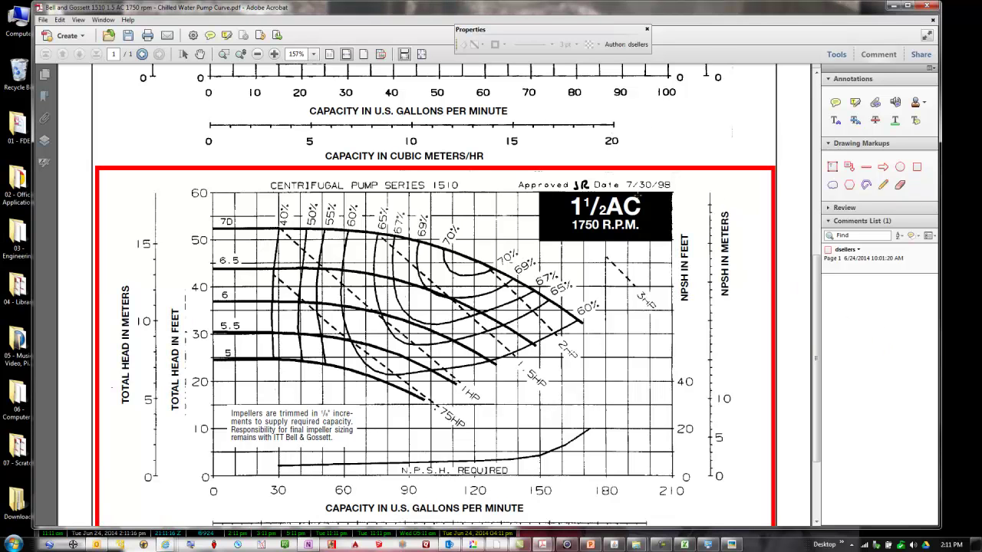
click(183, 53)
scroll(479, 320, down, 1)
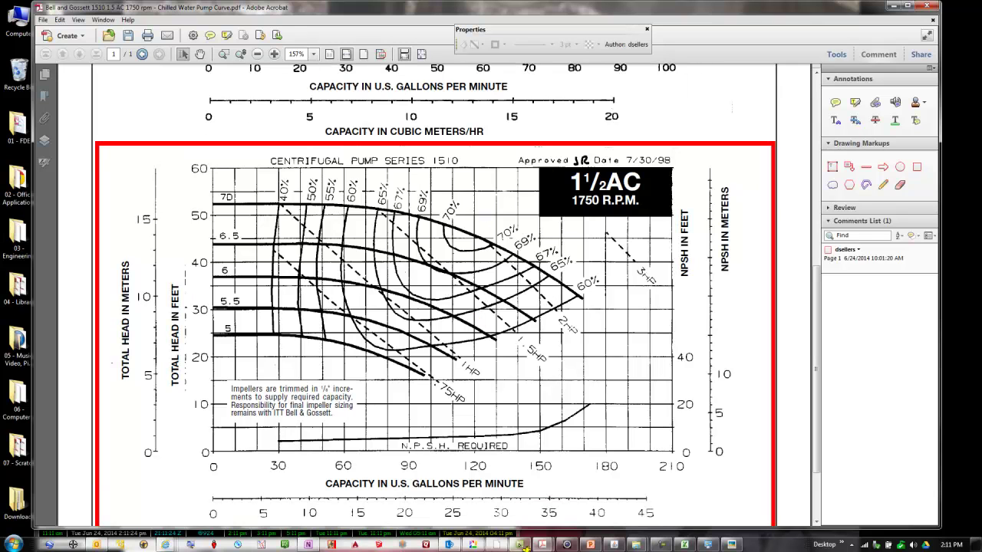
mouse_move(636, 548)
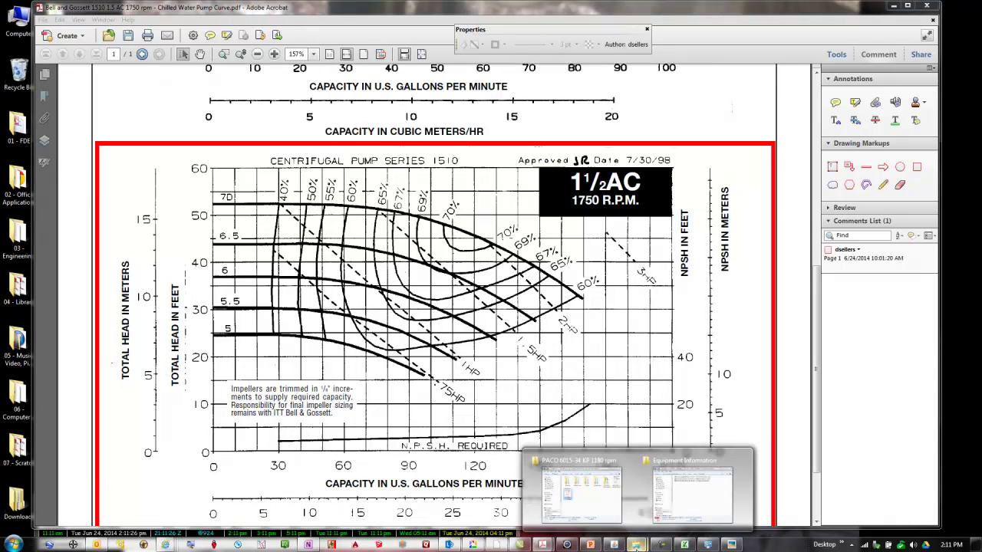
Step: Create a new folder named 'Bell and Gossett 1510' in Digitized Pump Curves
click(581, 495)
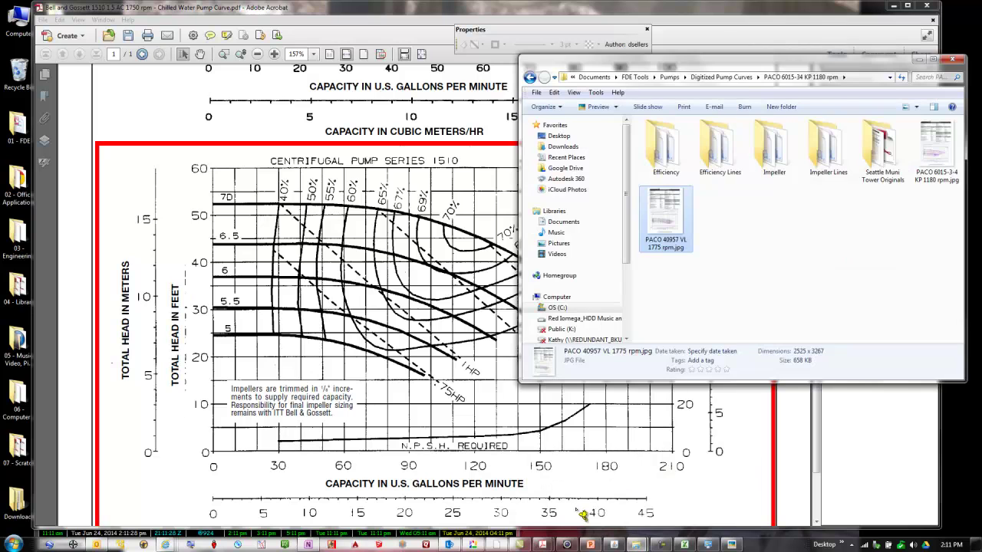
click(754, 84)
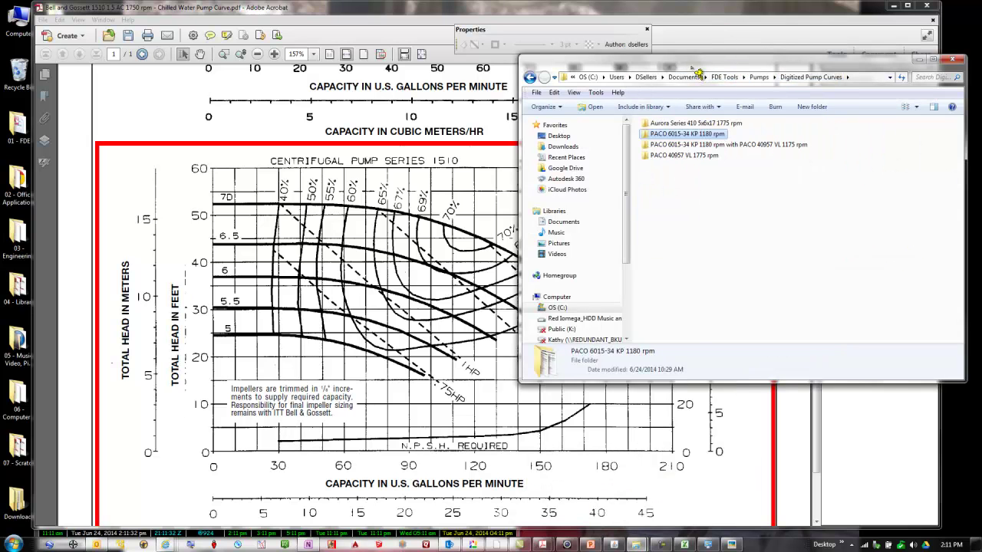
click(804, 111)
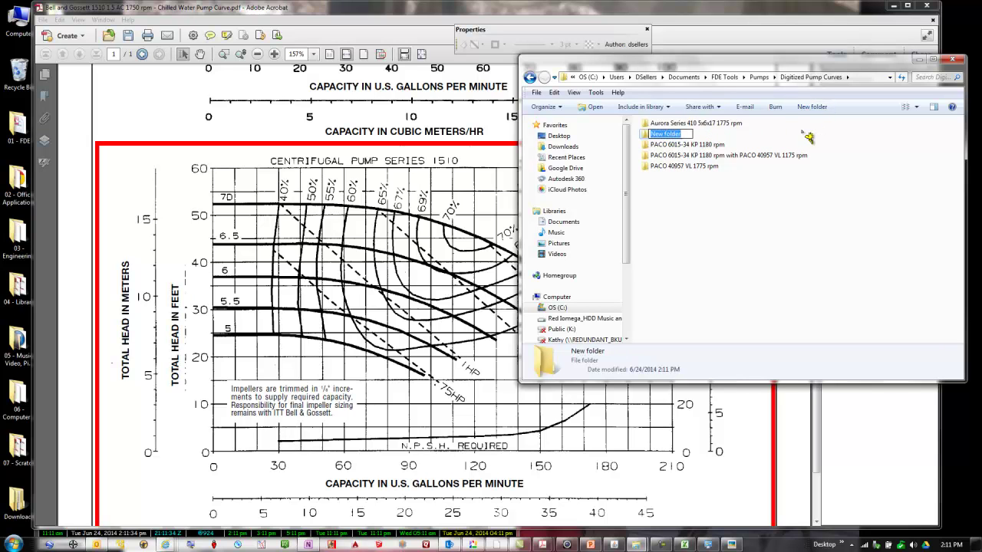
text(Bell and Gossett 1510)
Step: Reposition the Explorer window and check the empty Bell and Gossett 1510 folder
drag(725, 76, 267, 158)
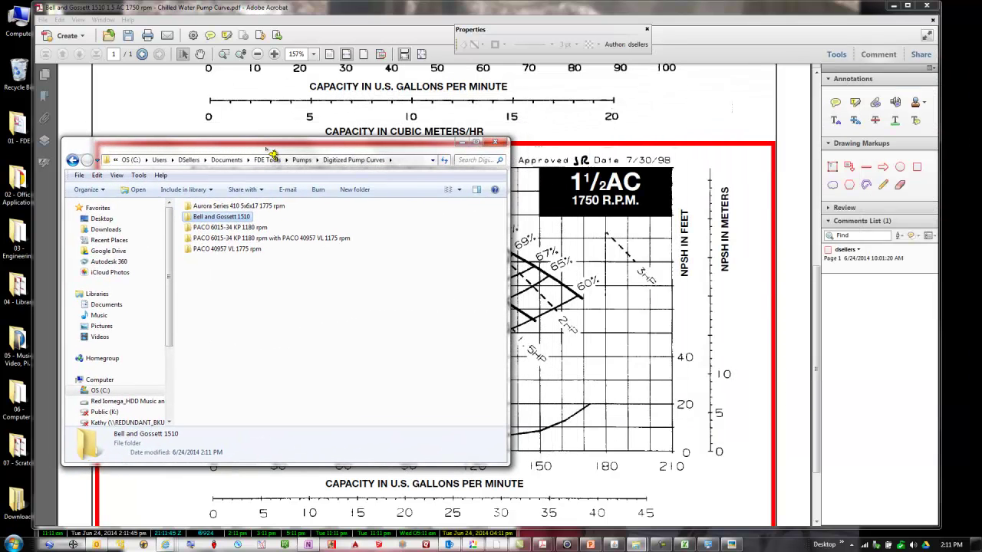
double_click(250, 218)
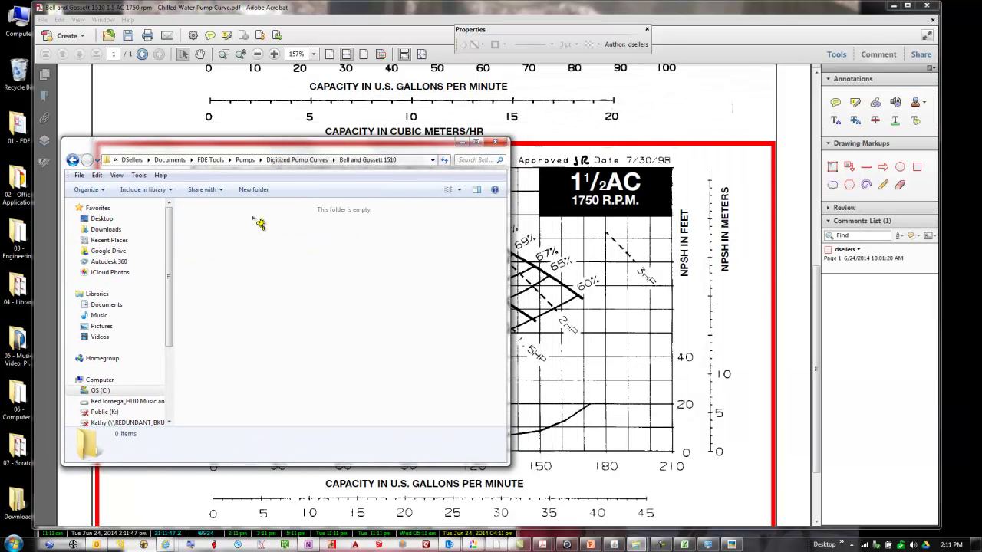
click(73, 161)
double_click(248, 222)
click(73, 160)
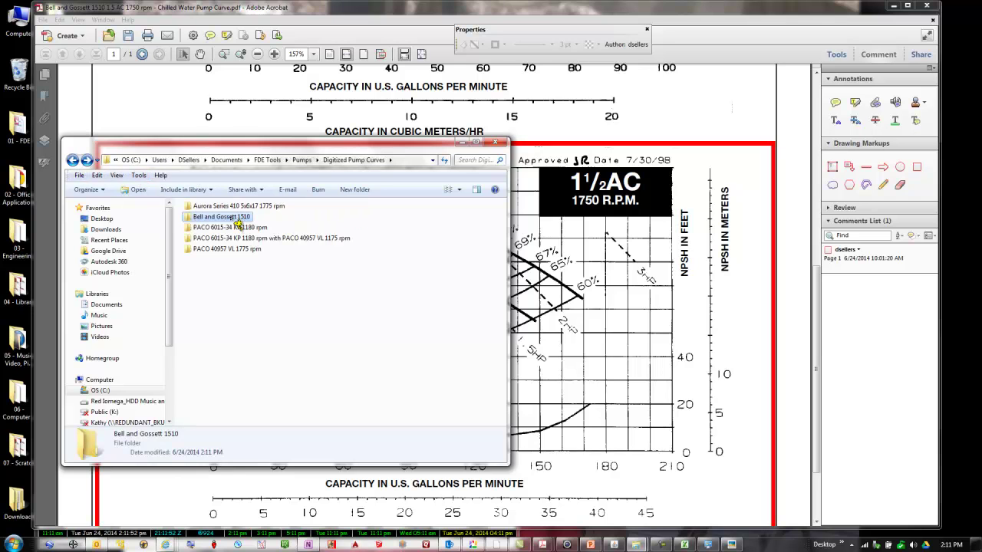
Step: Rename the folder to 'Bell and Gossett 1510 1.5 AC 1750 rpm' and open it
click(239, 218)
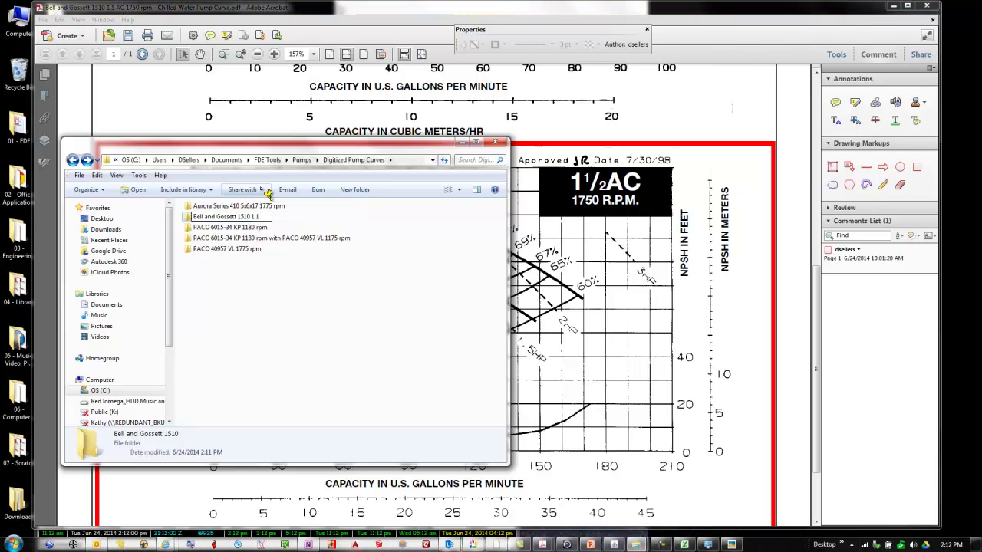
key(BackSpace)
text(.5 AC 1750 rpm)
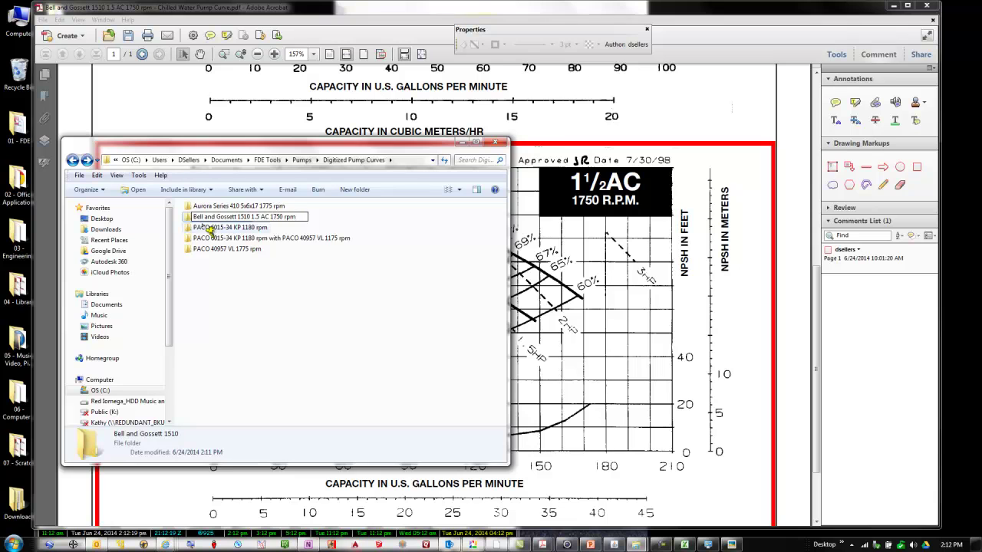
key(Return)
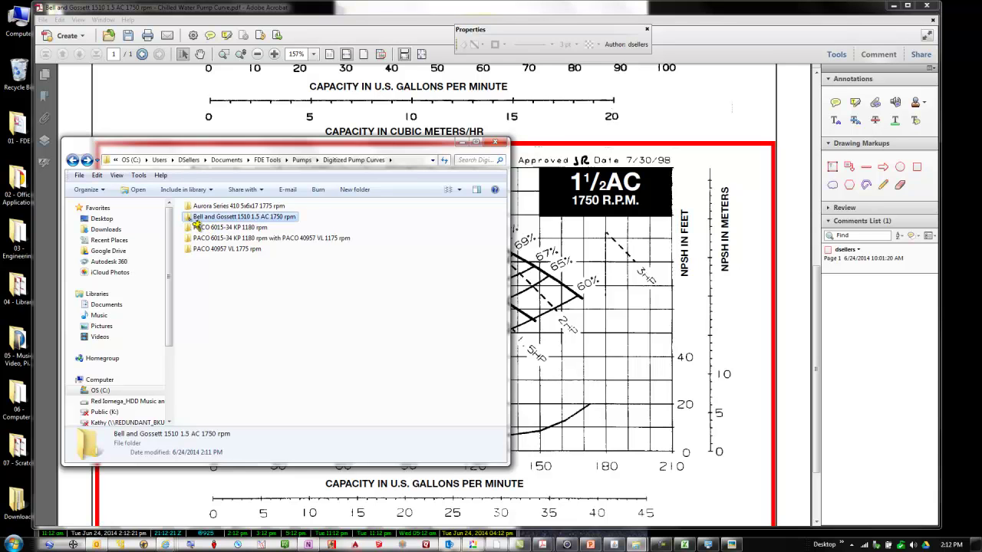
double_click(194, 220)
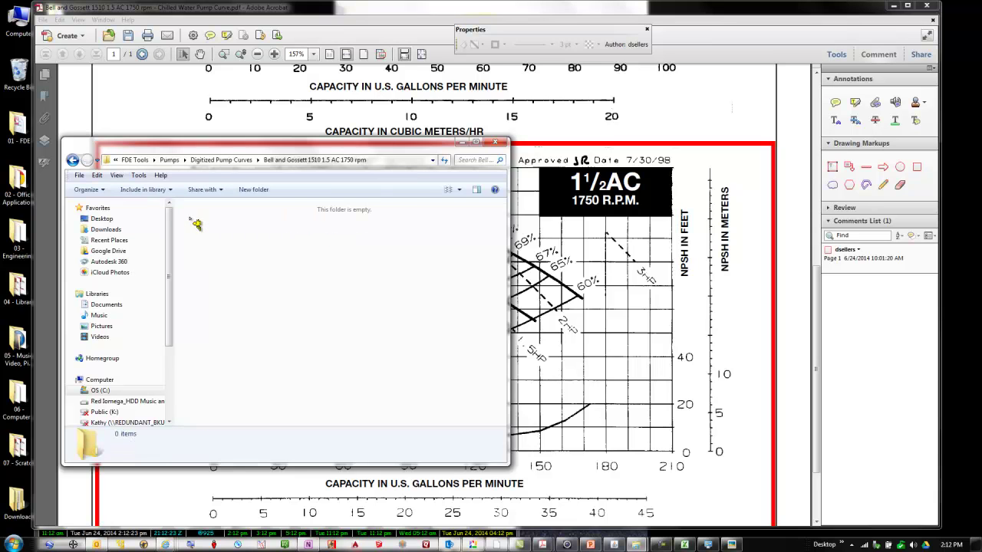
Step: Create the Impeller Lines and Efficiency Lines subfolders
click(253, 189)
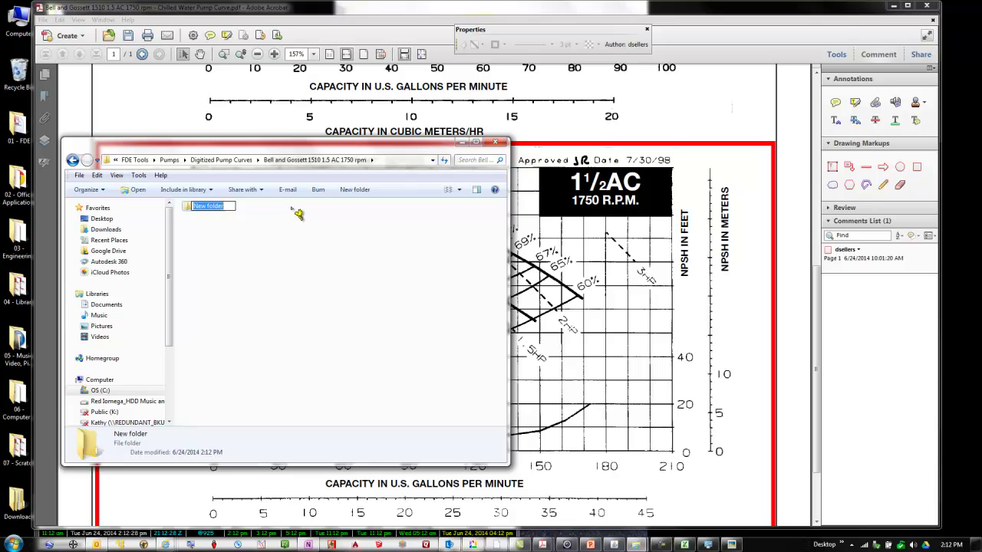
text(Impeller Lines)
key(Return)
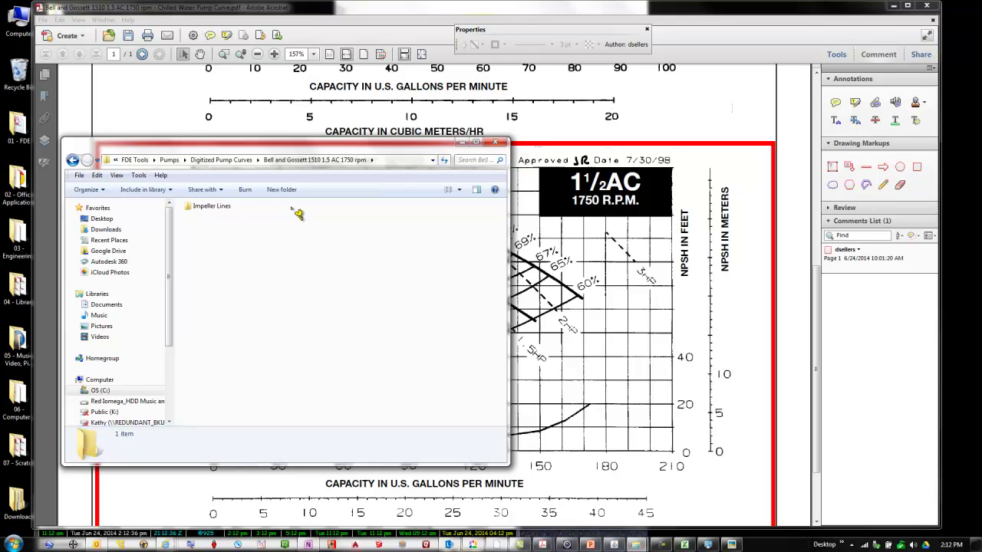
key(ctrl+shift+n)
text(Ef)
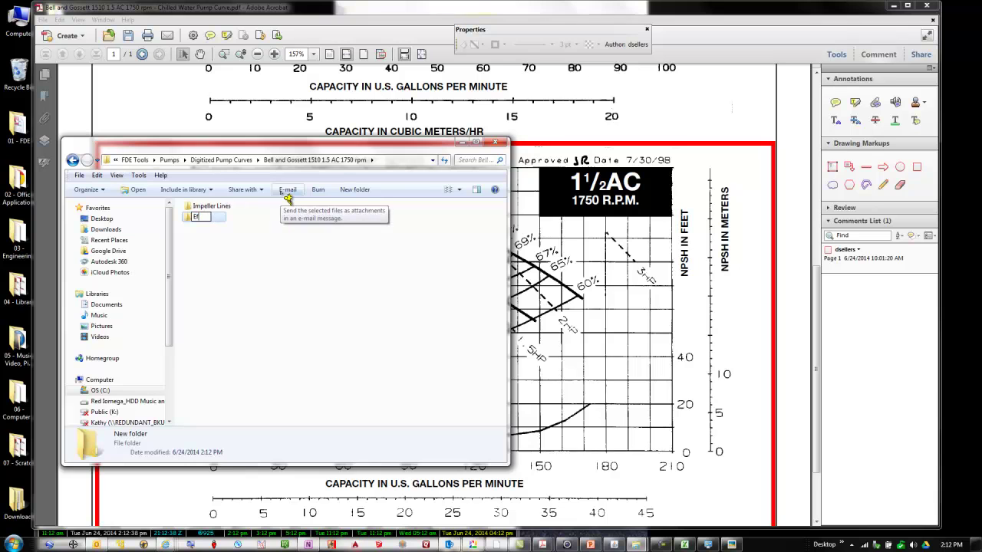
text(ficiency Lines)
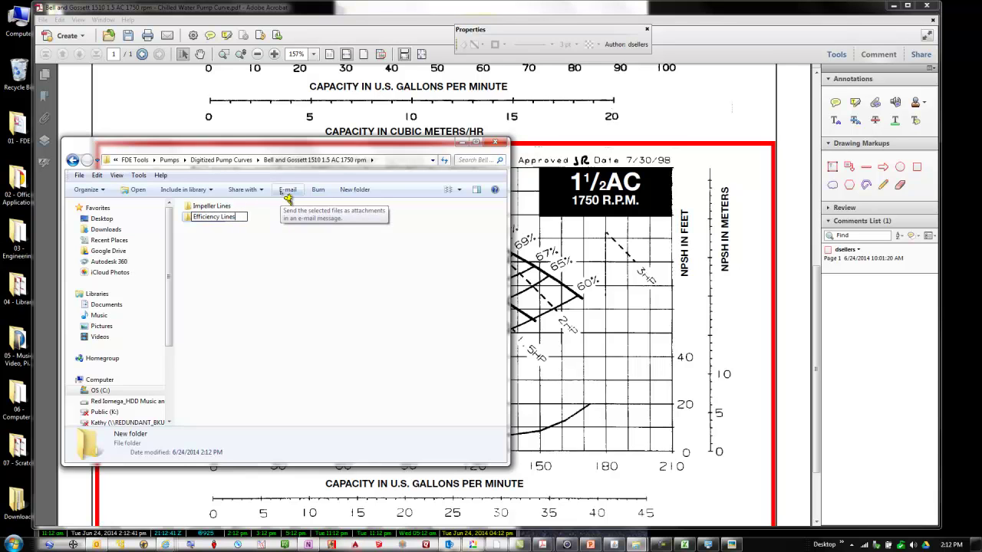
Step: Add the Brake Horsepower Lines and Net Positive Suction Head Line subfolders
click(355, 190)
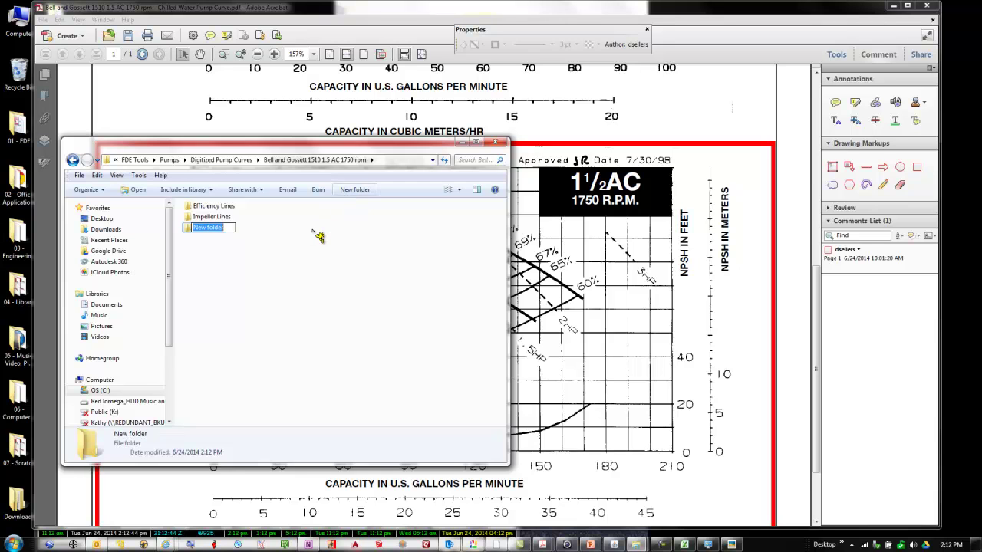
text(H)
text(rake H)
text(orsepowe)
text(r Lines)
key(Return)
click(281, 190)
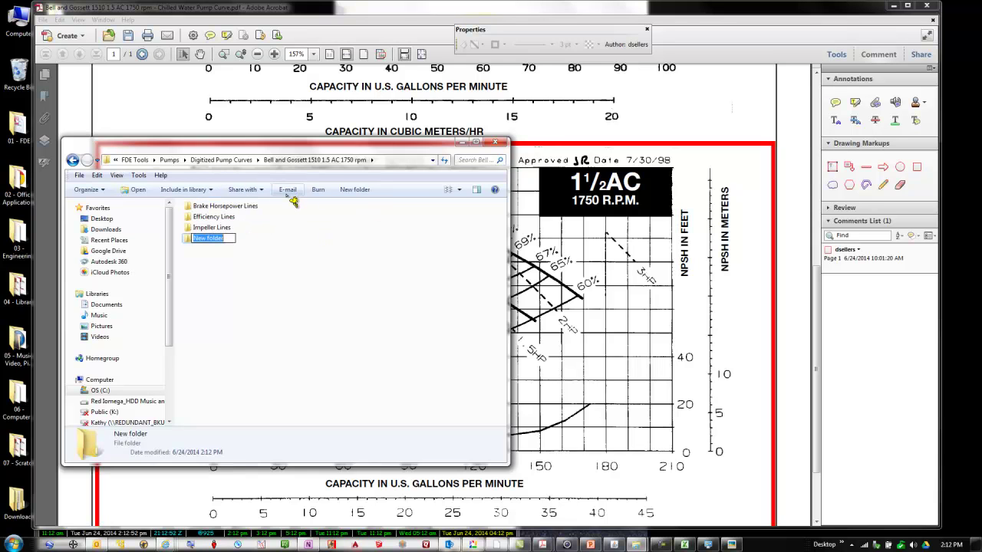
text(Net)
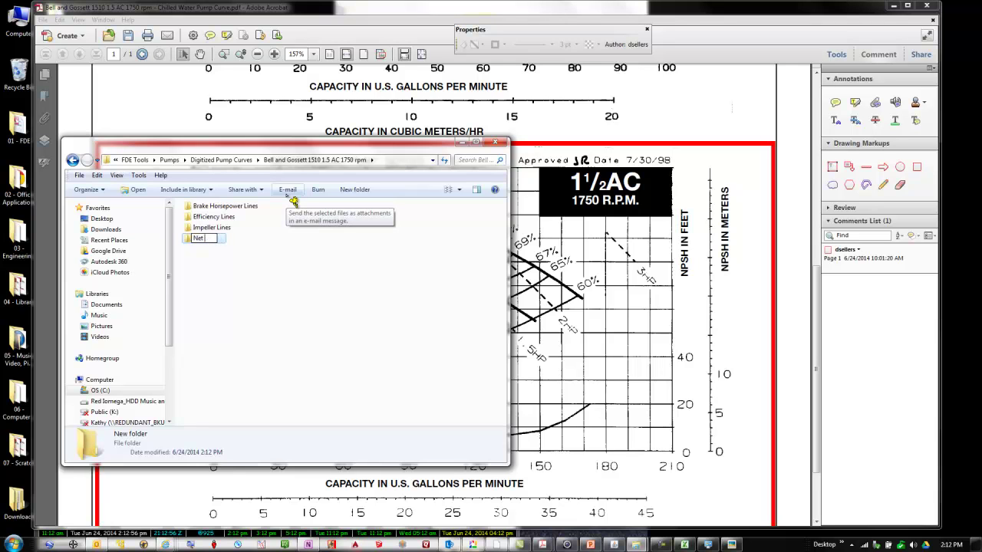
text( positive Suction Head Line)
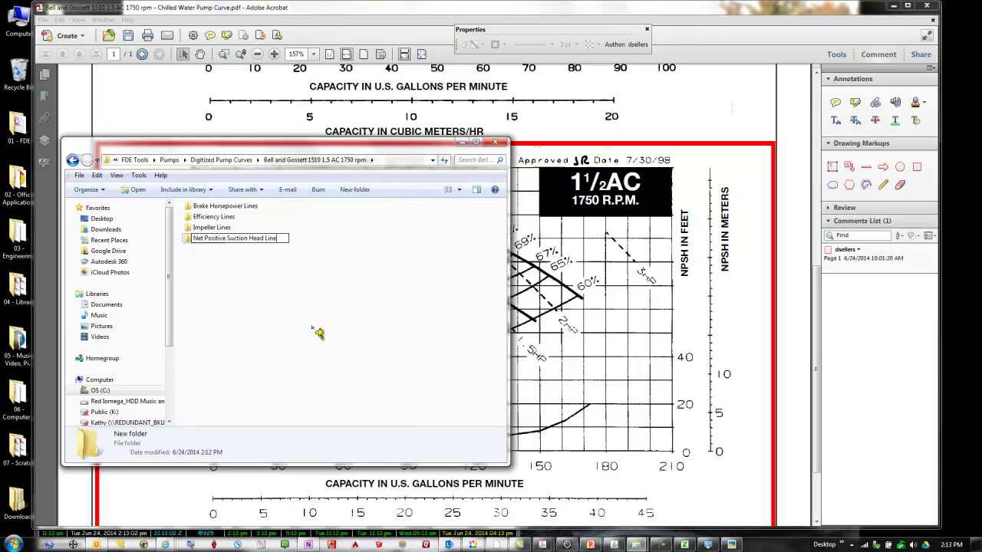
click(317, 344)
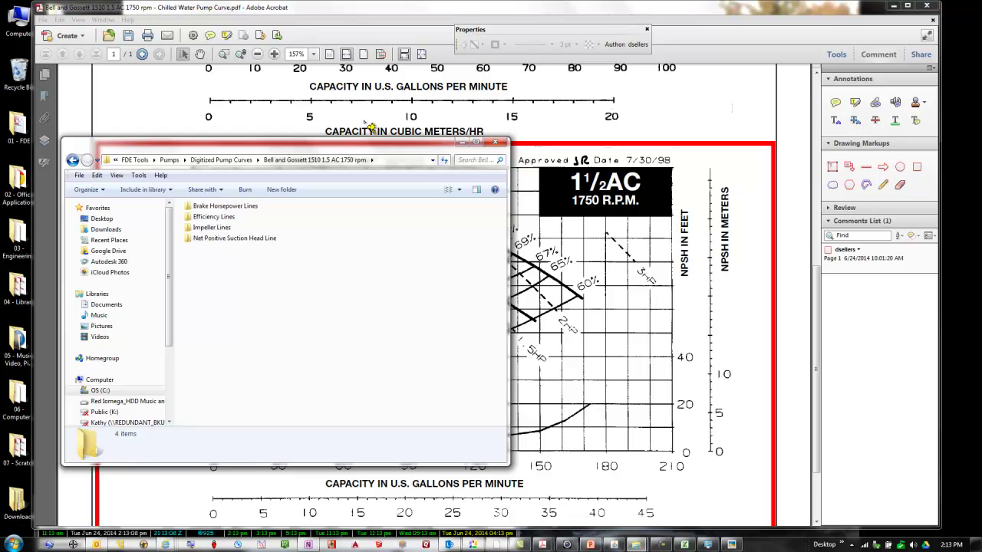
Step: Bring the Series 1510 pump curve PDF forward and show its File save options
click(622, 546)
click(761, 336)
click(43, 19)
Step: Choose Save As PDF and browse from the desktop into 01 - FDE > FDE Tools
mouse_move(30, 71)
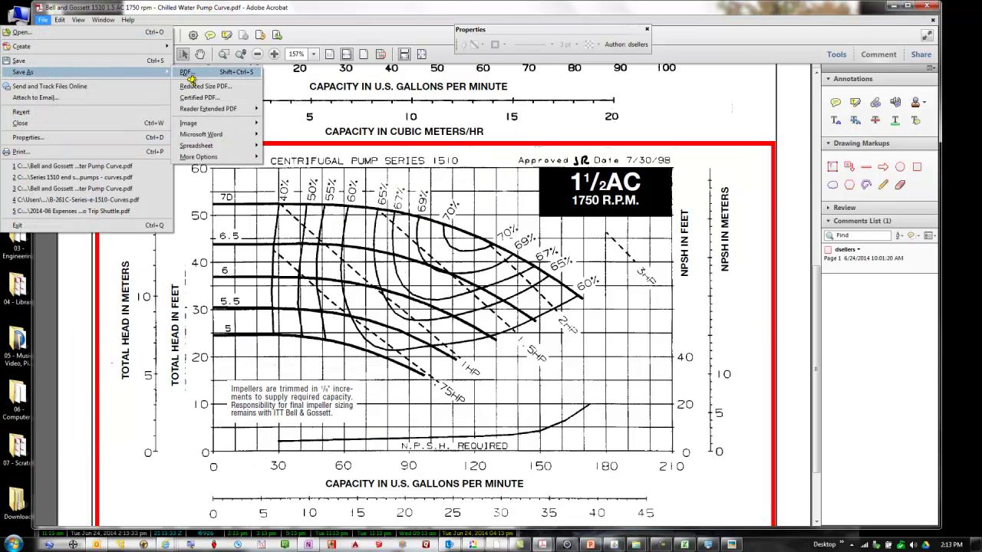
click(219, 74)
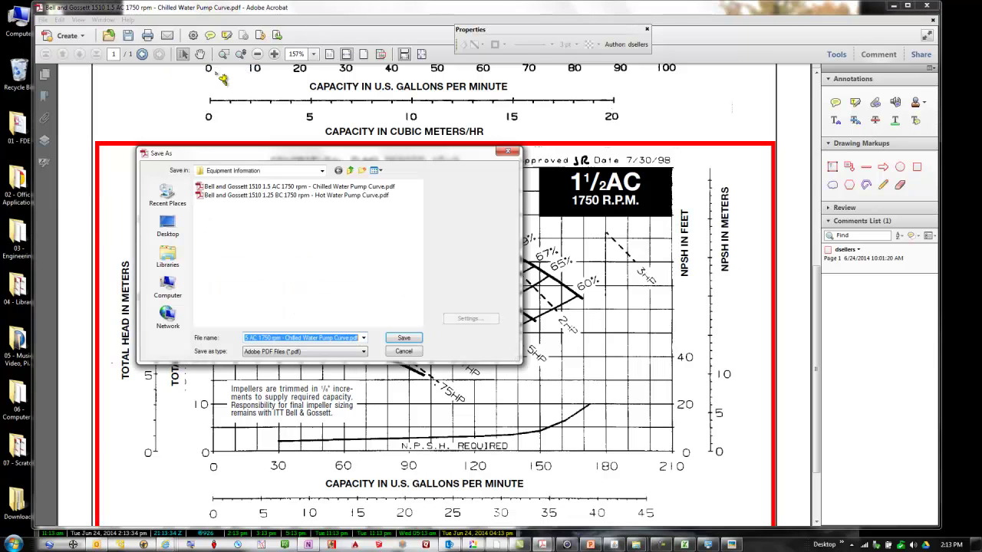
click(353, 171)
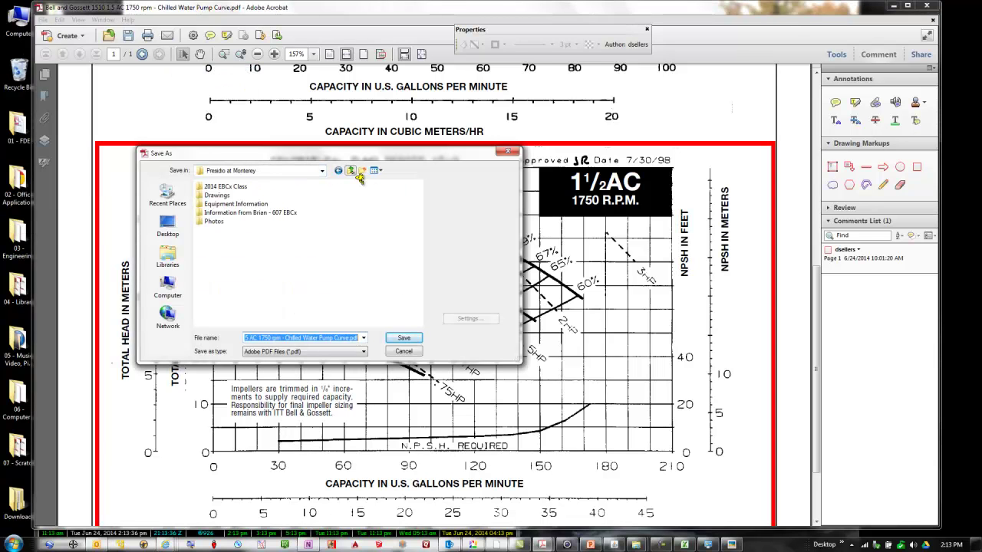
click(168, 224)
double_click(216, 230)
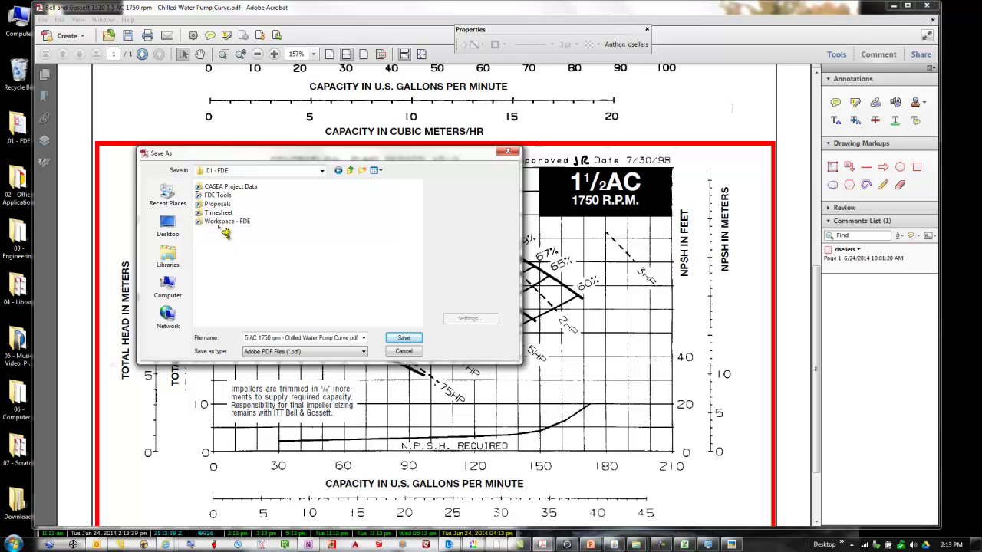
click(217, 196)
double_click(217, 196)
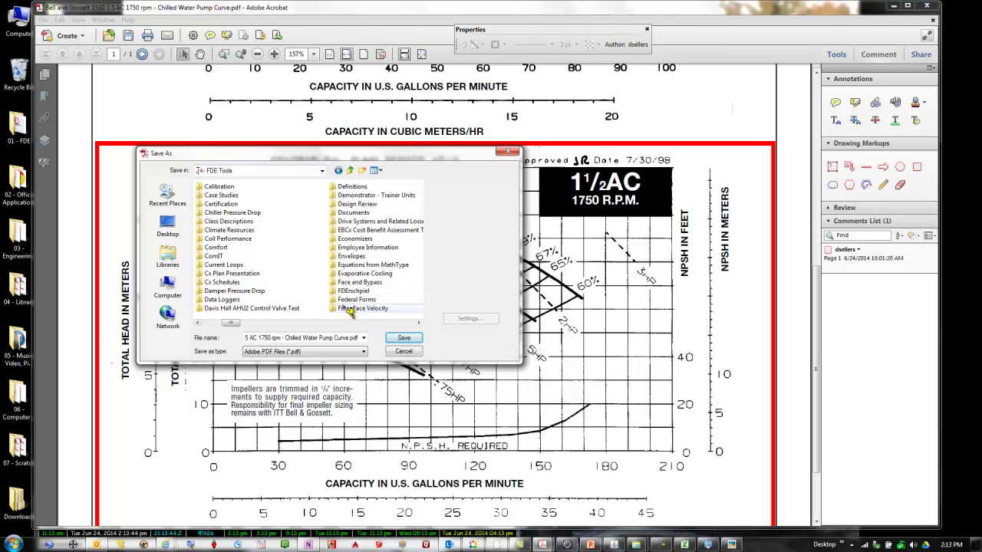
Step: Save the PDF into Pumps > Digitized Pump Curves > Bell and Gossett 1510 1.5 AC 1750 rpm
scroll(390, 328, right, 5)
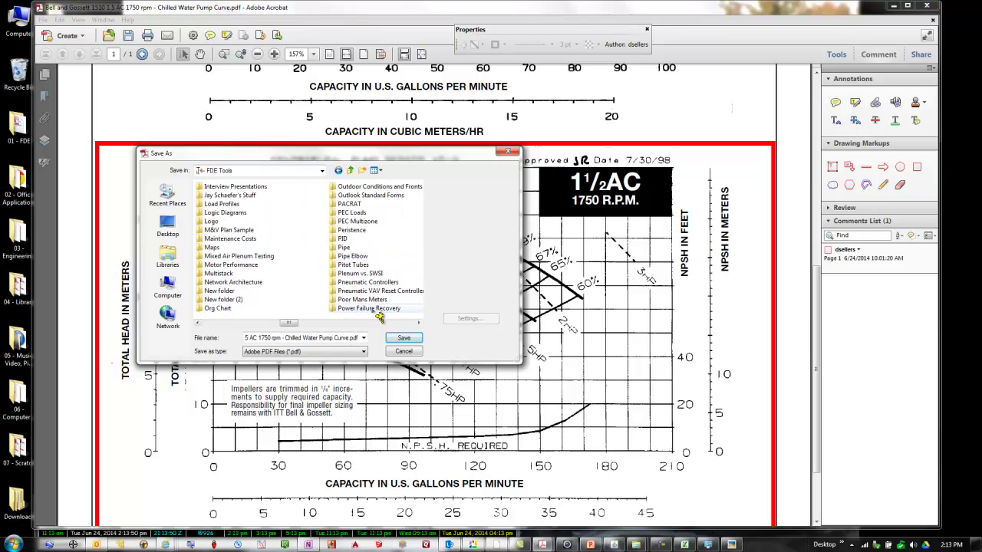
scroll(379, 315, right, 1)
click(349, 239)
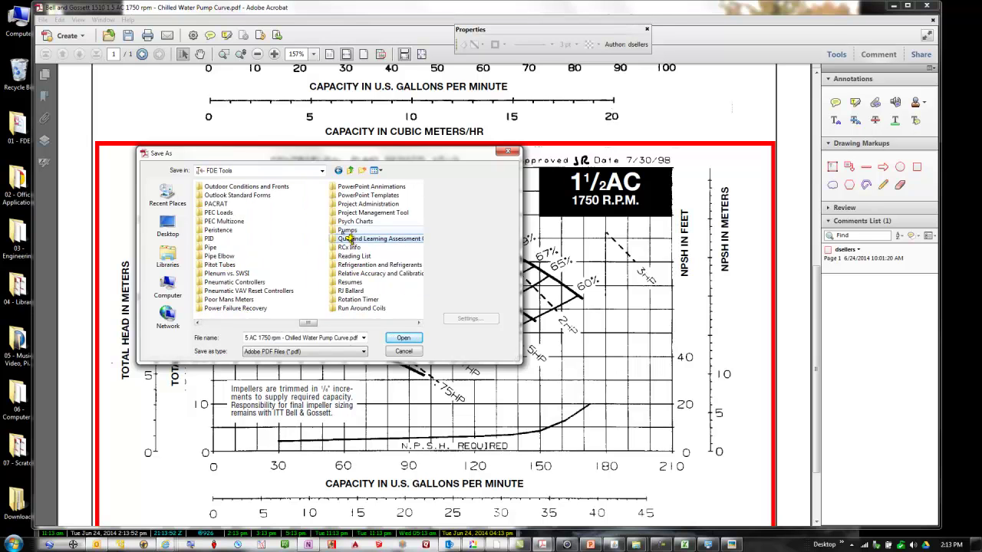
double_click(346, 230)
double_click(224, 188)
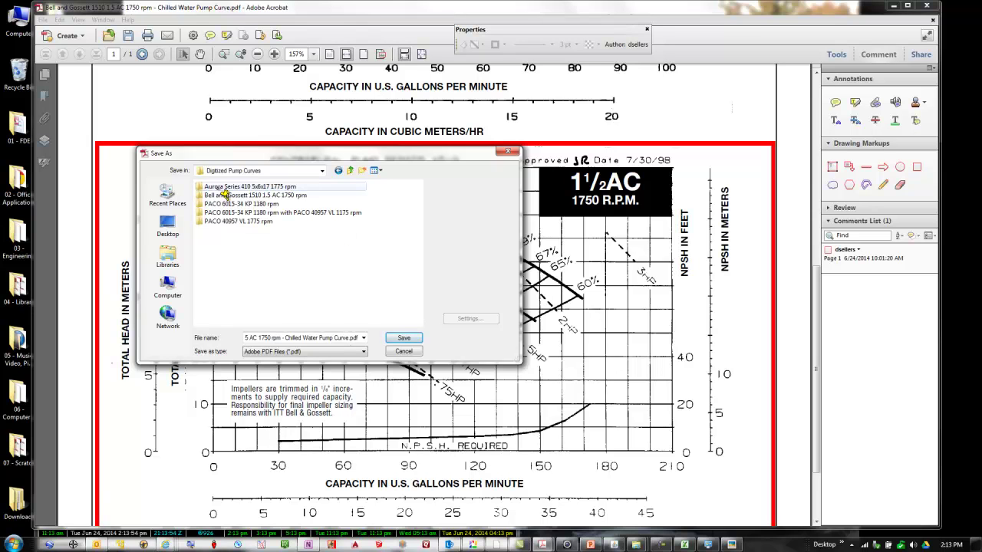
double_click(230, 195)
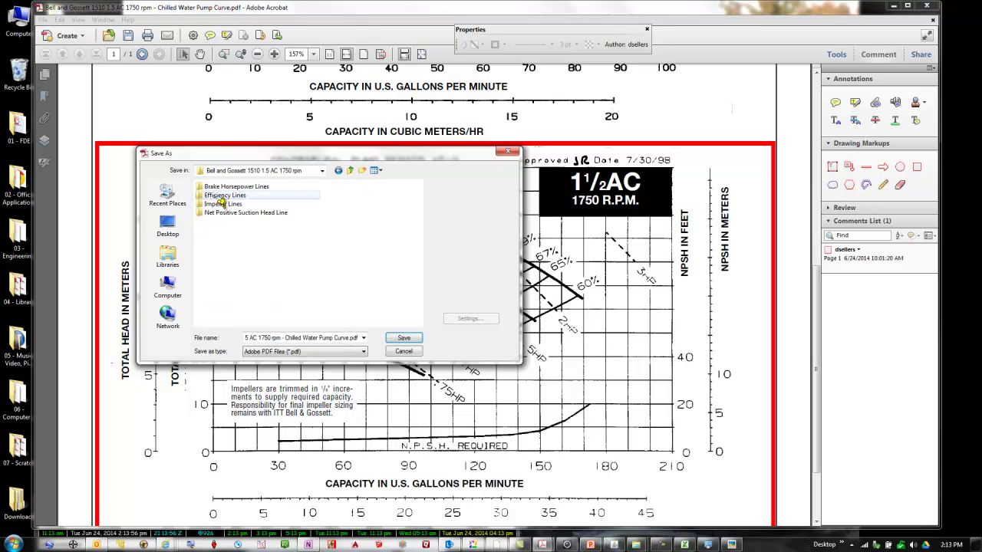
click(409, 339)
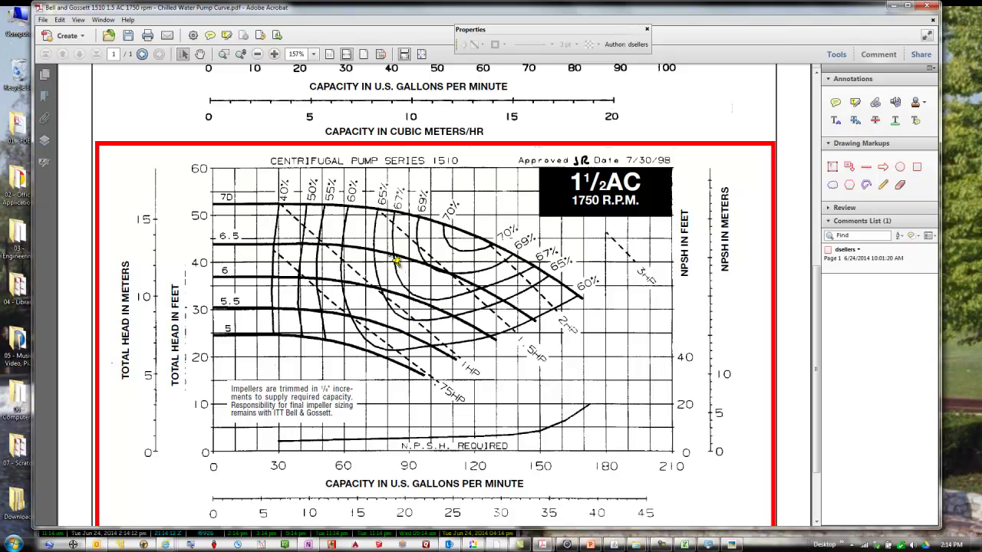
Step: Save the pump curve page as a JPEG image into the Bell and Gossett folder
click(48, 25)
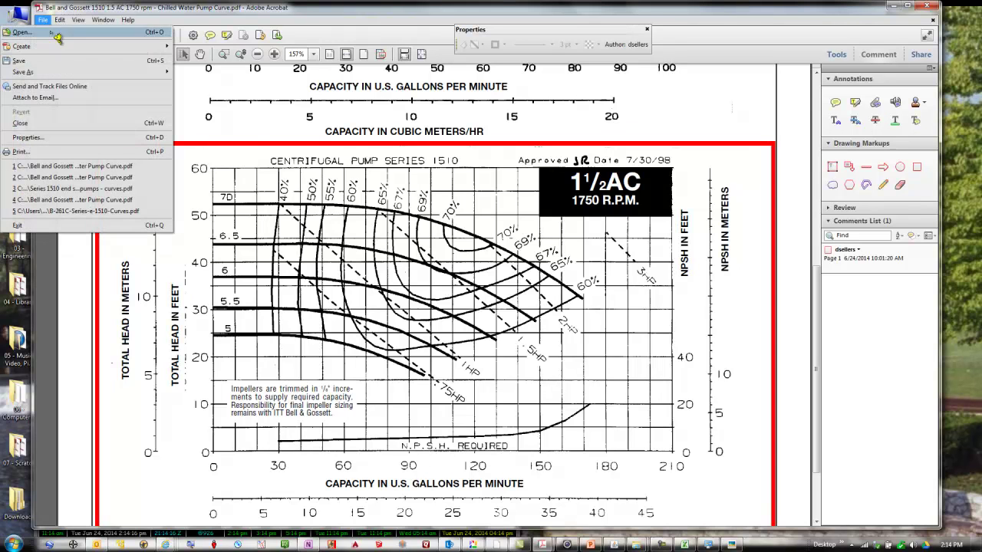
mouse_move(61, 73)
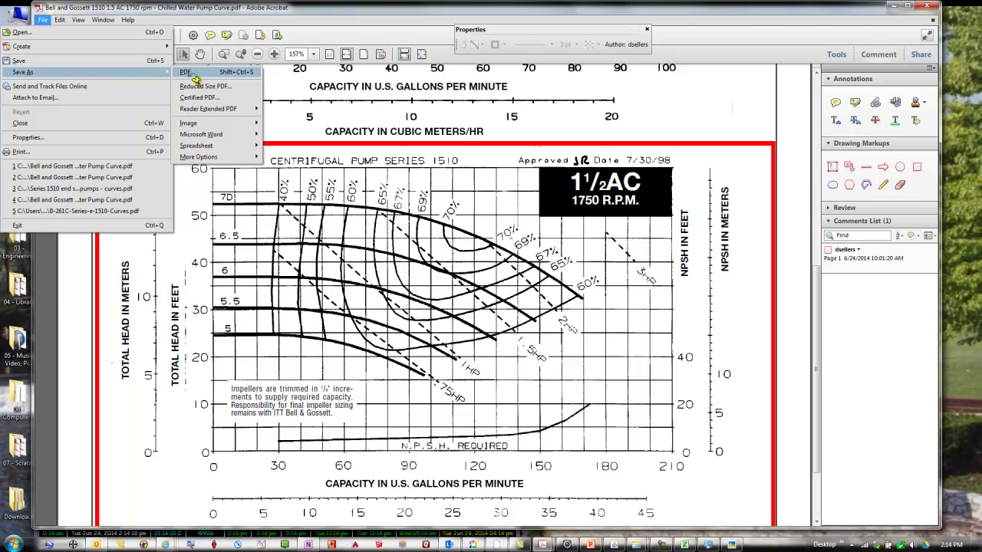
mouse_move(203, 129)
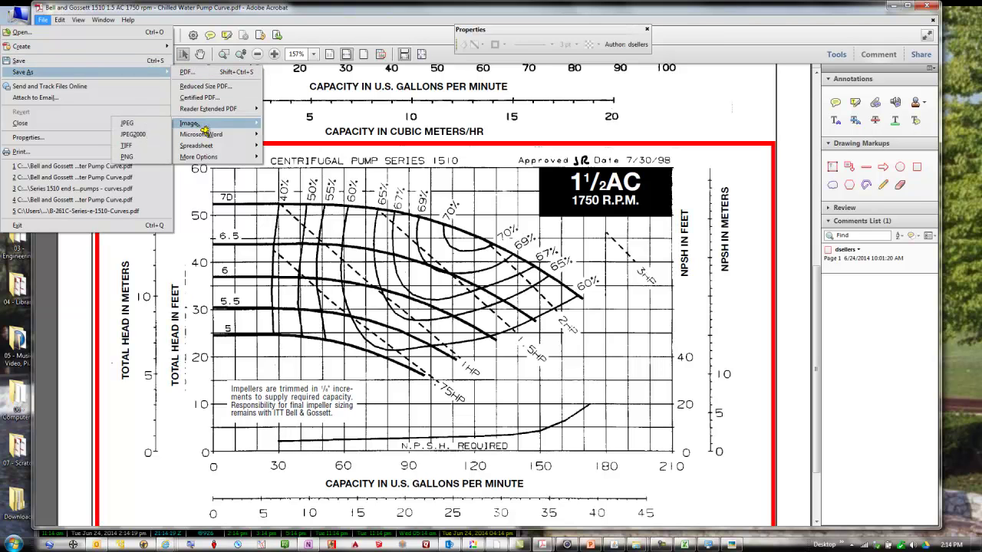
click(138, 123)
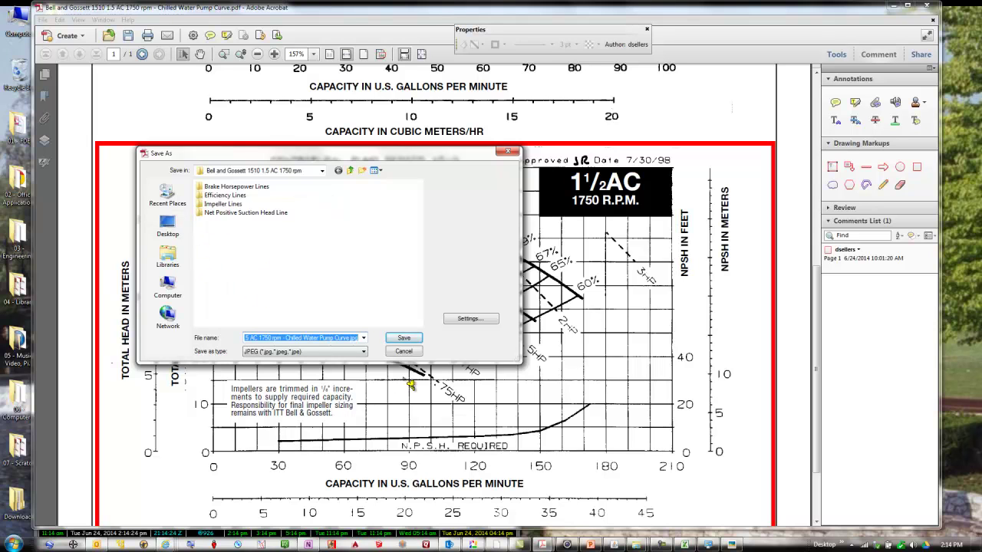
click(408, 341)
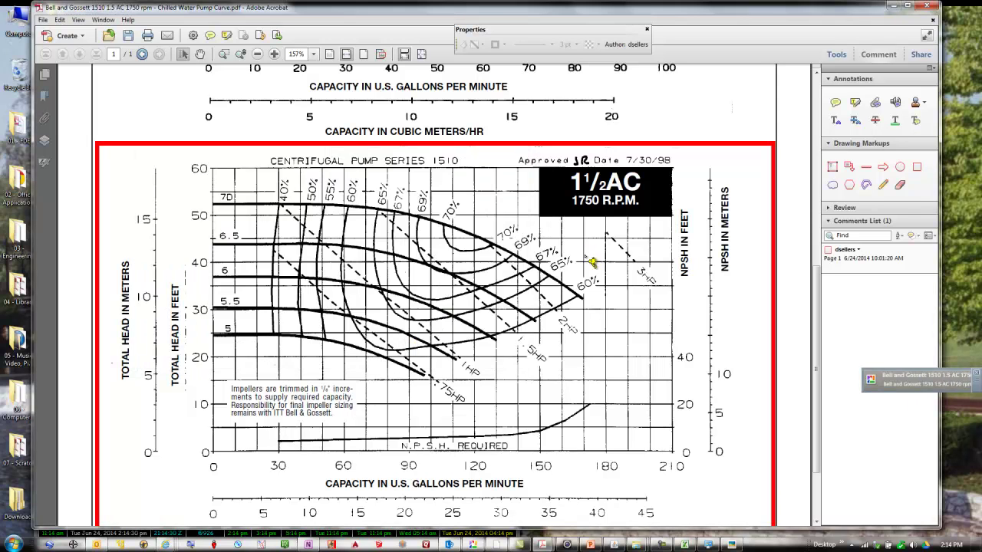
Step: Snapshot the whole pump curve page to the clipboard, then switch to PowerPoint
scroll(592, 262, down, 3)
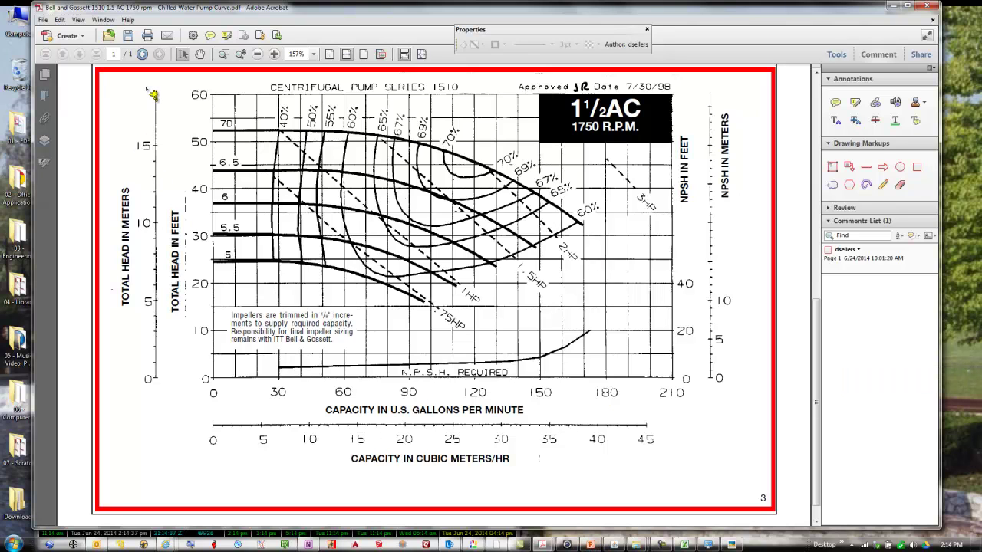
click(60, 20)
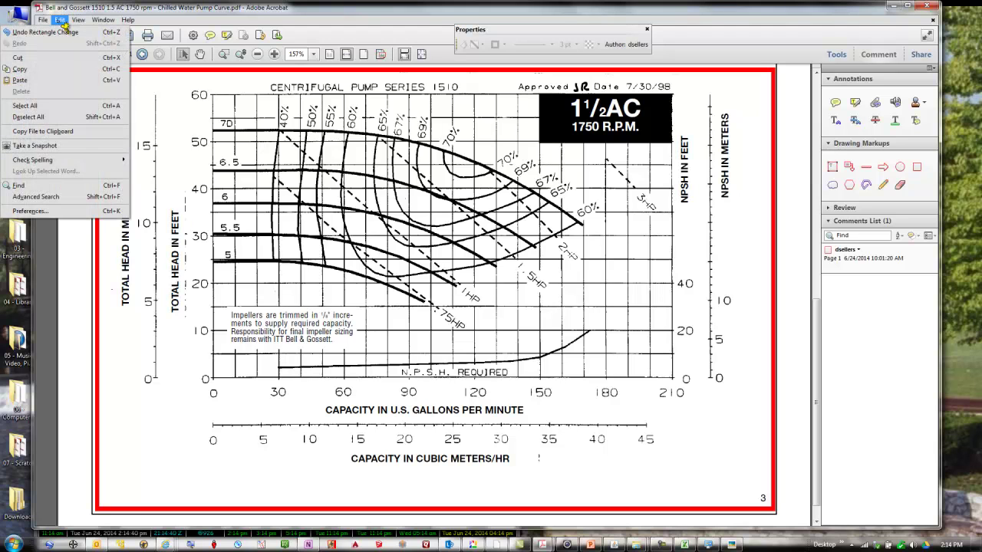
click(28, 146)
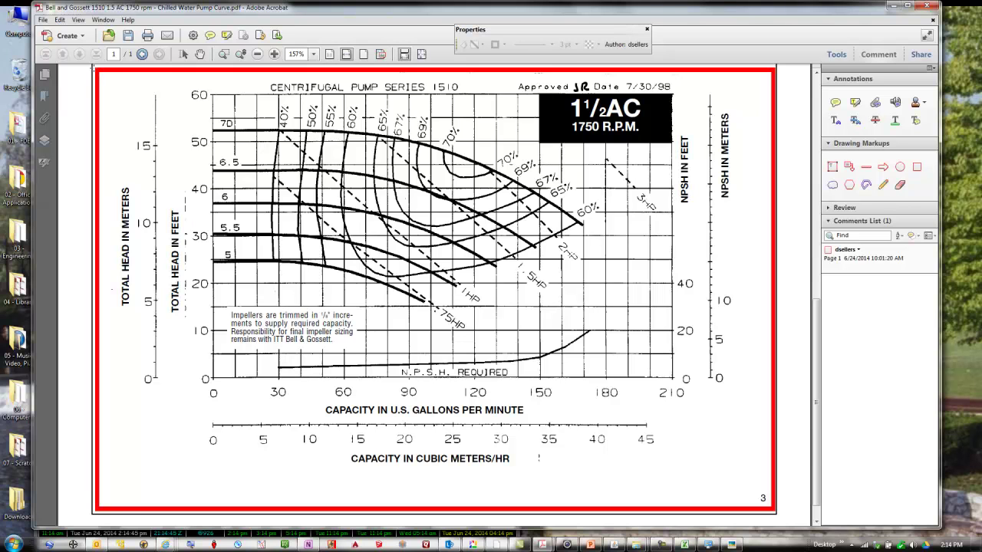
drag(95, 66, 773, 511)
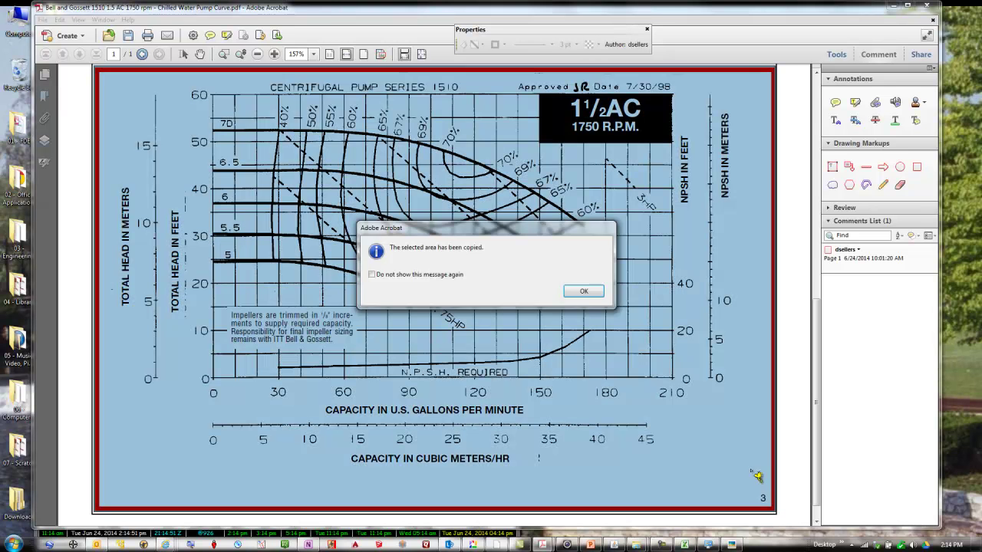
click(583, 294)
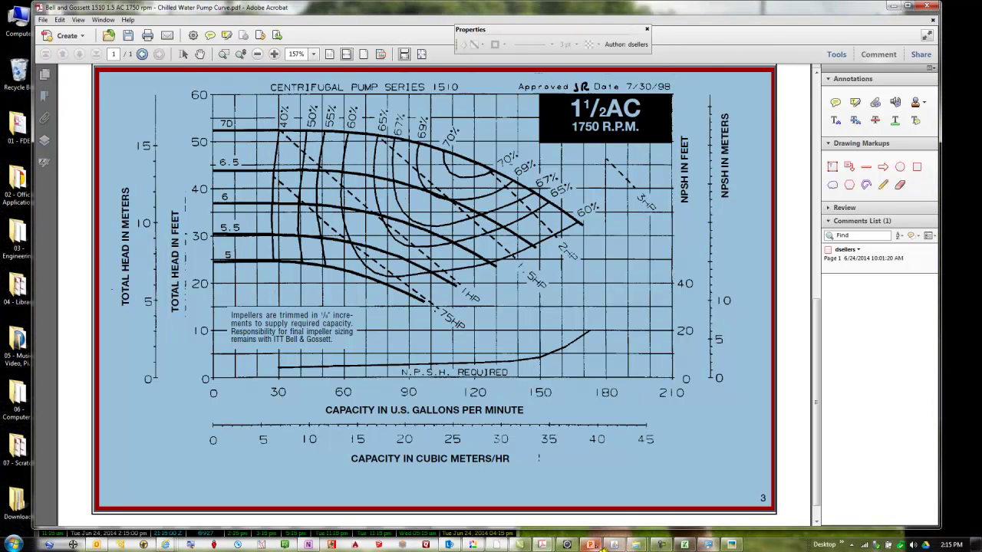
click(601, 546)
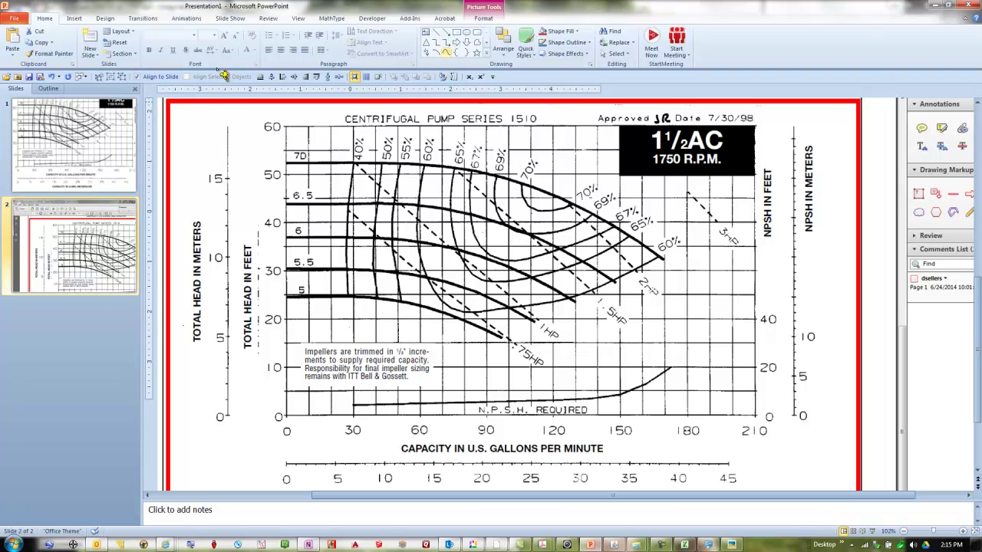
Step: Create a new blank PowerPoint presentation
click(15, 19)
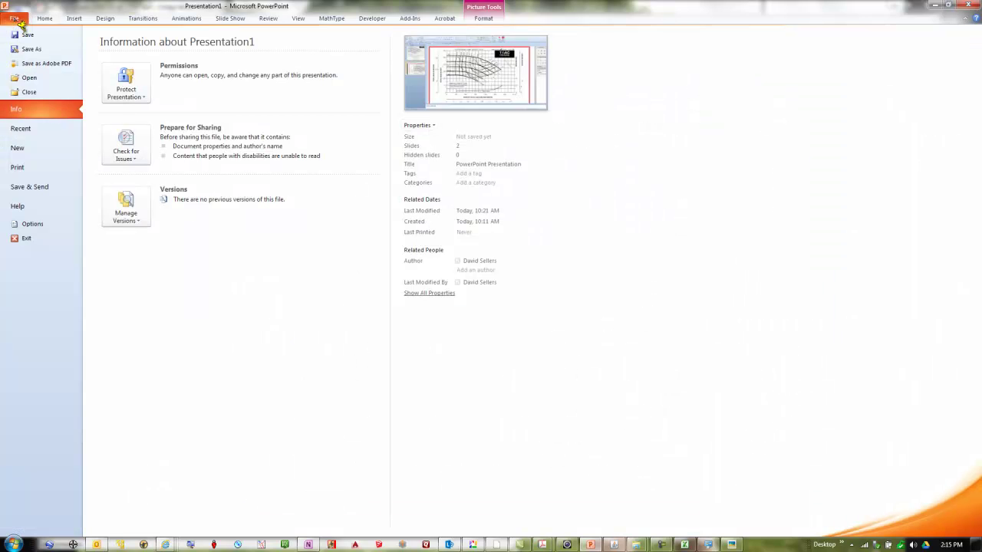
click(31, 155)
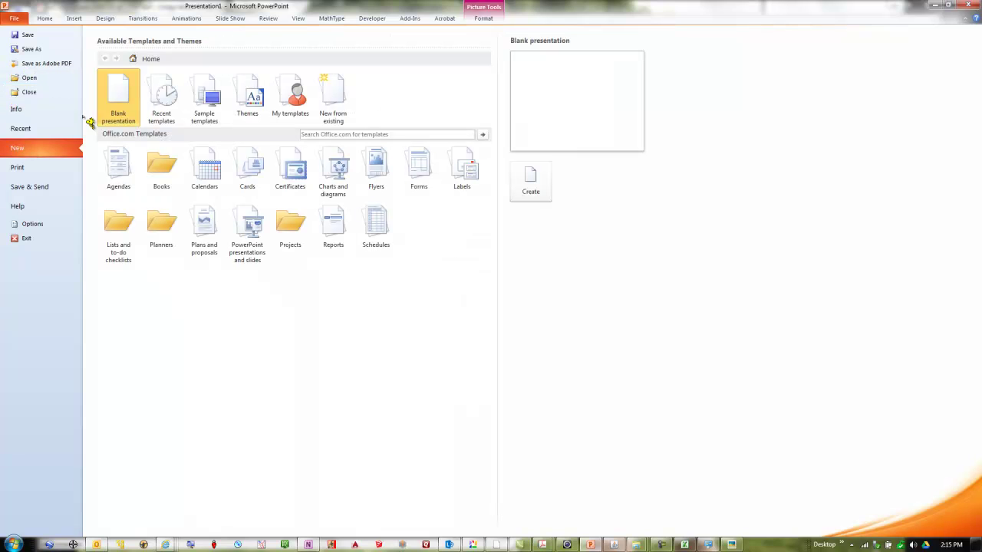
double_click(123, 100)
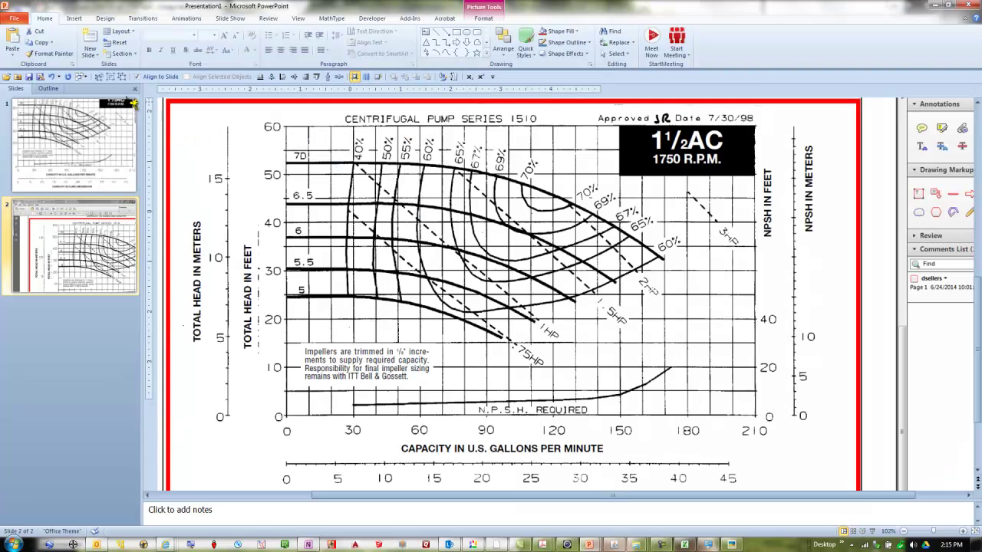
Step: Give slide 1 the Blank layout and paste the pump curve snapshot as a picture
click(67, 145)
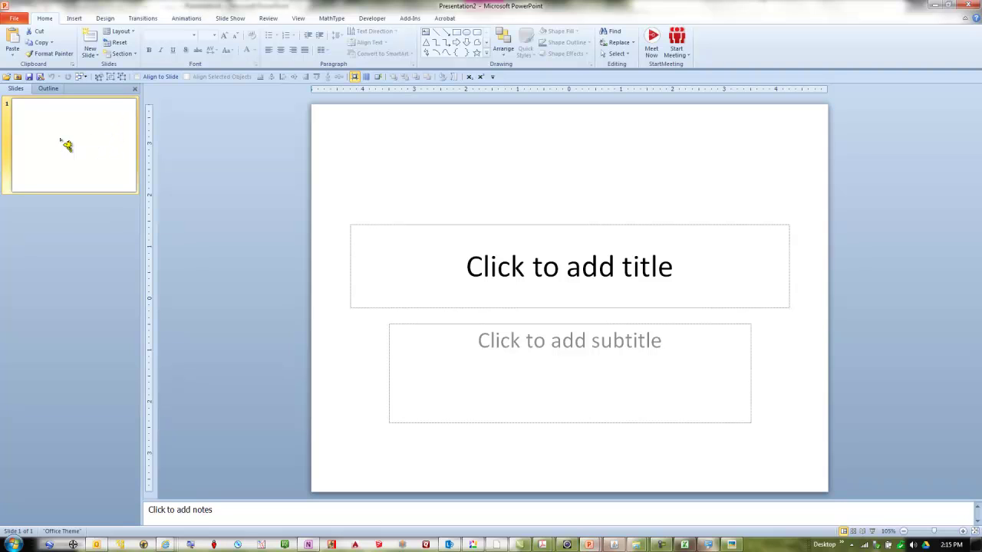
click(139, 38)
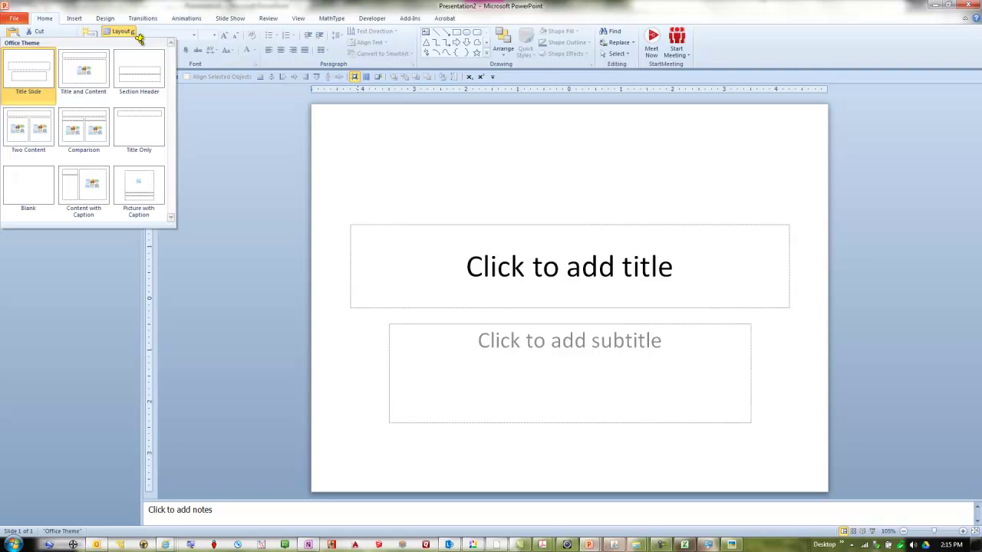
click(26, 201)
click(408, 232)
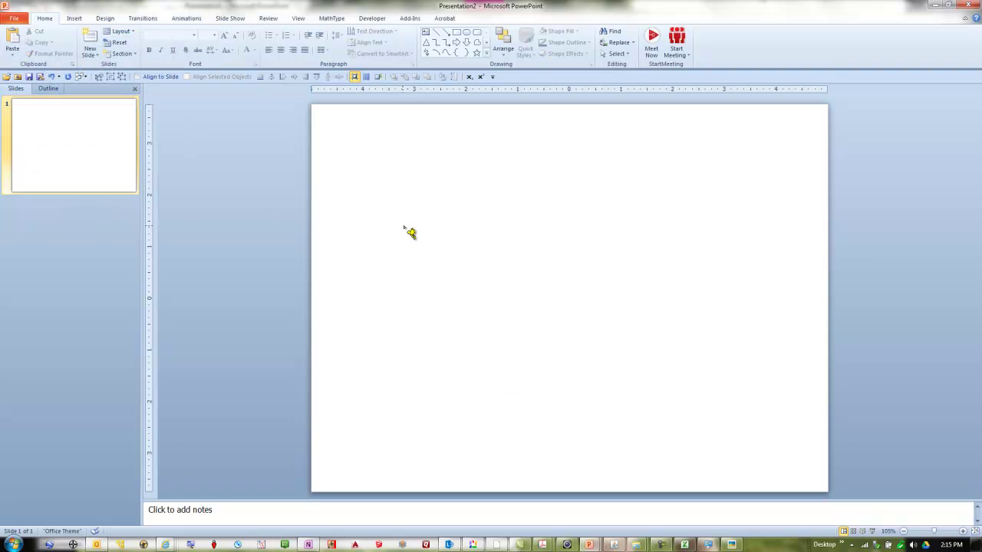
click(13, 52)
click(28, 80)
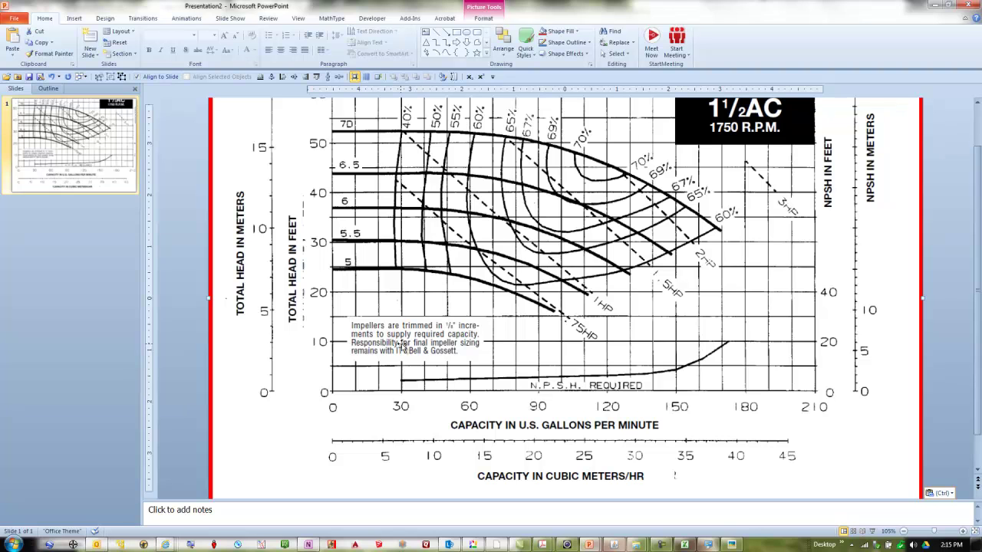
right_click(291, 355)
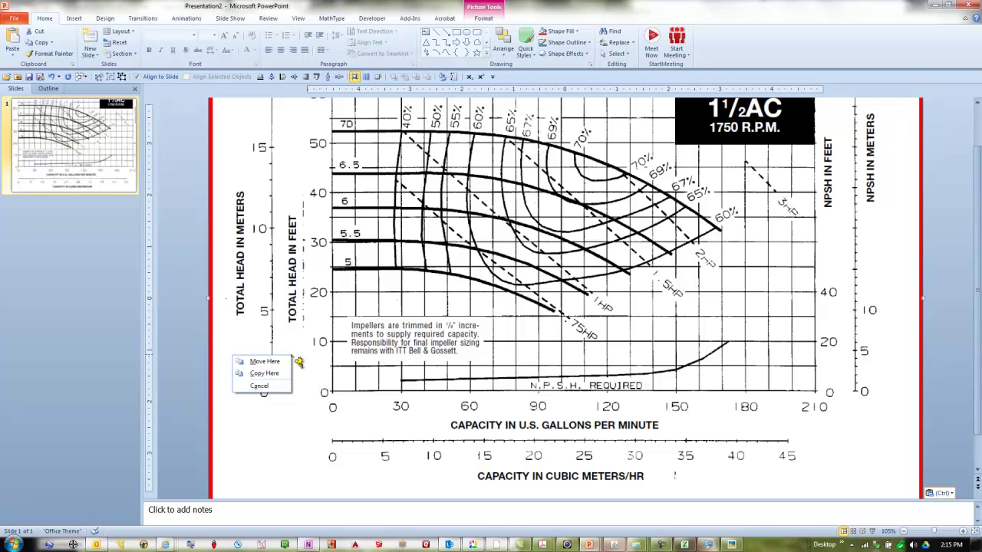
key(Escape)
right_click(305, 362)
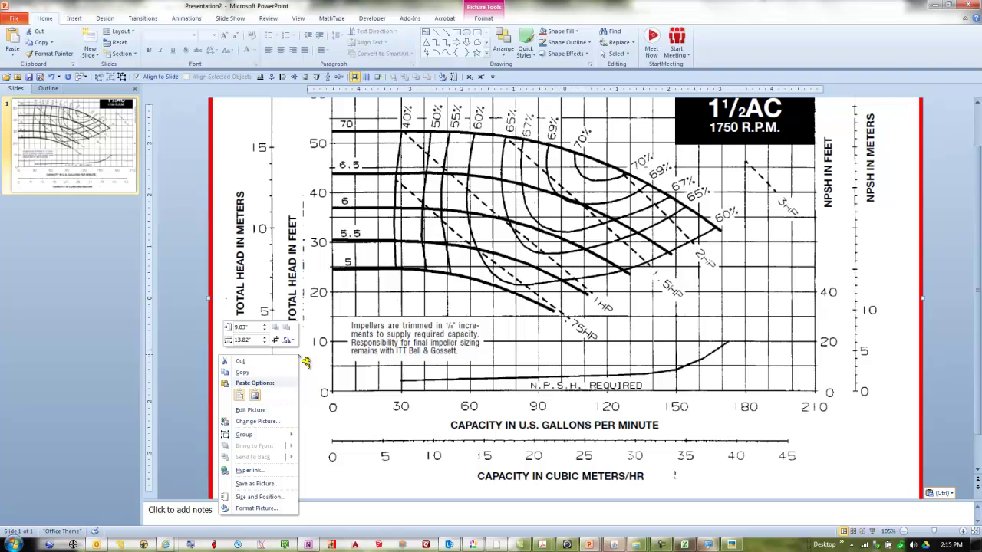
click(260, 484)
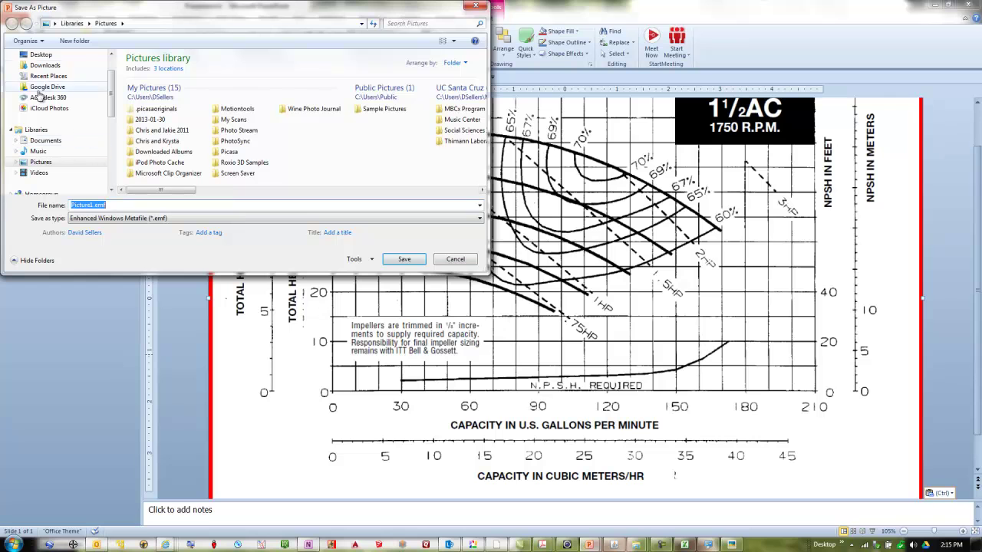
drag(245, 7, 291, 66)
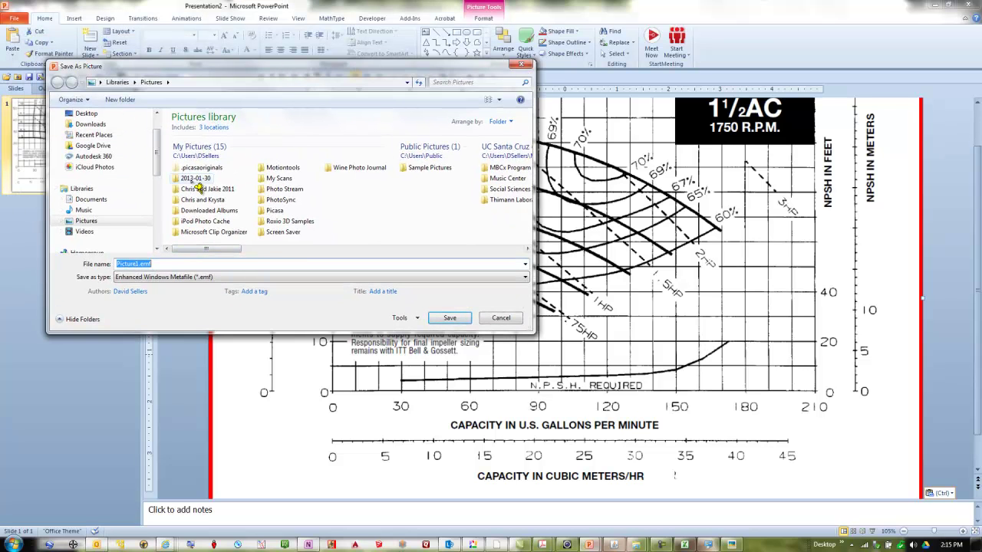
click(88, 115)
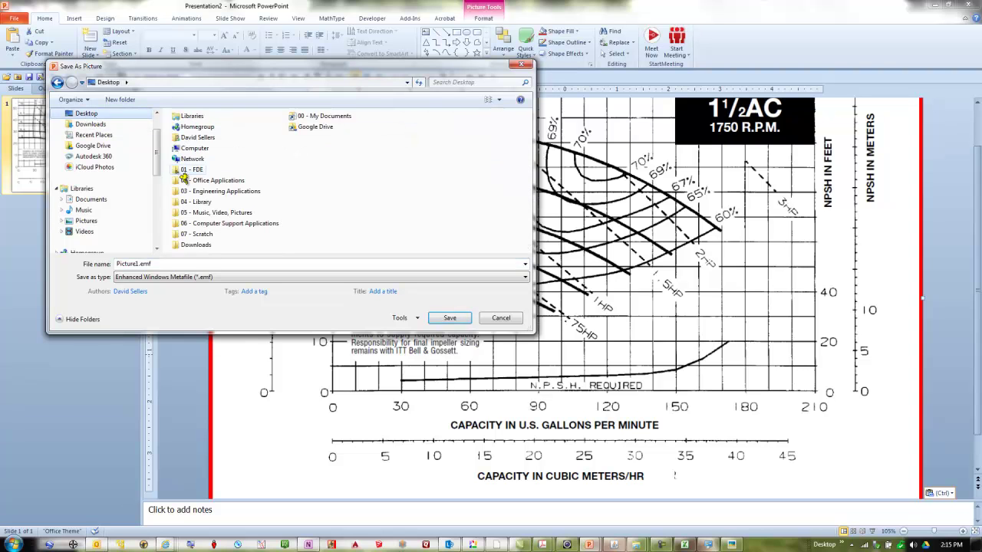
double_click(201, 169)
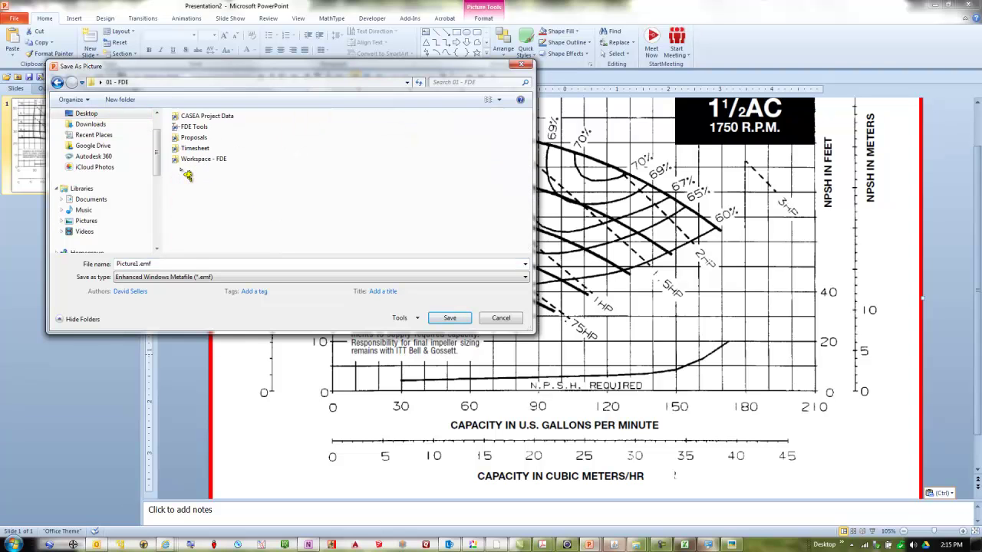
double_click(190, 126)
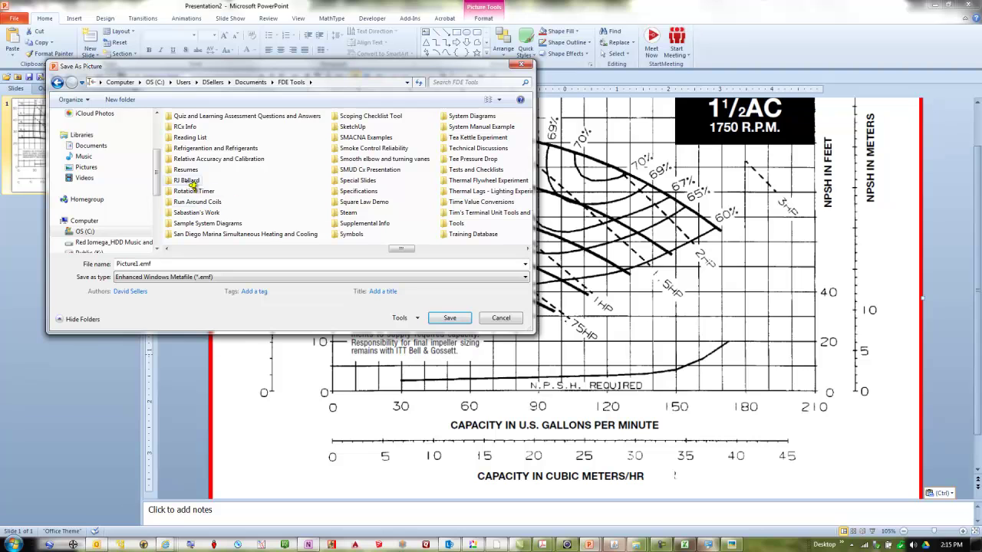
scroll(206, 165, down, 1)
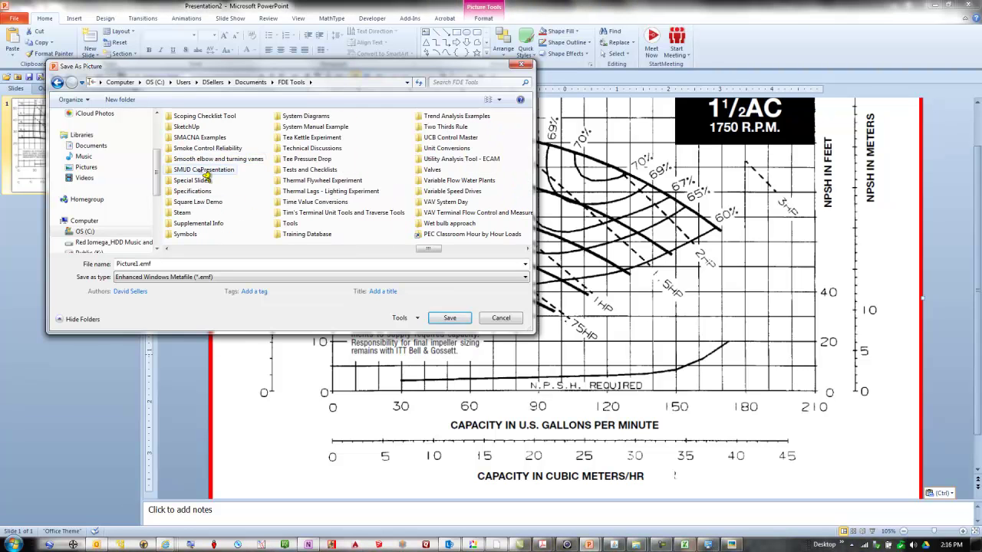
scroll(205, 167, up, 2)
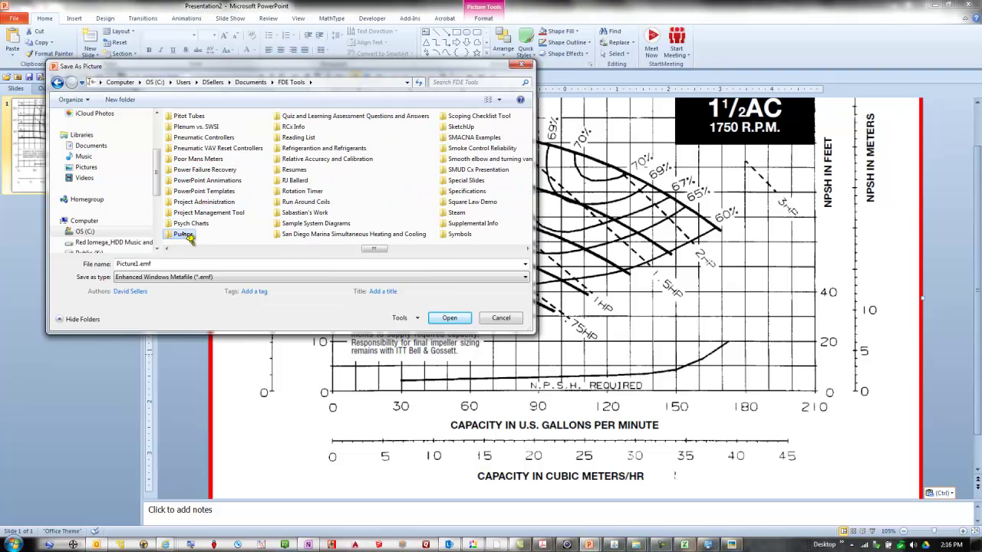
double_click(185, 234)
double_click(185, 116)
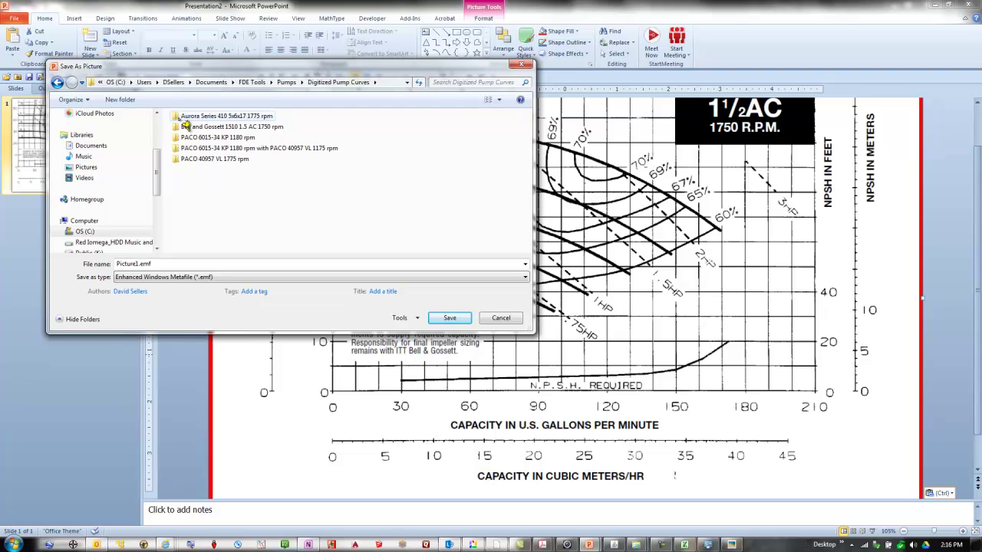
click(190, 129)
double_click(190, 128)
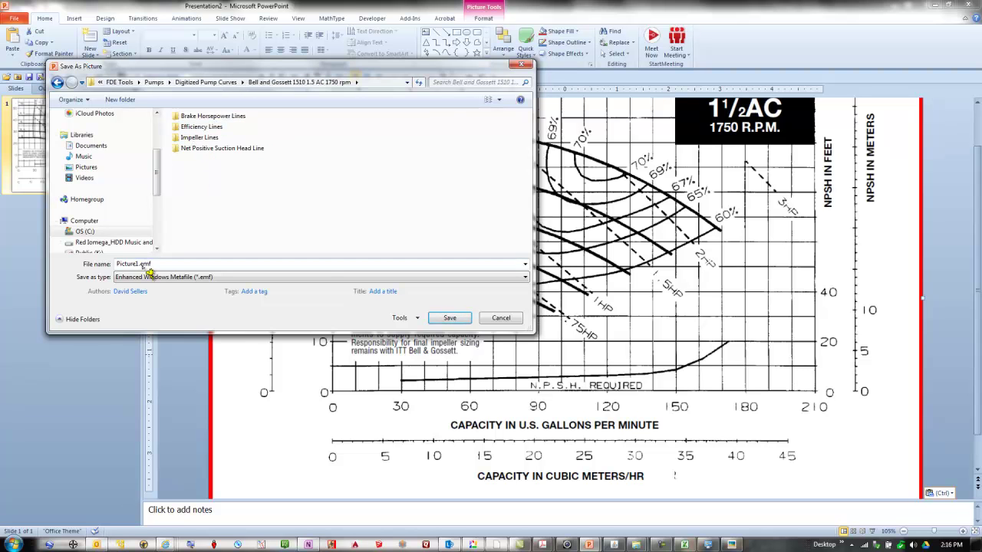
click(525, 277)
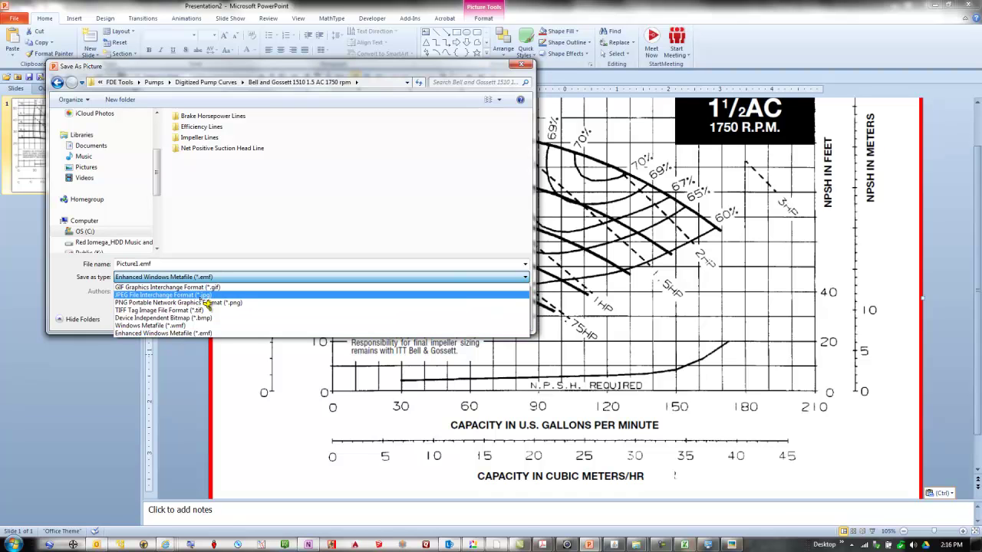
click(164, 296)
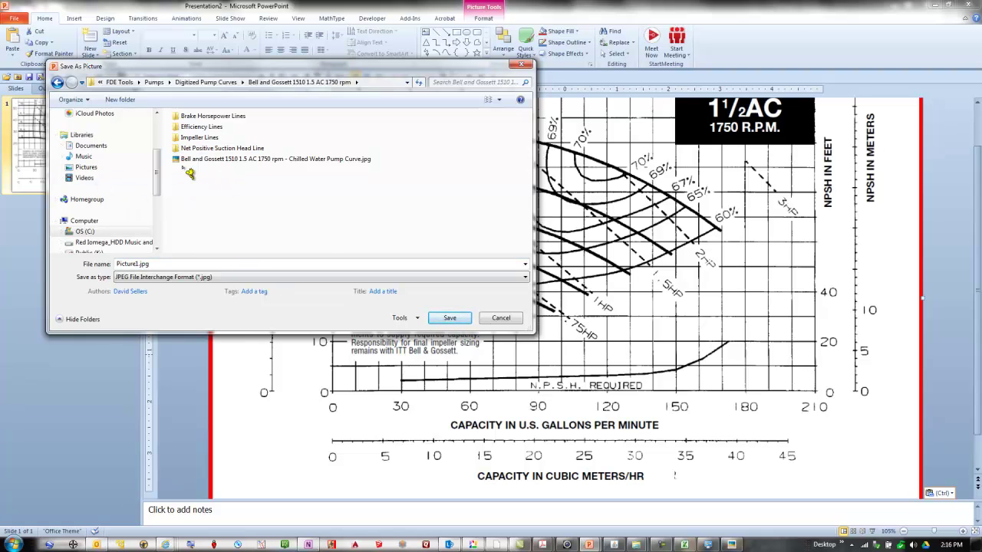
click(505, 321)
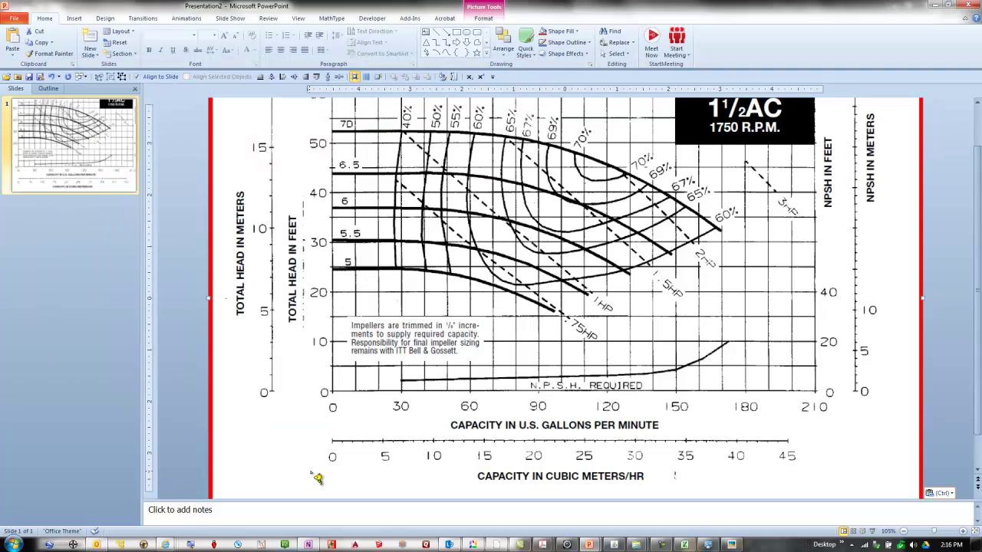
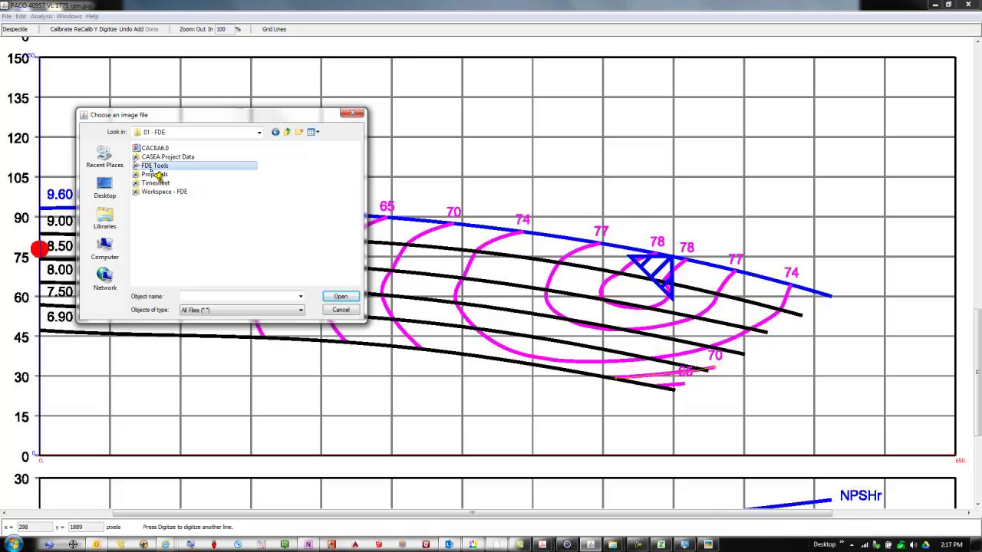
Step: Open the Bell and Gossett 1510 pump curve JPG from Pumps > Digitized Pump Curves
scroll(263, 219, down, 6)
scroll(265, 220, up, 2)
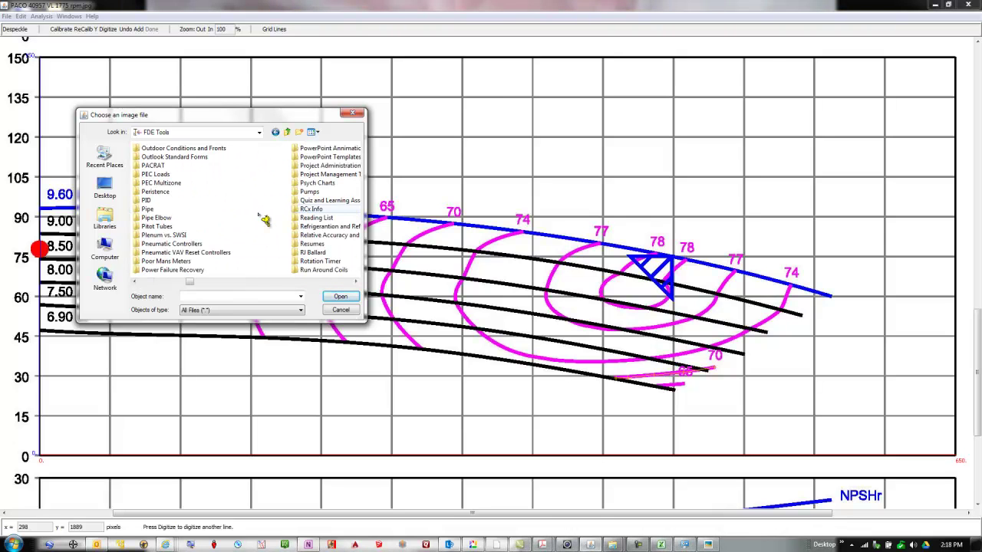
double_click(313, 192)
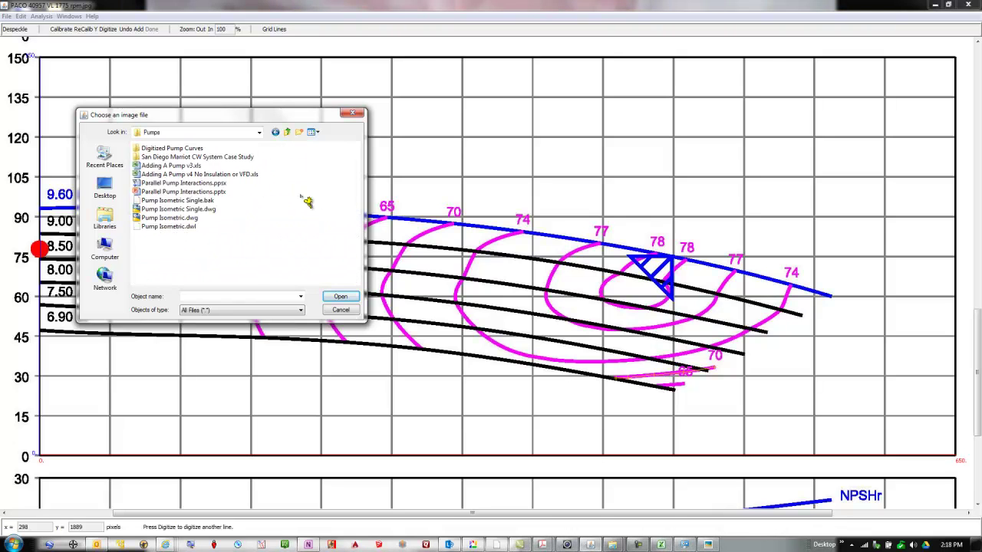
double_click(153, 149)
double_click(156, 156)
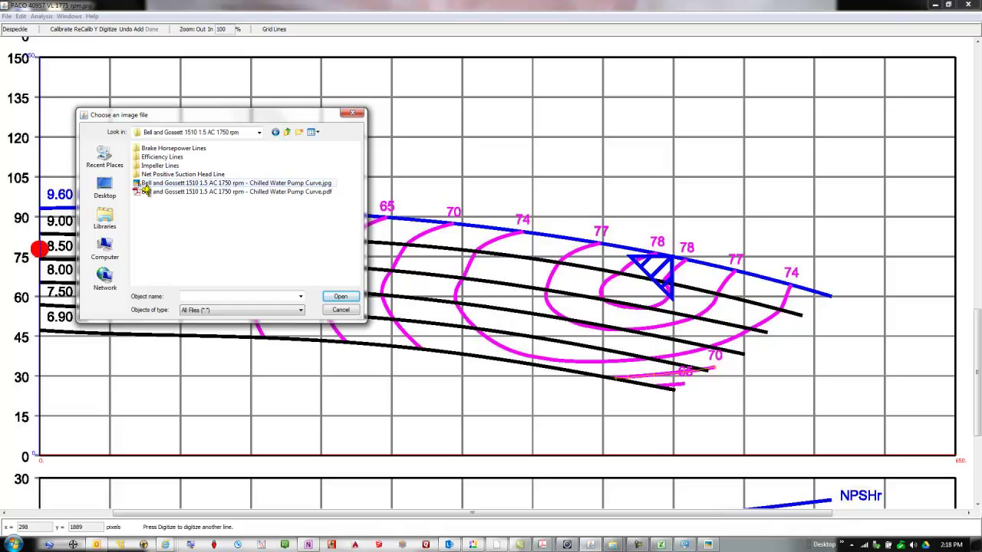
click(145, 184)
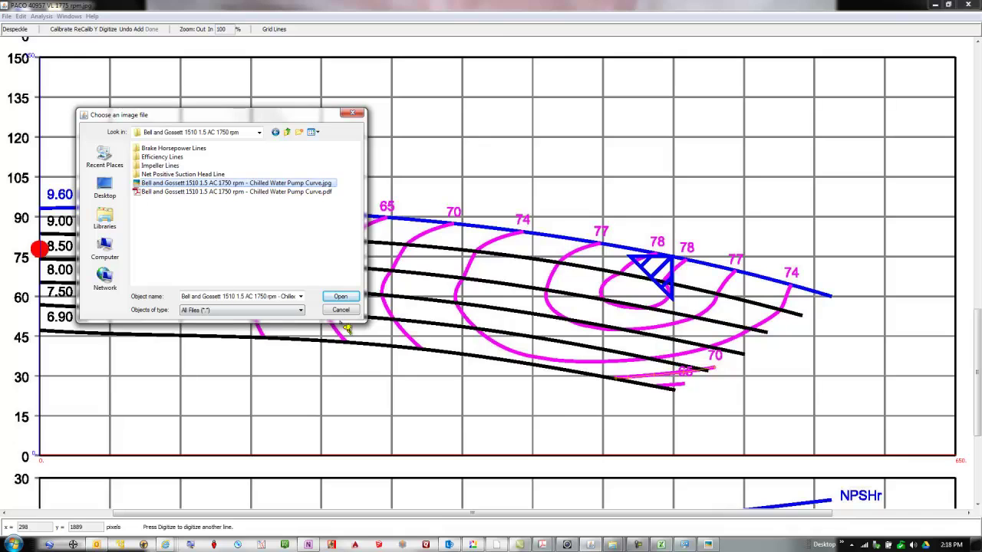
click(341, 298)
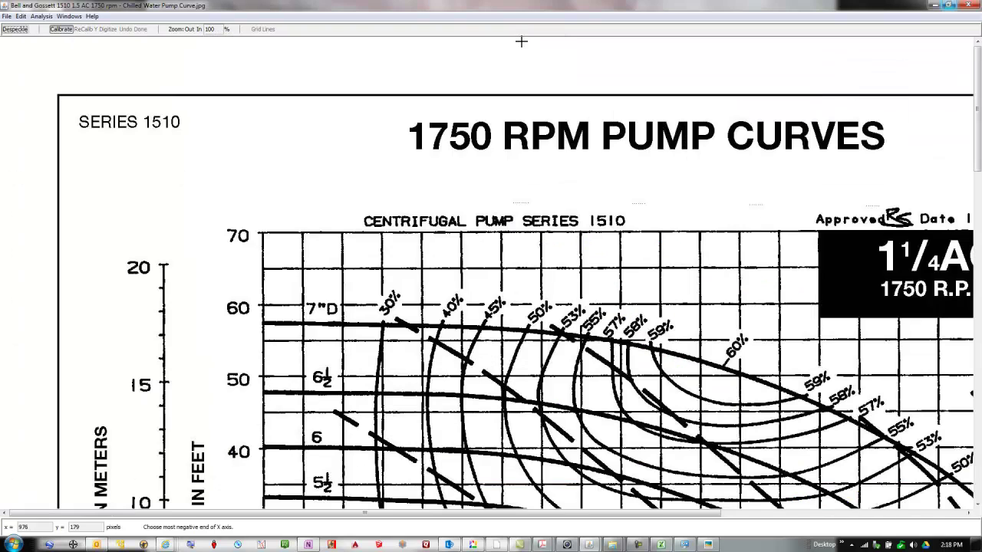
Step: Maximize the image window and zoom the chart out from 100% to 75%
click(525, 41)
scroll(316, 169, down, 1)
scroll(311, 172, up, 1)
scroll(281, 313, down, 7)
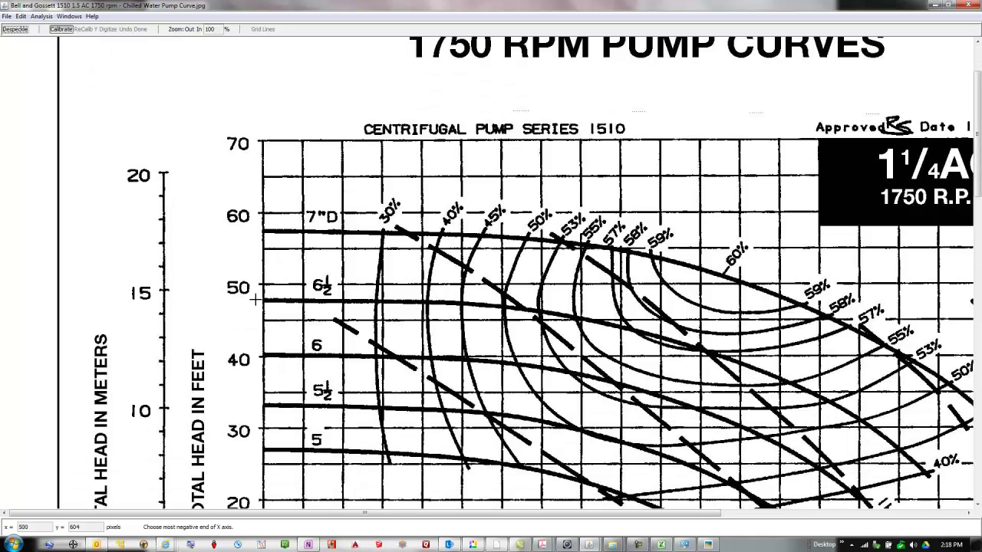
scroll(330, 429, up, 7)
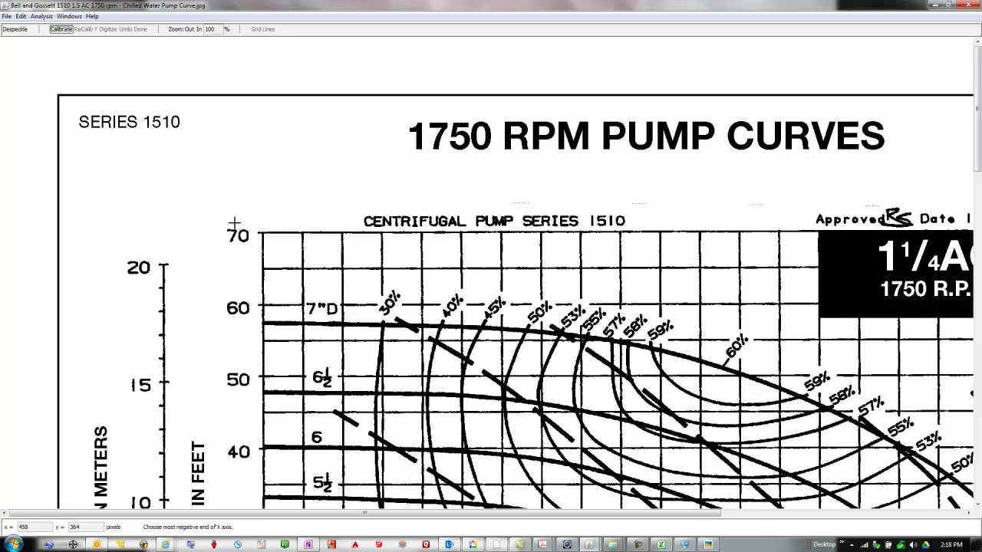
double_click(208, 29)
click(191, 32)
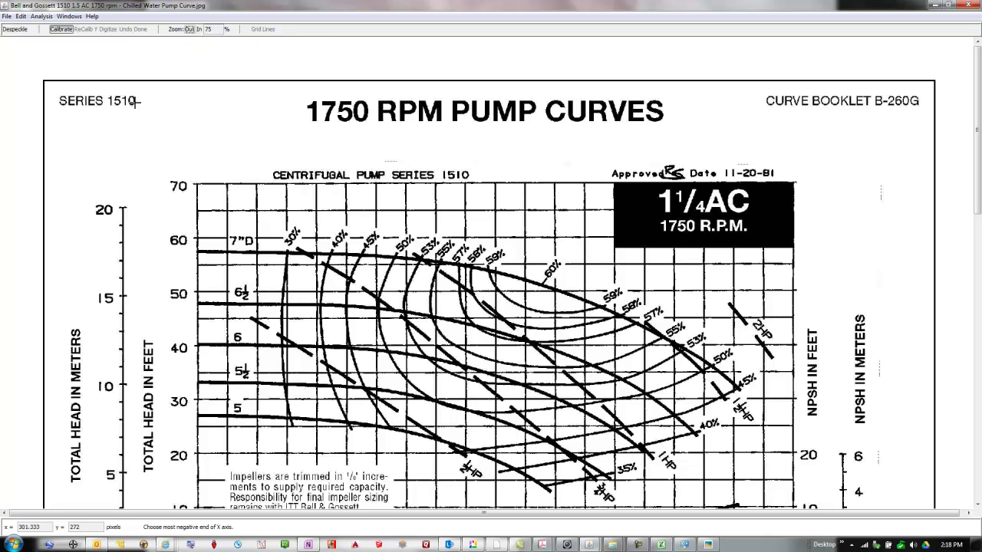
Step: Toggle the zoom, then scroll the image down to the 1½AC 1750 RPM chart
click(198, 30)
click(191, 30)
click(191, 30)
click(201, 30)
scroll(491, 292, down, 1)
scroll(491, 291, down, 15)
scroll(491, 291, up, 1)
scroll(491, 291, up, 2)
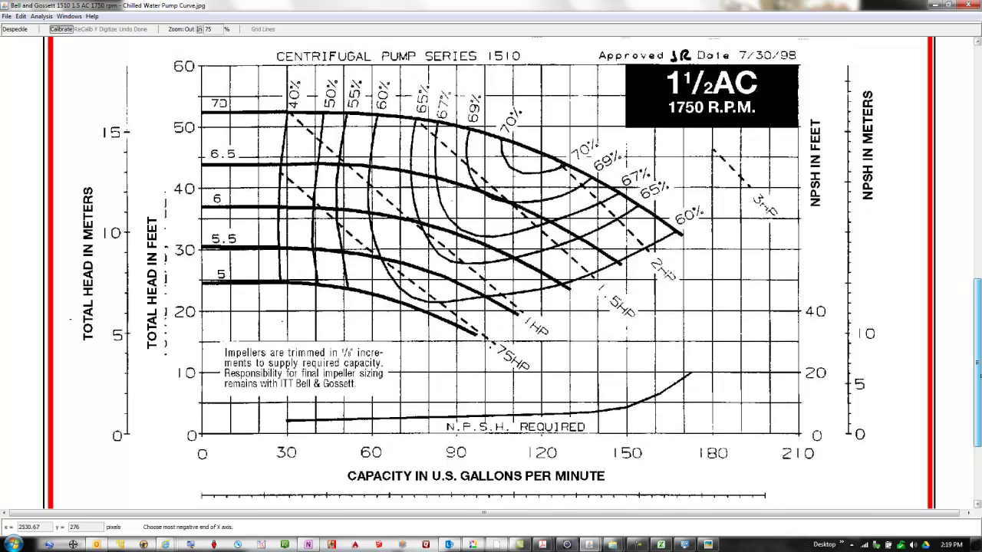
scroll(491, 292, up, 1)
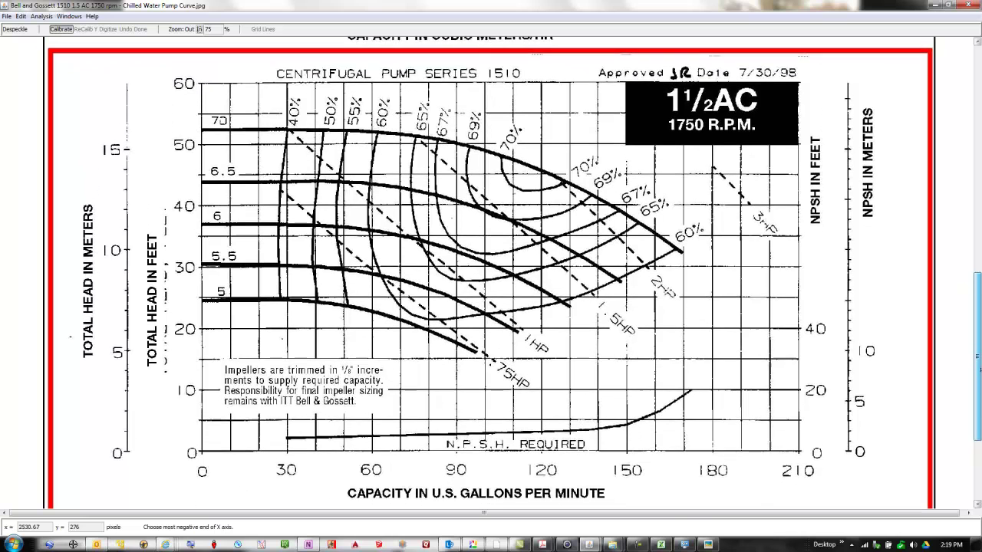
scroll(979, 361, down, 1)
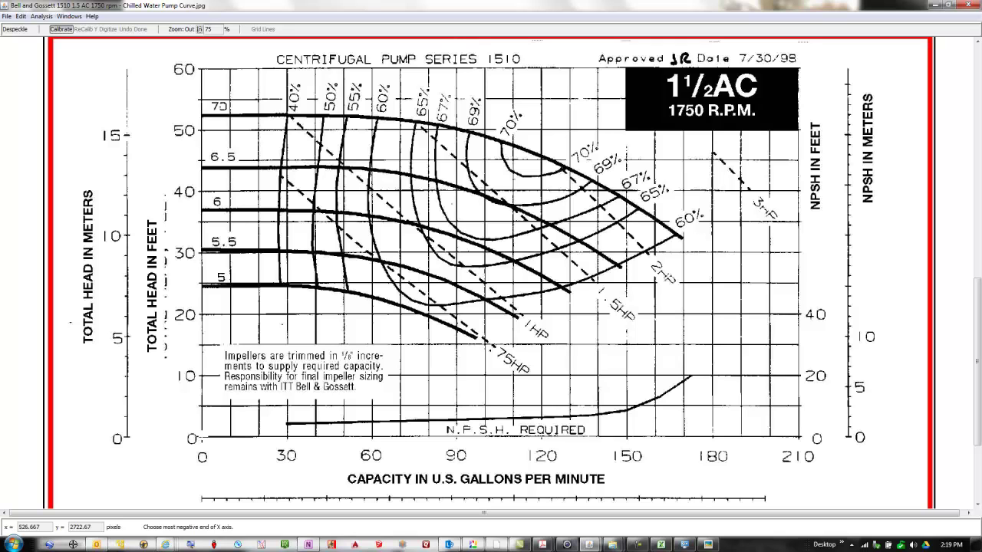
Step: Calibrate the chart origin with X minimum 0 and Y minimum 0
click(207, 441)
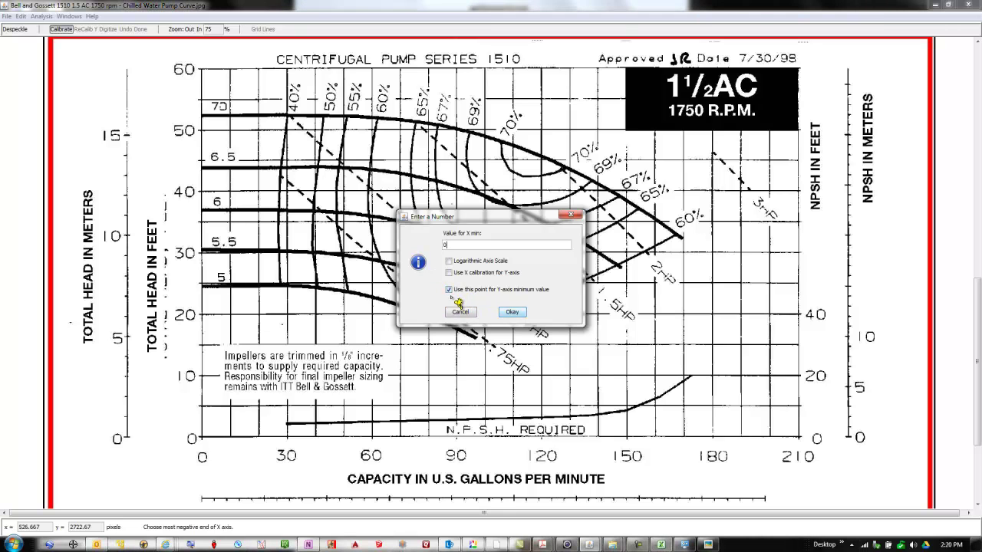
click(515, 314)
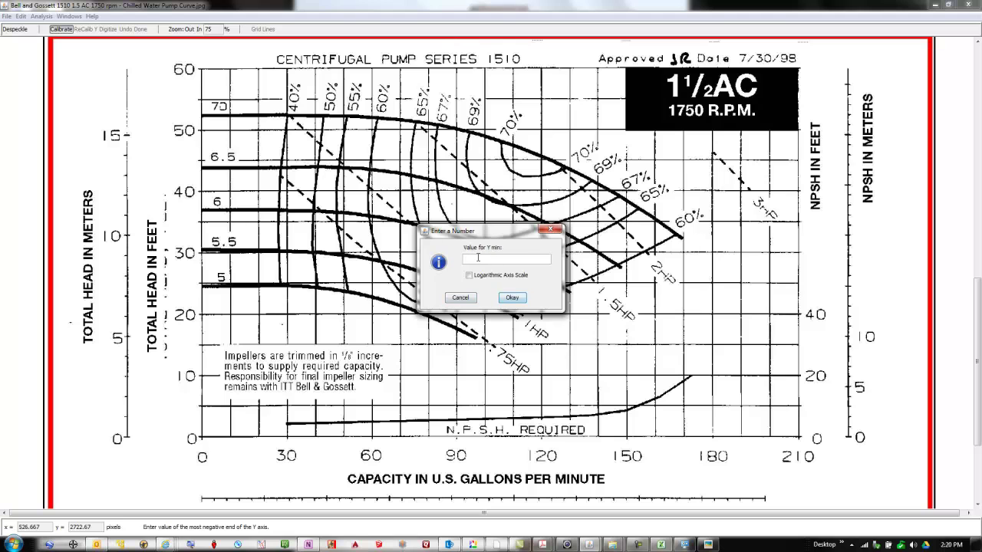
click(520, 304)
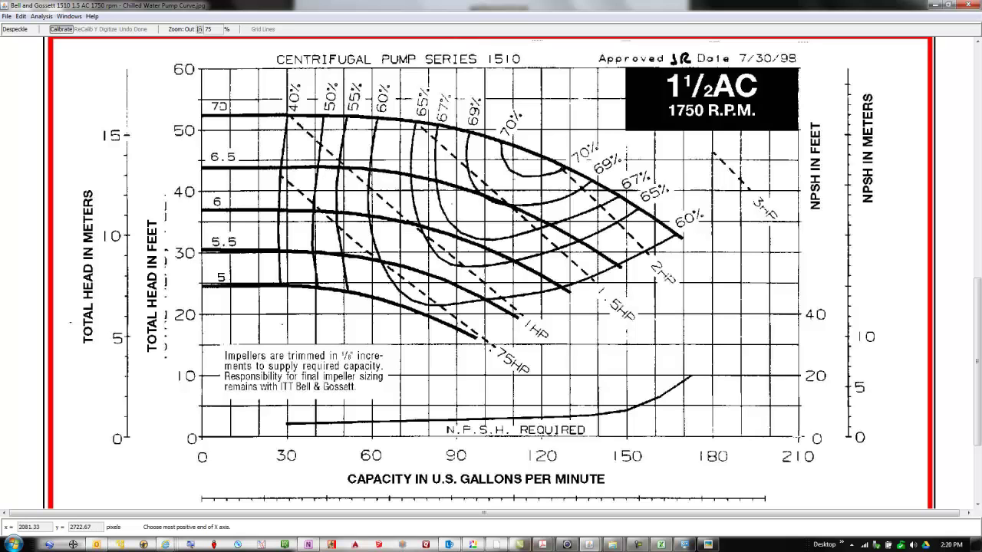
Step: Calibrate the X axis maximum at 210 gpm and the Y axis maximum at 60 feet
click(799, 438)
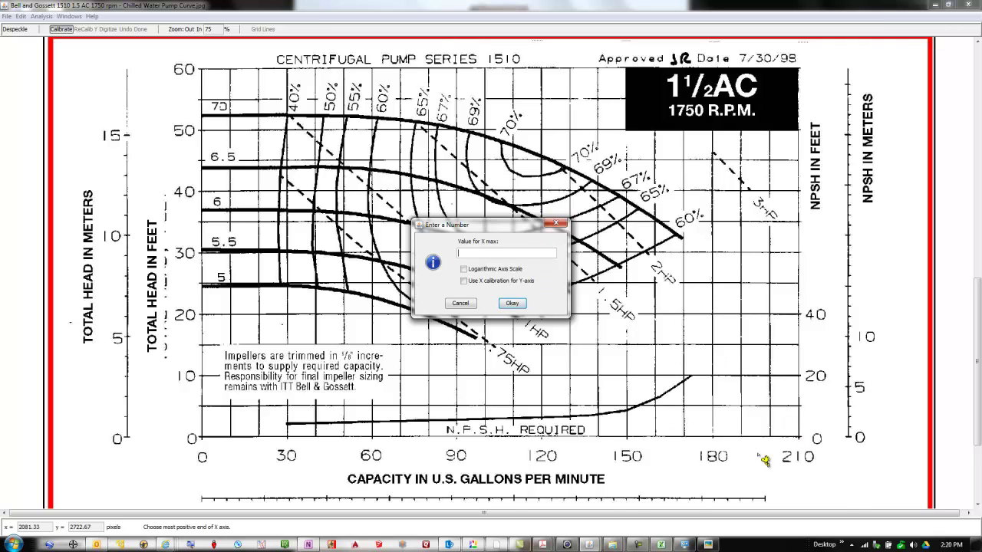
text(210)
click(512, 302)
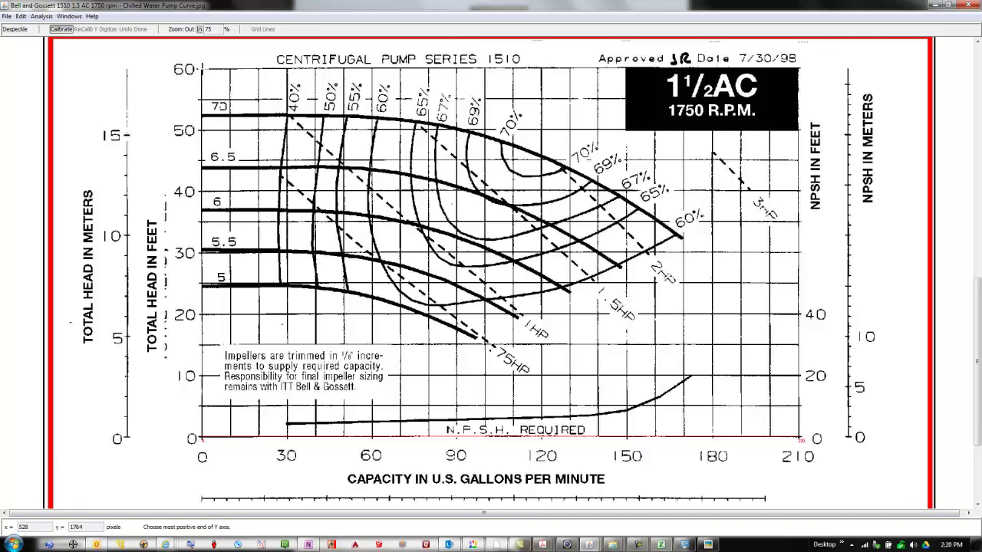
click(201, 69)
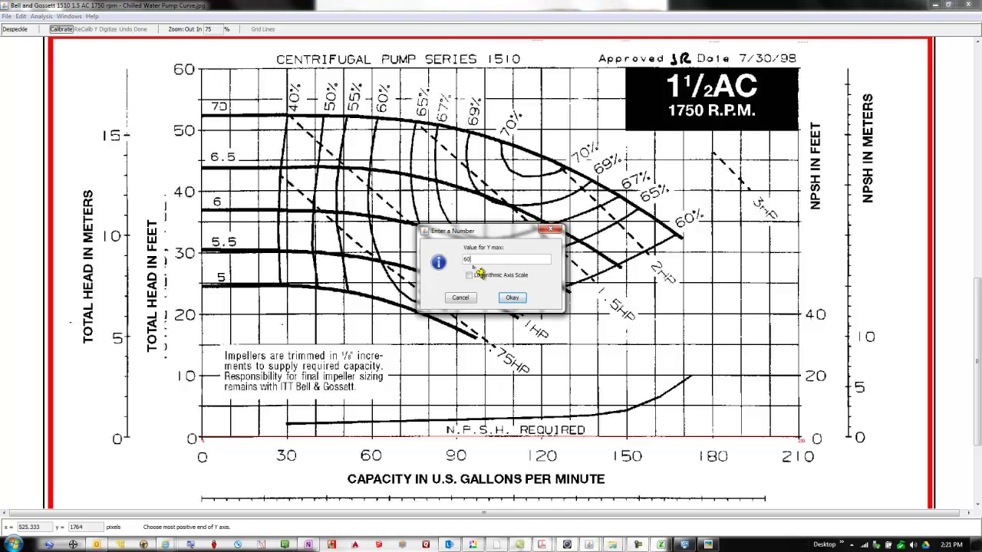
click(514, 297)
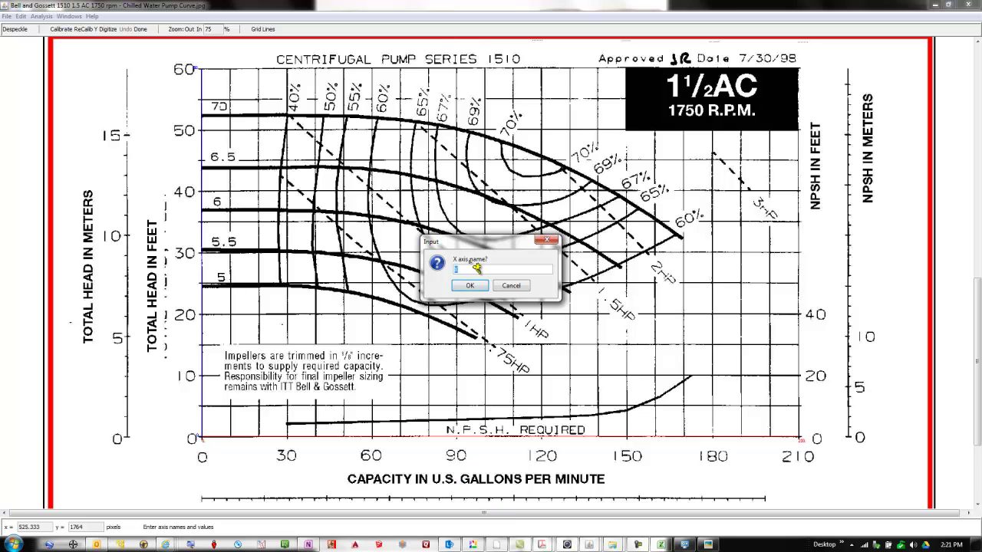
Step: Name the X axis 'Flow in Gallons per minute' and the Y axis 'Total head in feet'
text(F)
text(e)
click(483, 288)
text(TOta)
key(BackSpace)
key(BackSpace)
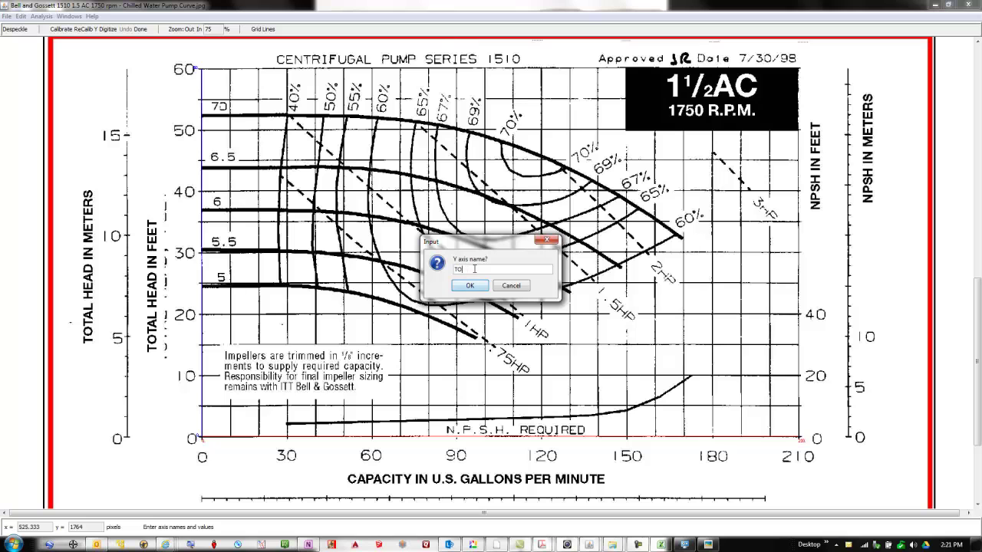
text(tal head in feet)
click(469, 284)
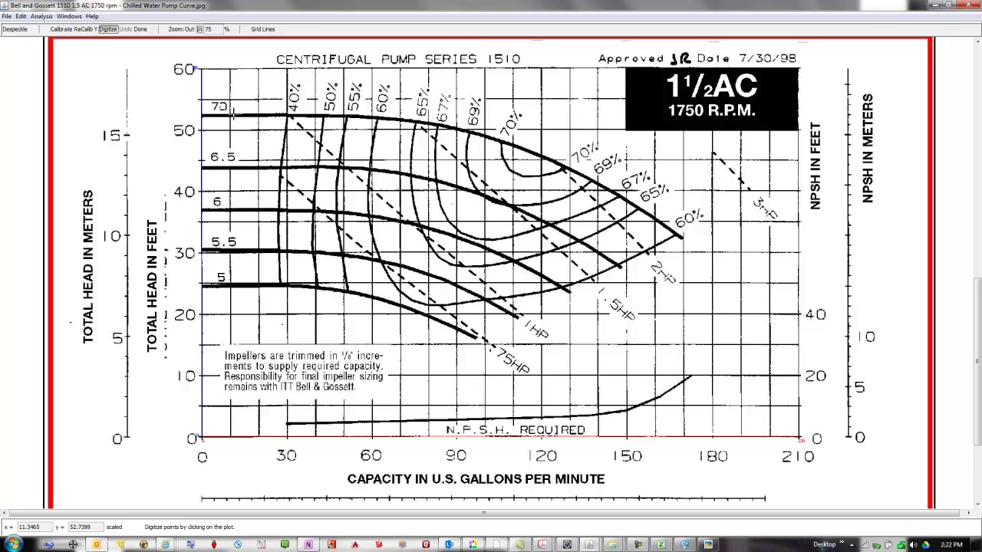
Step: Trace points along the 7.0 impeller curve and finish the line with Done
click(394, 120)
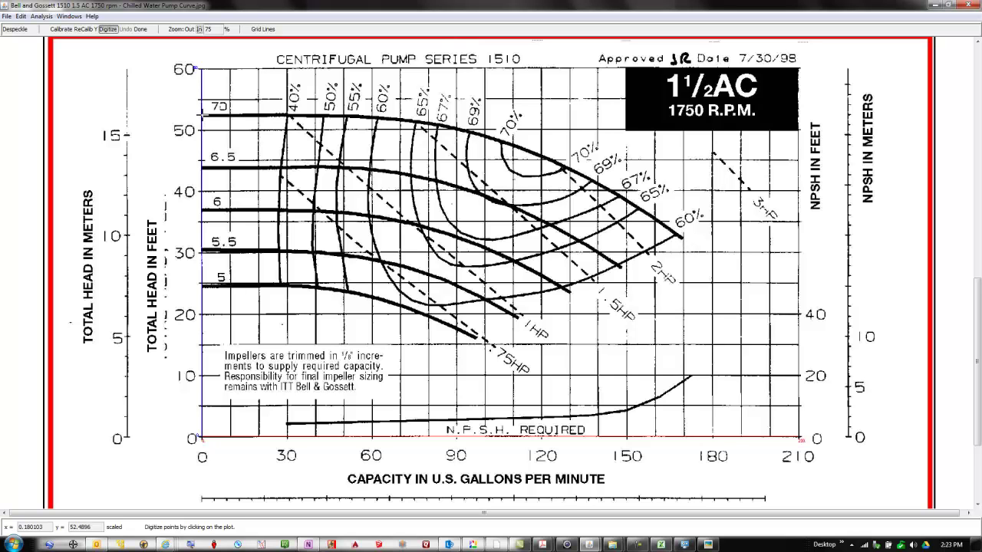
click(201, 115)
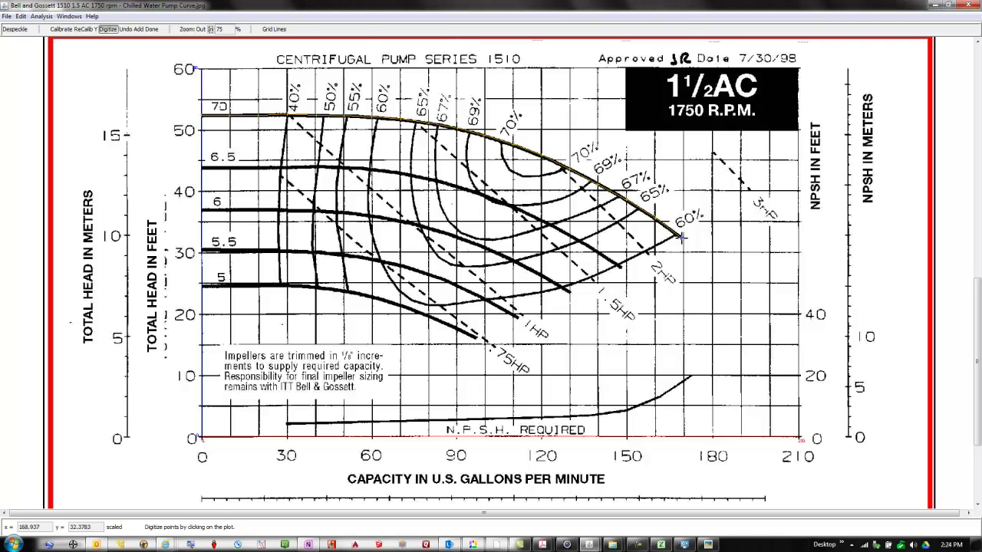
click(158, 33)
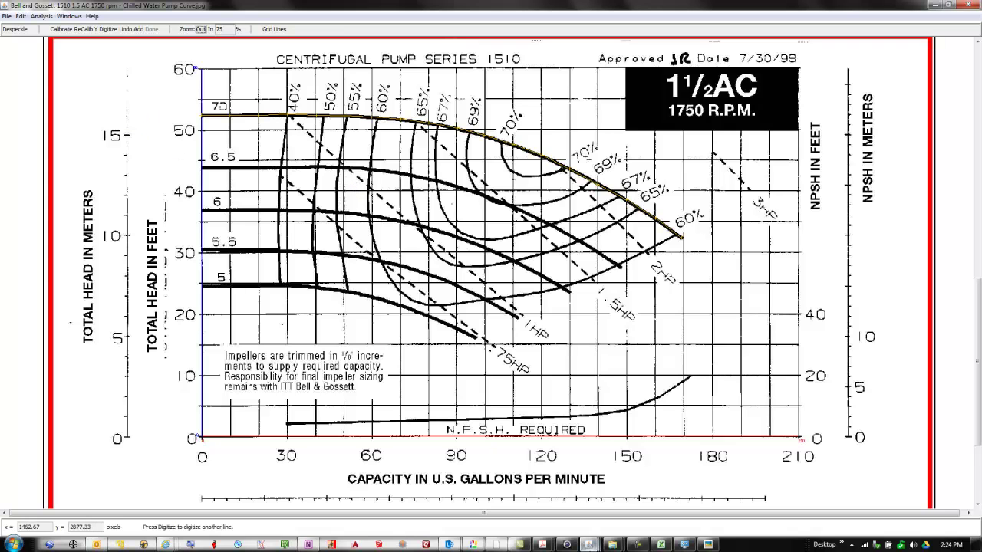
Step: In the Digitized Points table, change the first Flow value from -0.180103 to 0
mouse_move(589, 544)
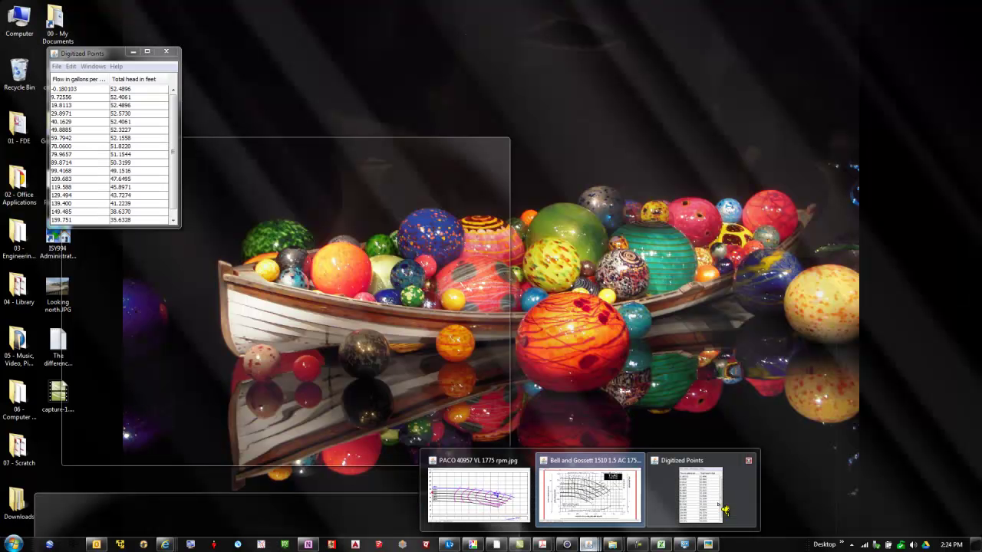
click(724, 510)
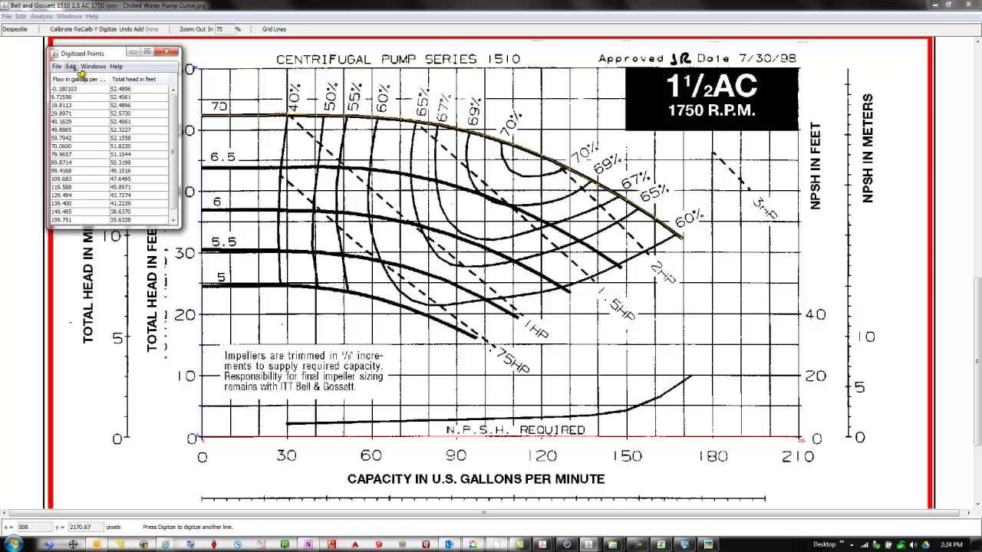
click(77, 67)
click(92, 101)
double_click(84, 89)
double_click(87, 89)
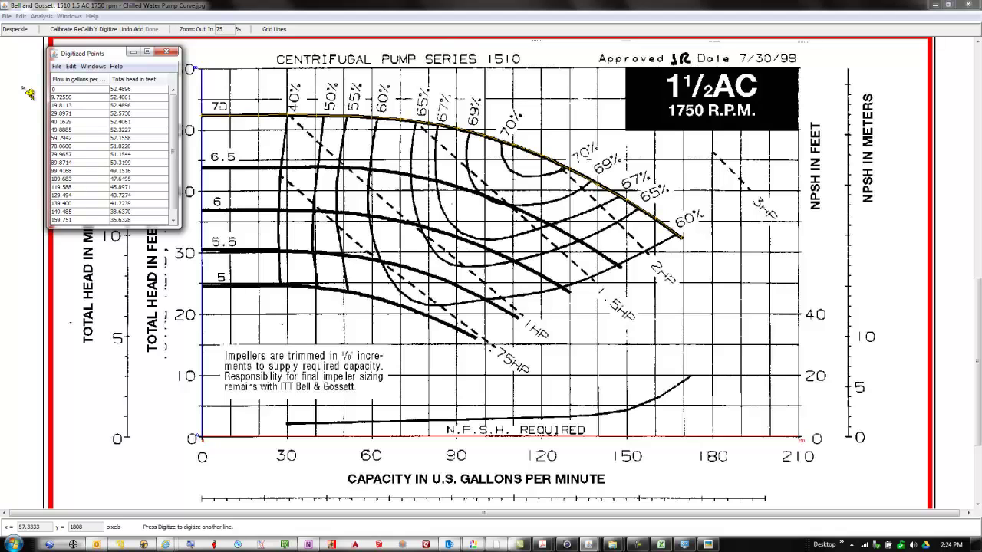
click(89, 98)
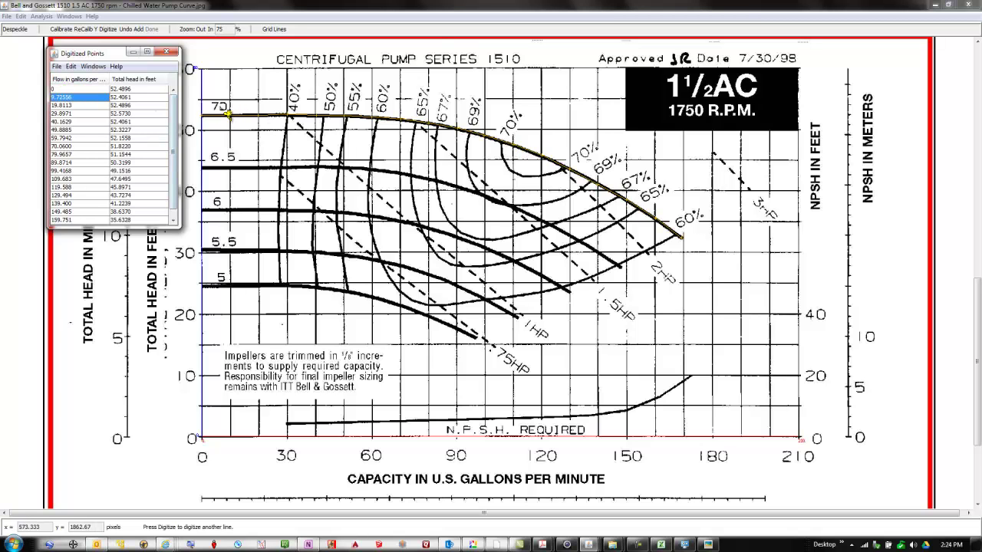
Step: Save the digitized points as 7.0 in the Impeller Lines folder
click(57, 66)
click(78, 125)
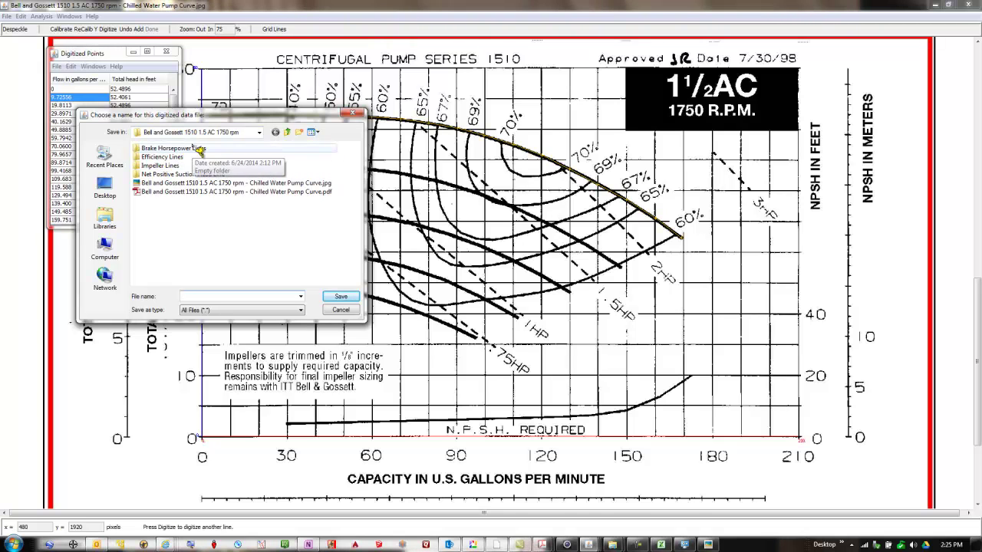
double_click(145, 166)
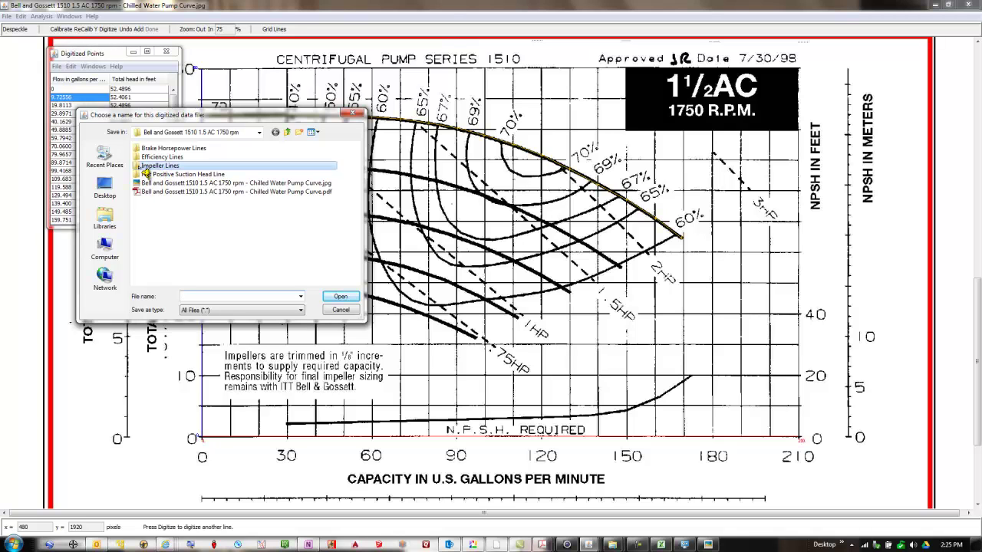
click(198, 295)
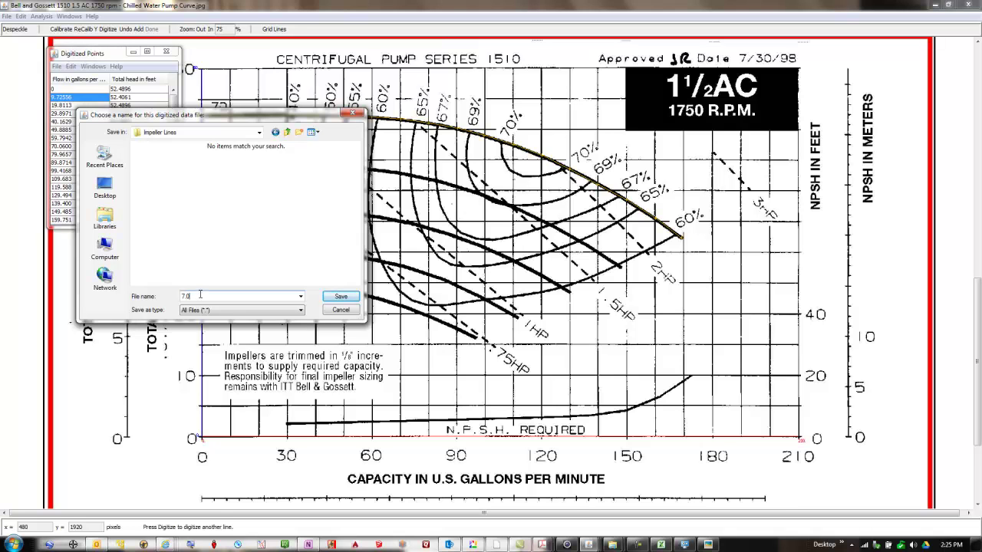
click(344, 297)
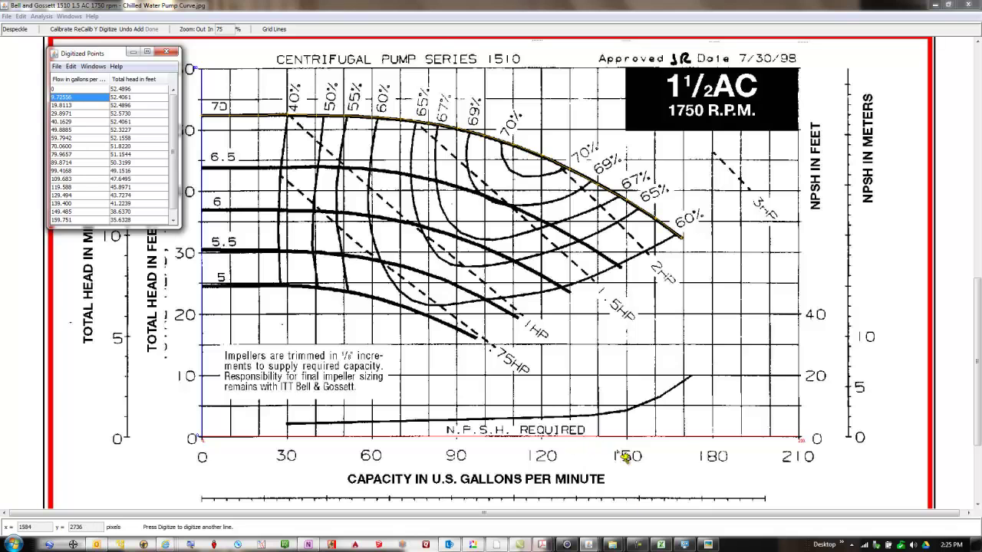
click(612, 545)
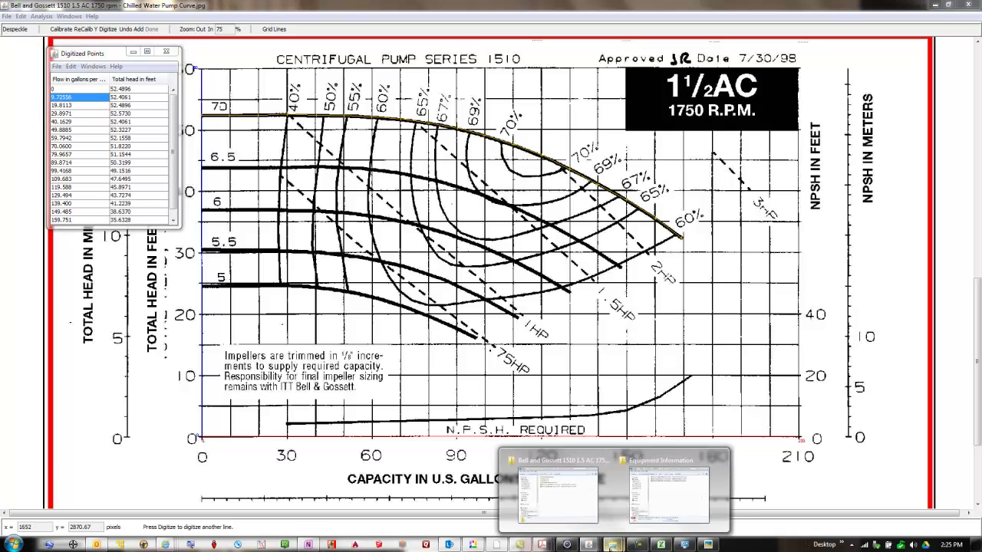
Step: Bring up Windows Explorer and open Impeller Lines to confirm 7.0.csv is there
mouse_move(585, 510)
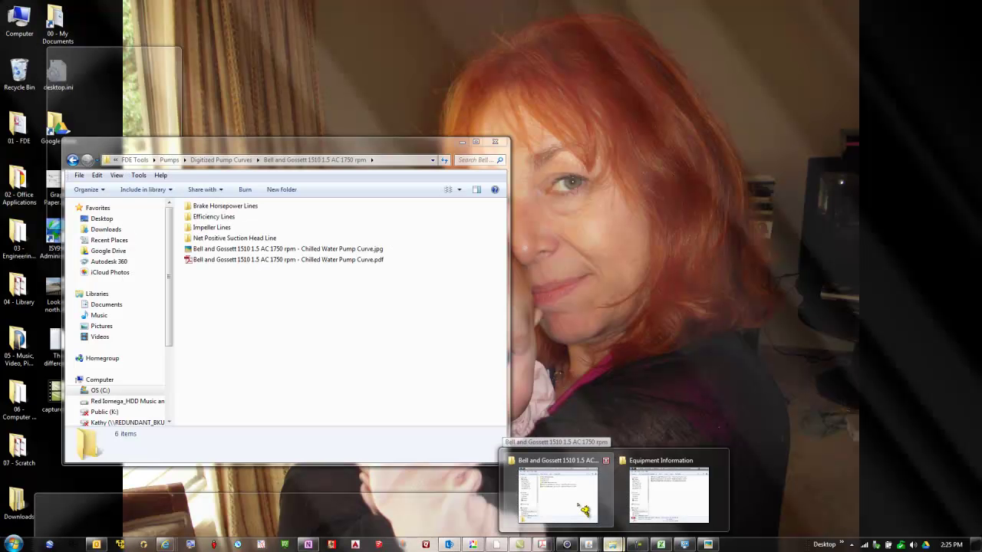
click(584, 510)
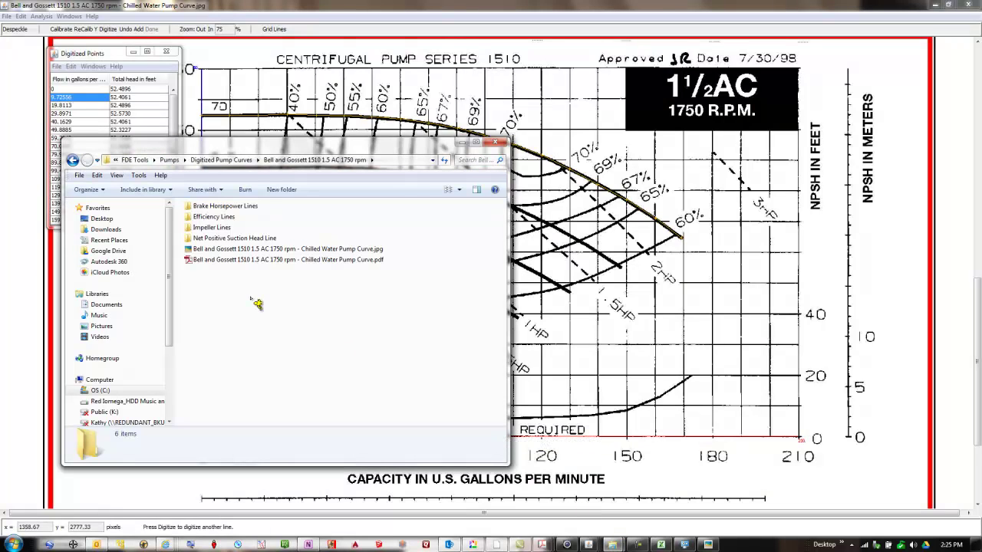
double_click(210, 227)
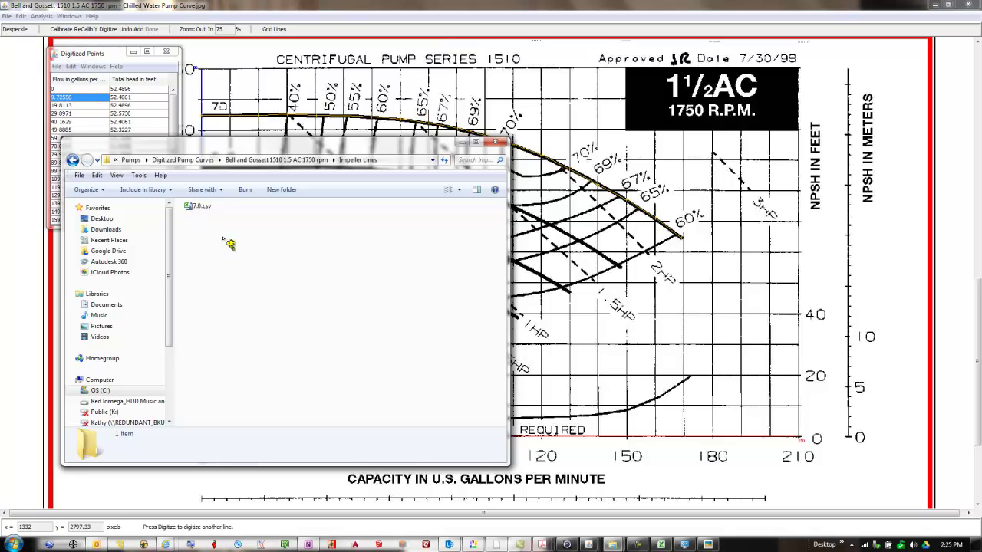
right_click(191, 208)
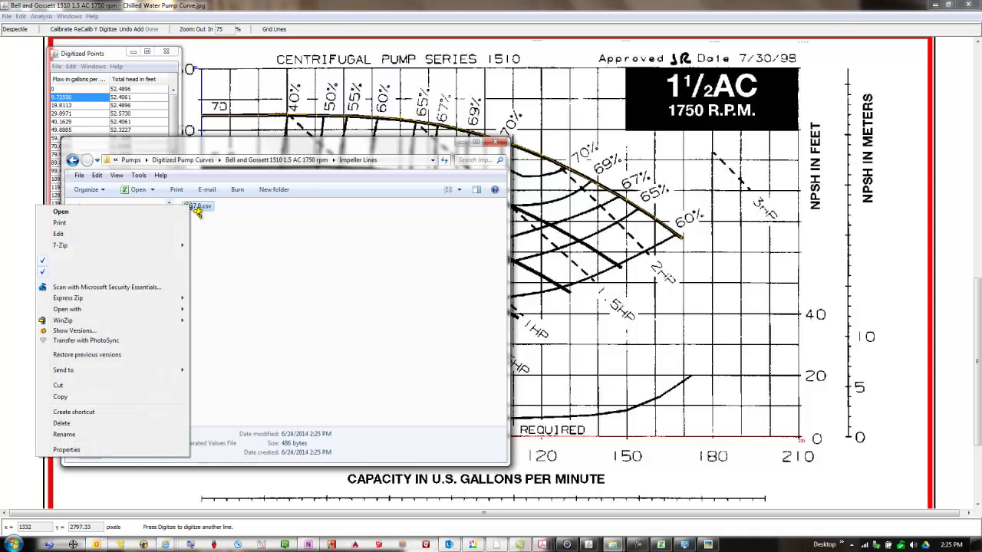
mouse_move(115, 315)
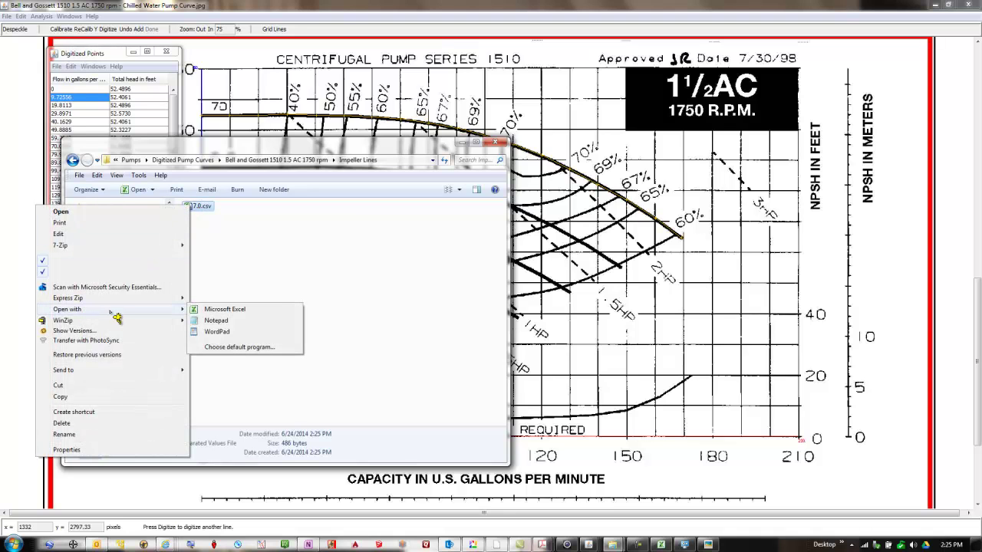
click(217, 321)
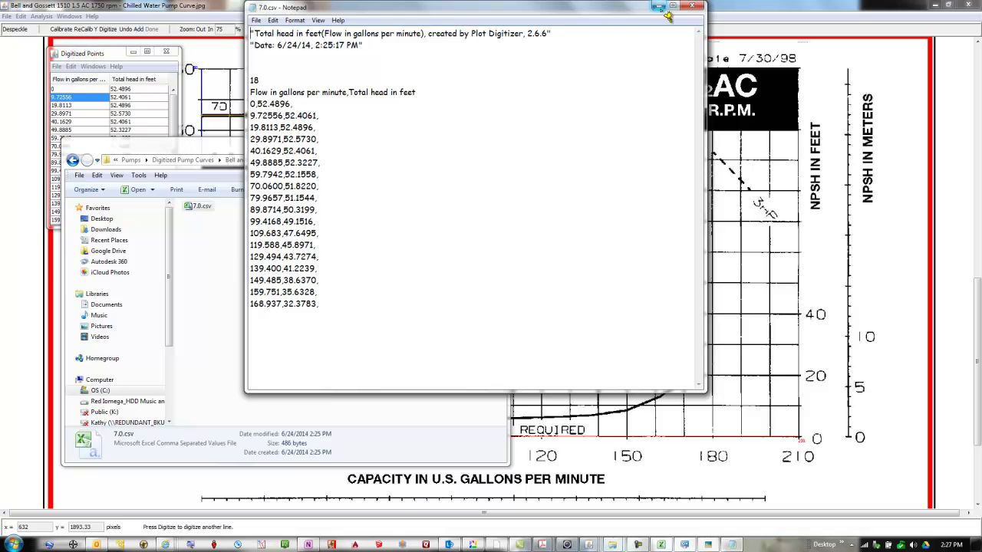
click(694, 7)
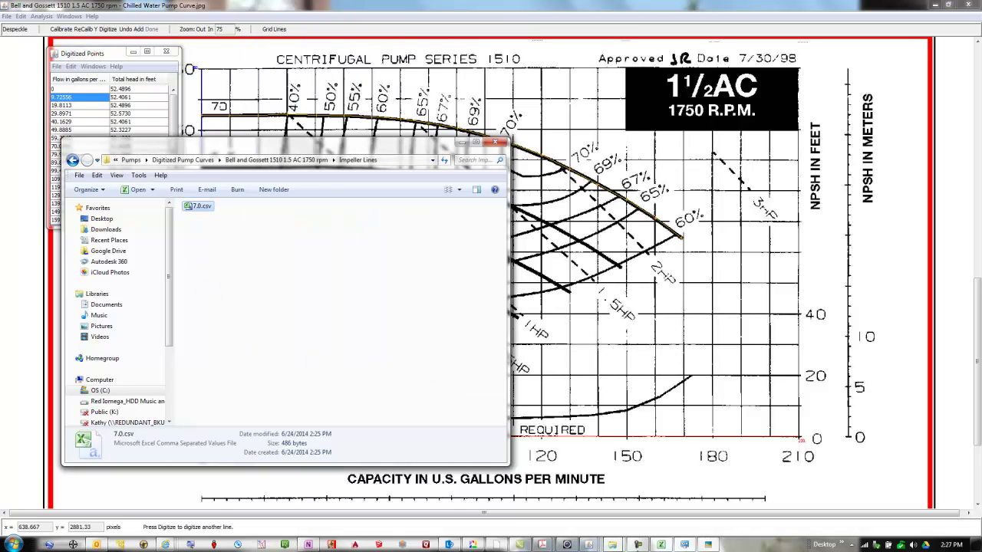
Step: Switch to Excel, open File > Open and browse into the Bell and Gossett 1510 1.5 AC 1750 rpm folder
click(661, 545)
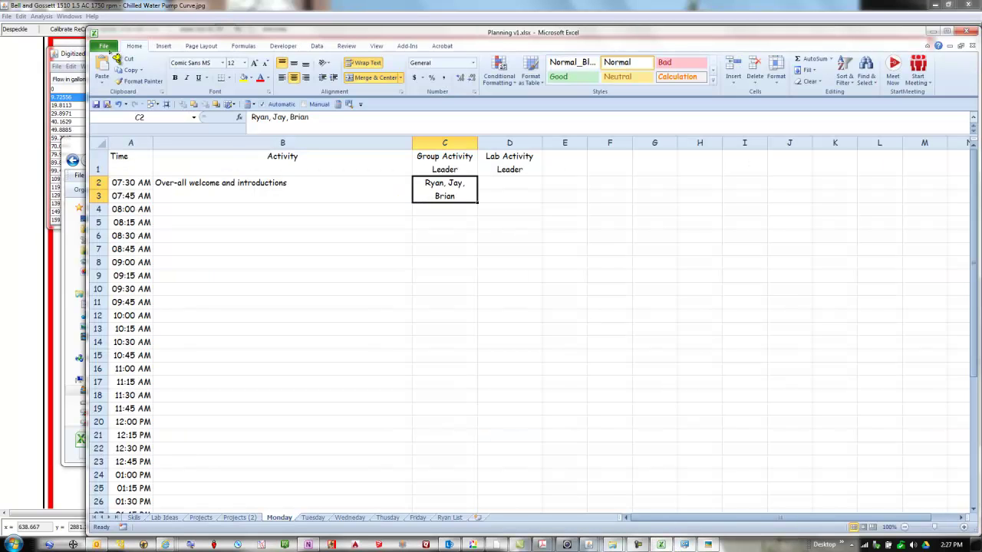
click(103, 49)
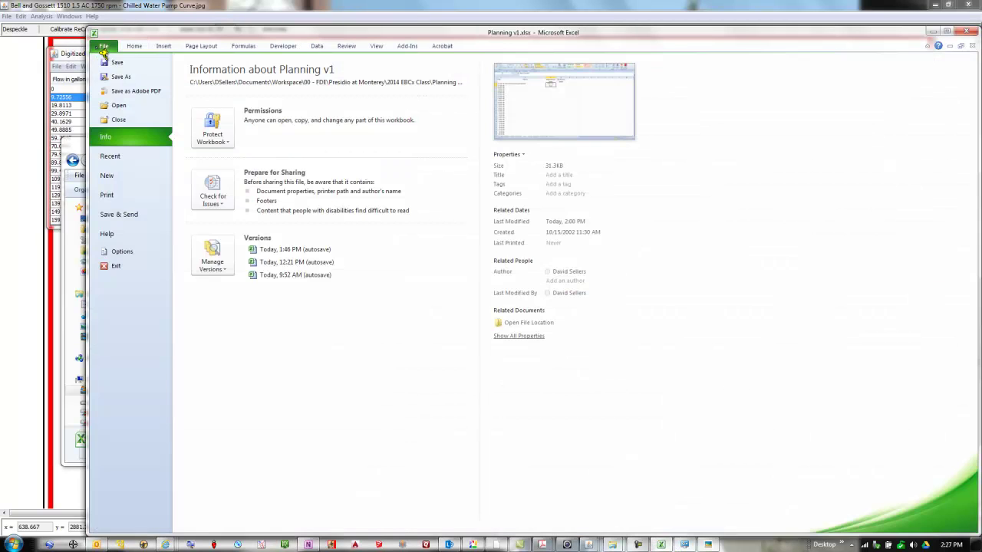
click(121, 107)
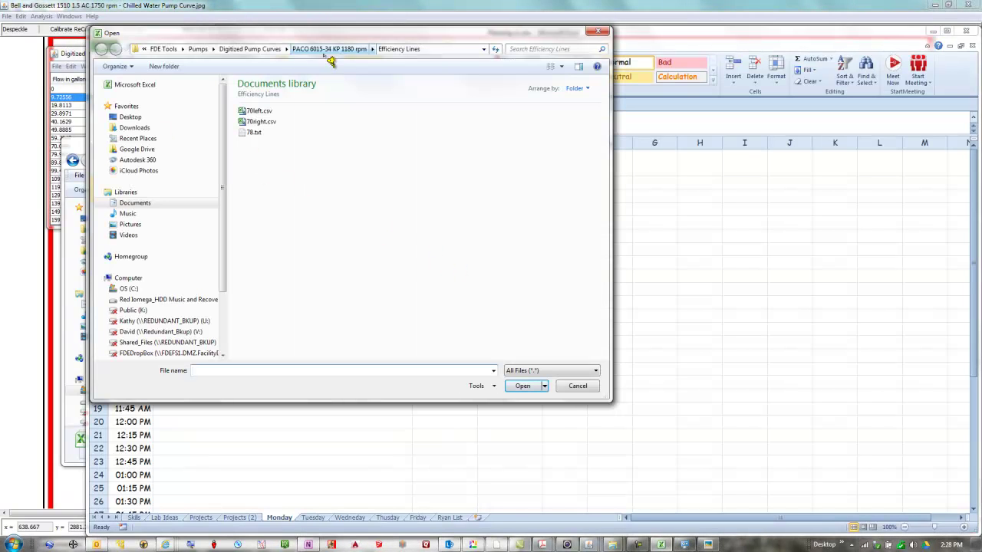
click(242, 49)
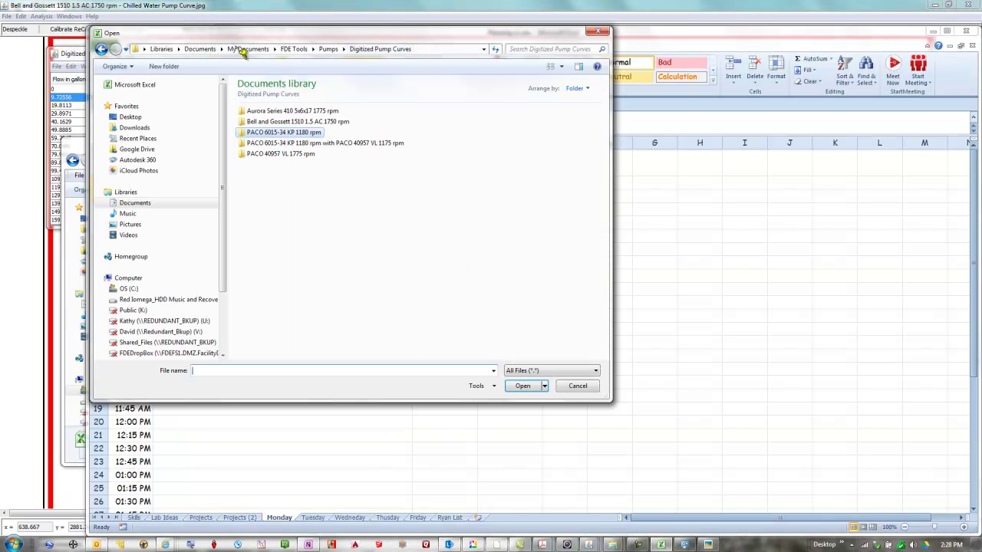
double_click(256, 124)
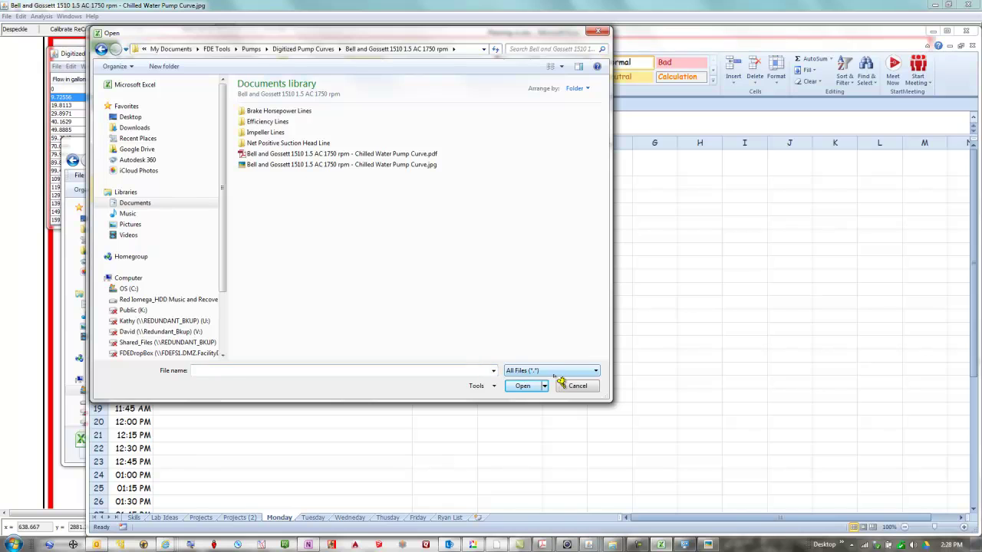
Step: Filter the Open dialog to All Excel Files and go into the Impeller Lines folder
click(602, 376)
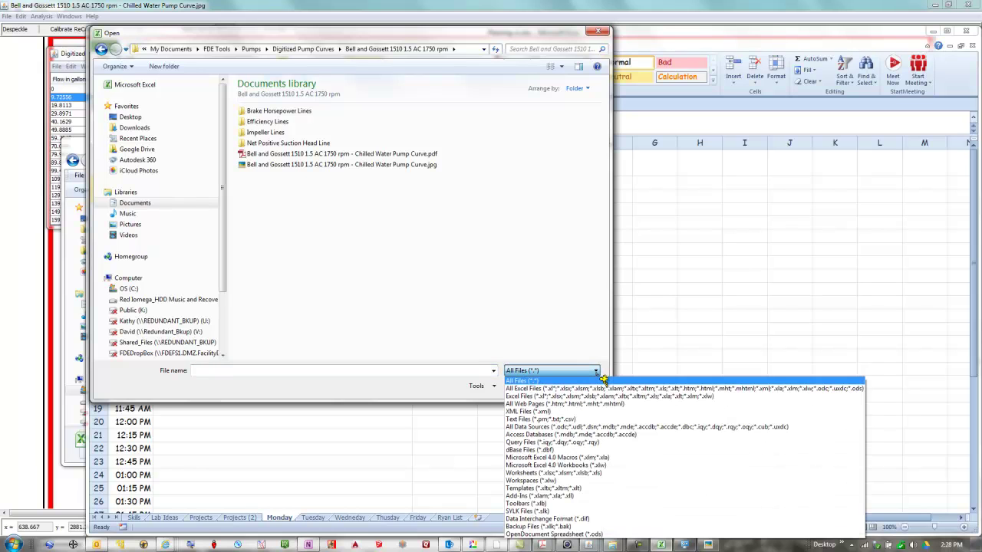
click(602, 388)
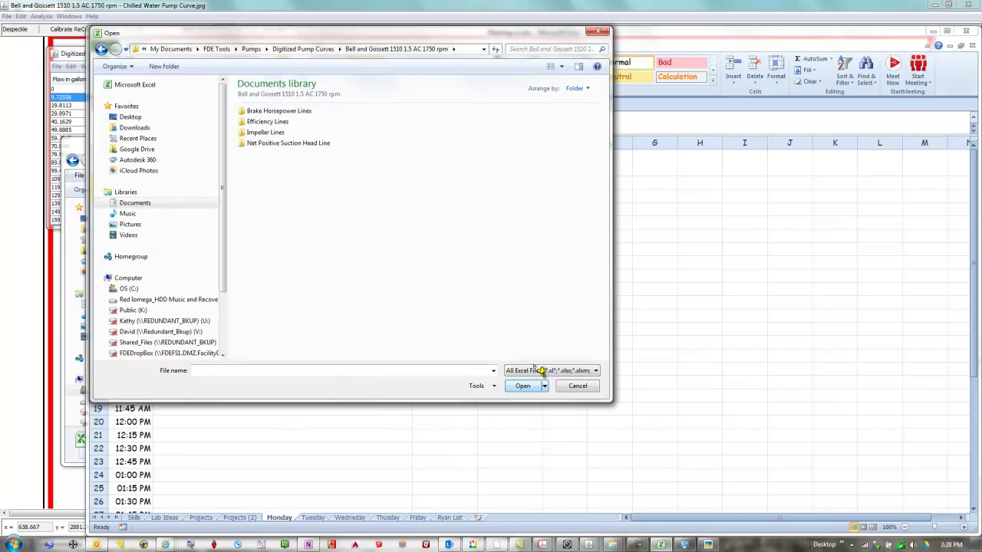
double_click(258, 111)
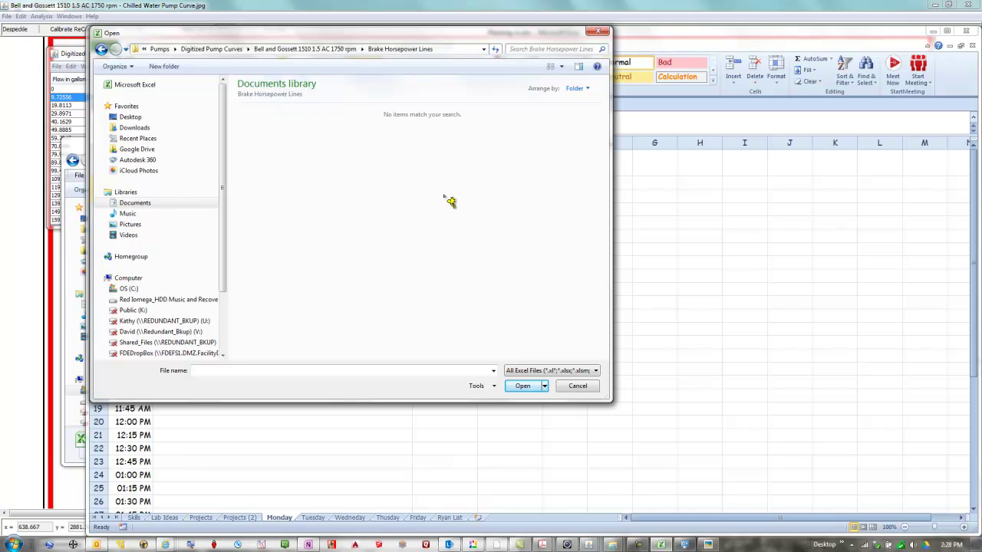
click(101, 49)
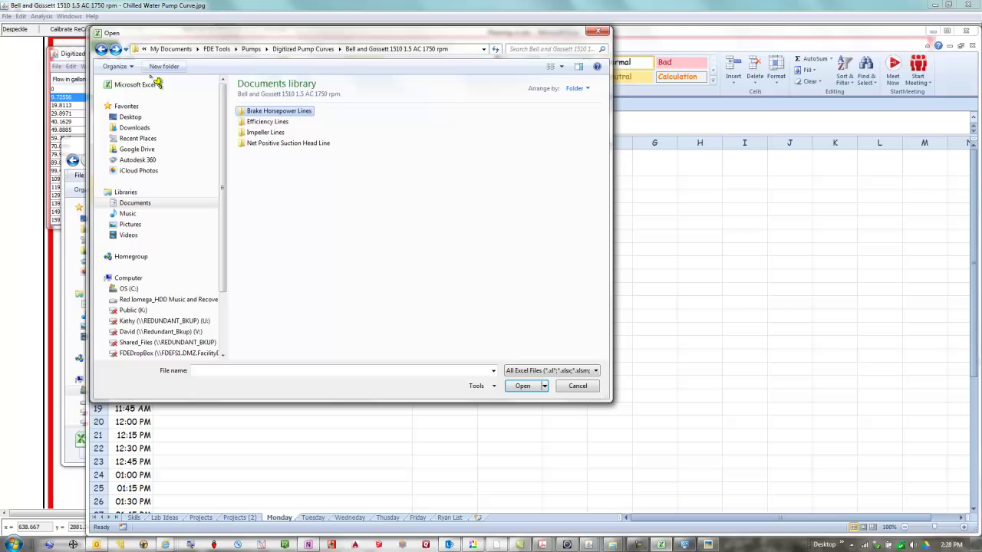
double_click(265, 134)
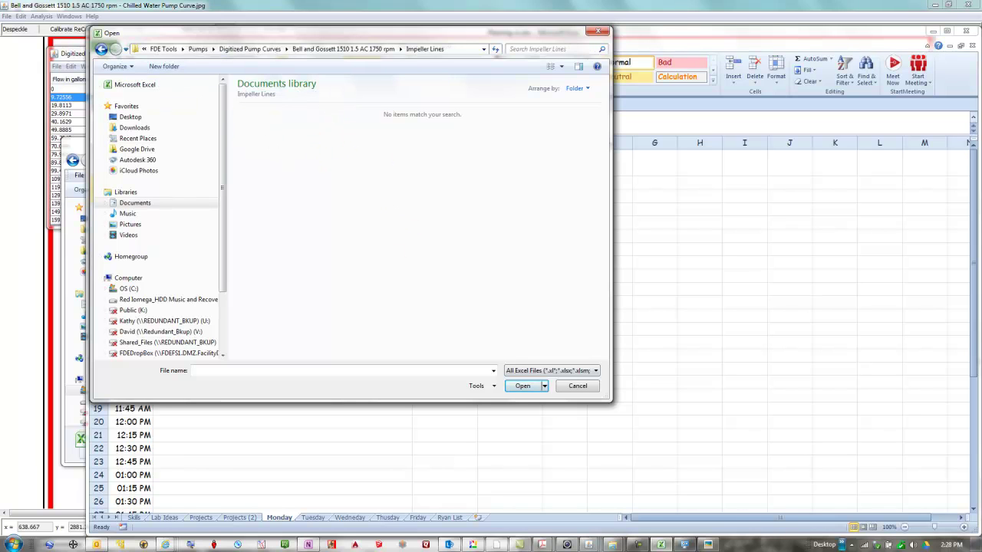
Step: Move the Impeller Lines Explorer window aside, set the file type to All Files (*.*), and select 7.0.csv
click(612, 545)
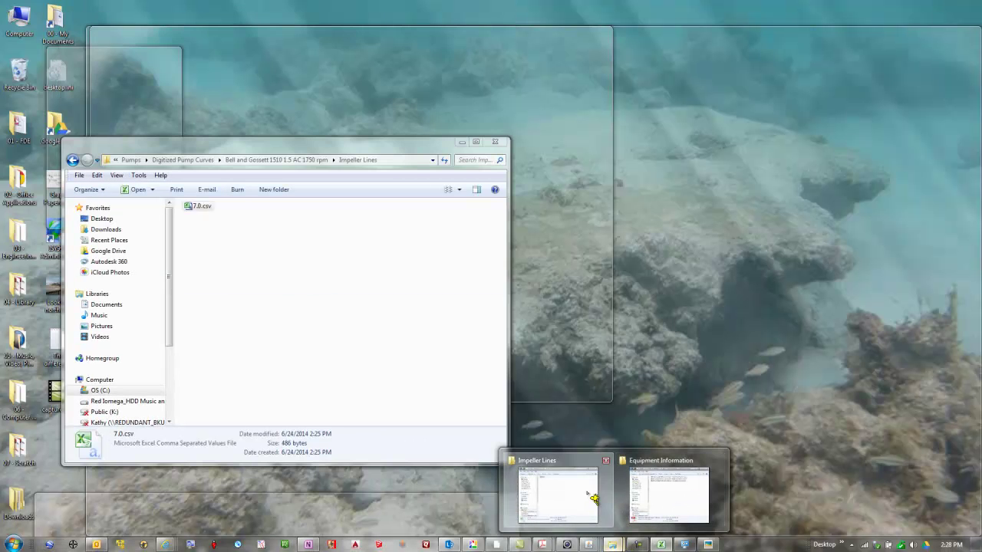
click(583, 498)
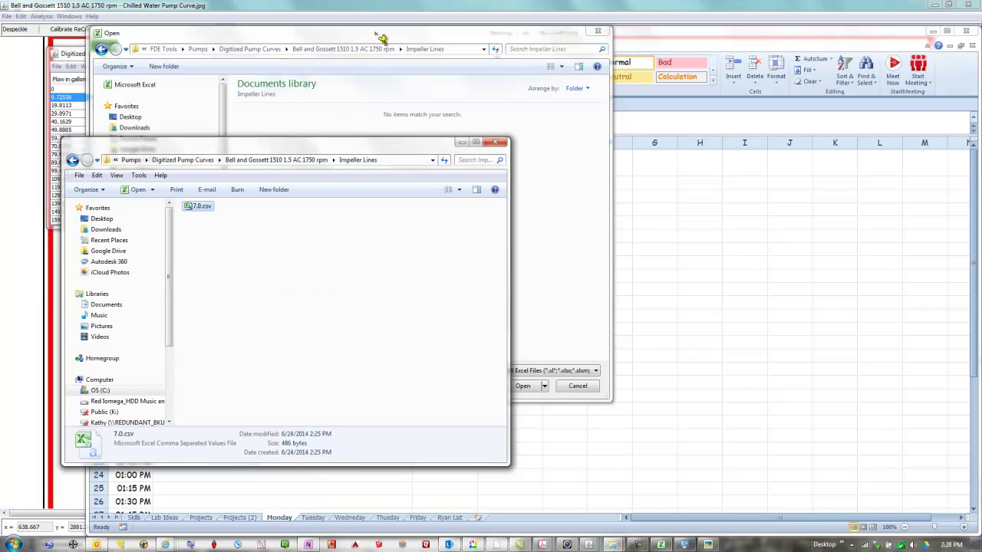
drag(338, 148, 780, 43)
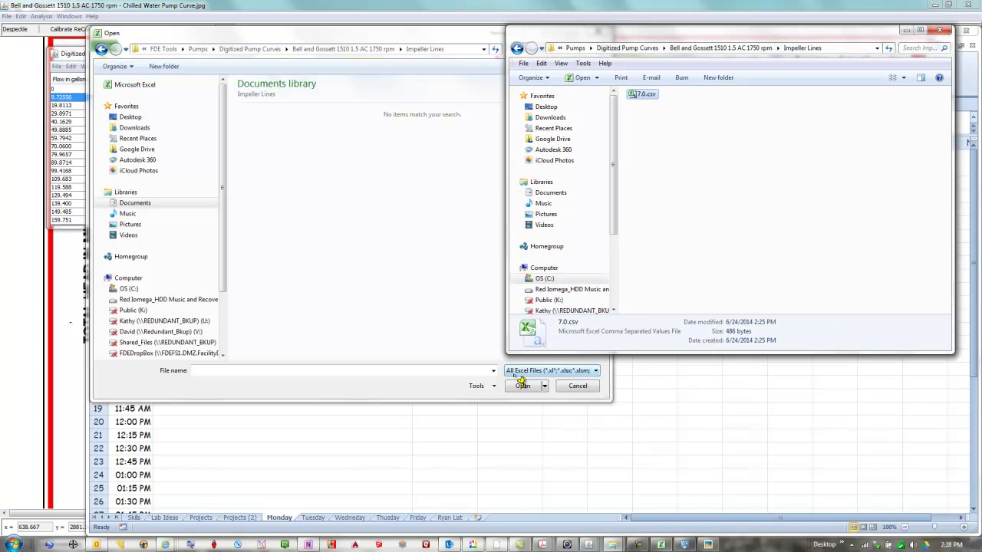
click(597, 375)
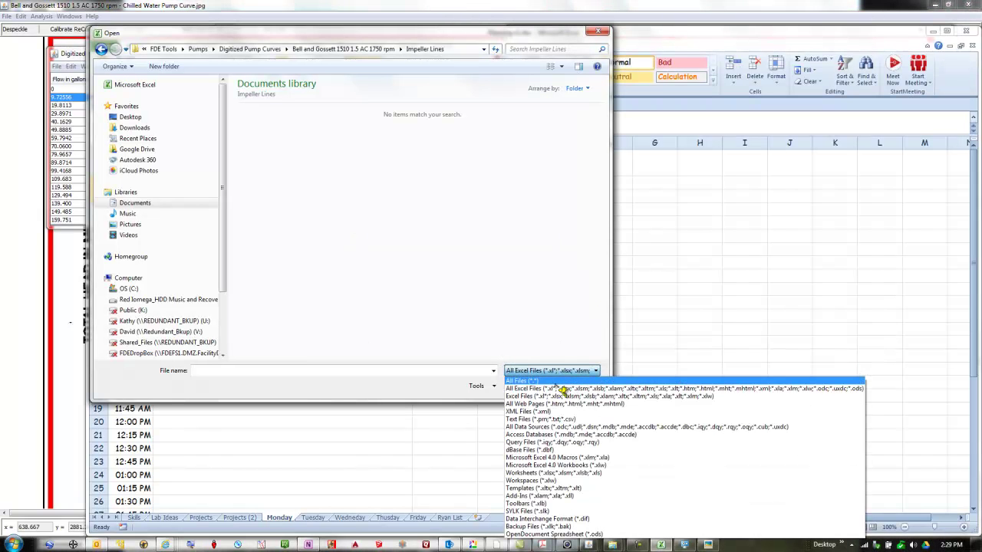
click(603, 380)
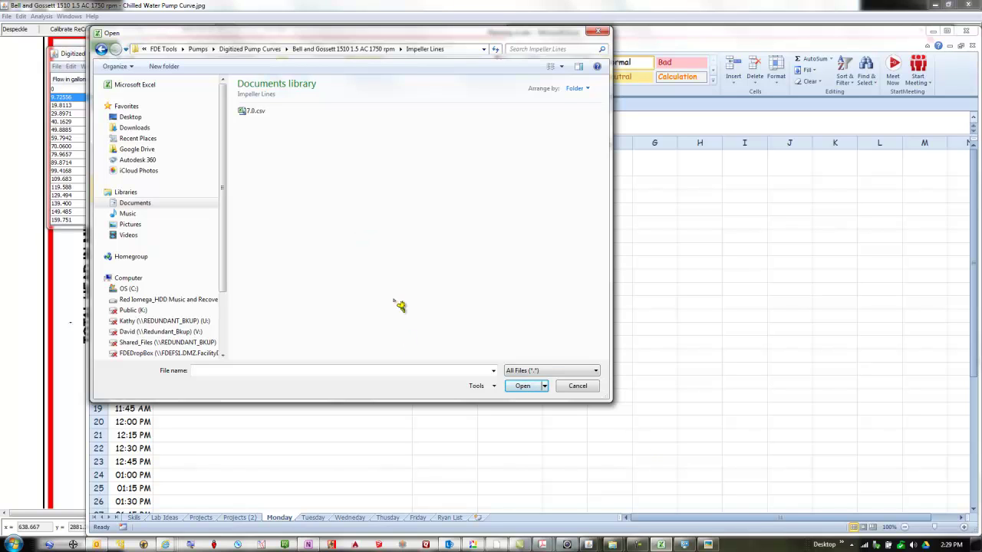
click(253, 115)
Step: Open 7.0.csv in Excel, then close that workbook to return to Planning v1.xlsx
double_click(252, 115)
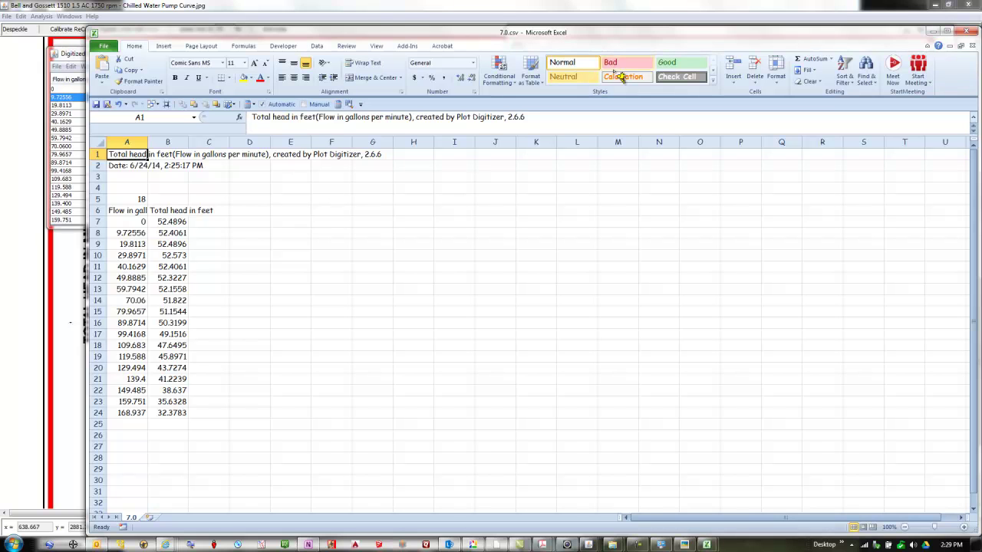
click(971, 35)
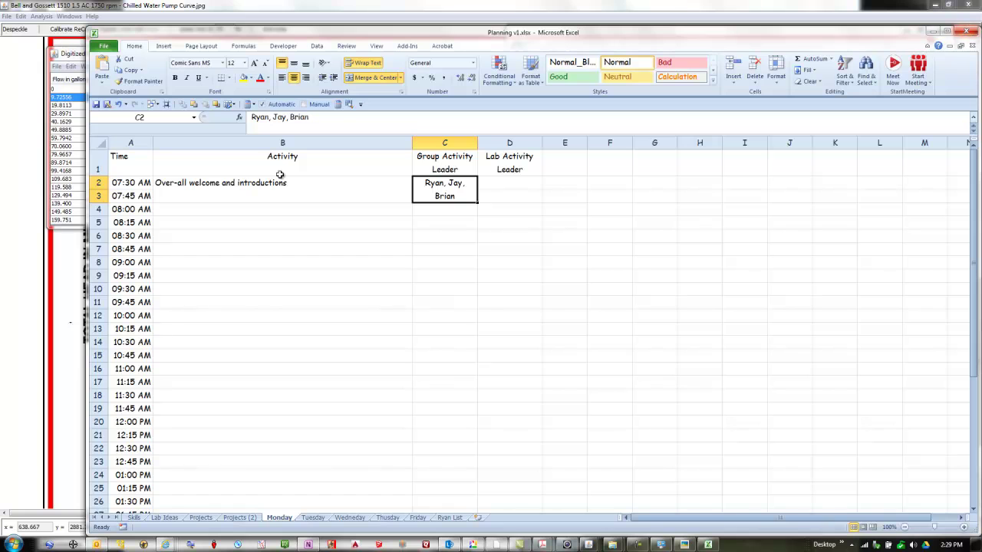
Step: Launch a separate Excel window from the Start menu and bring up its Open dialog
click(21, 544)
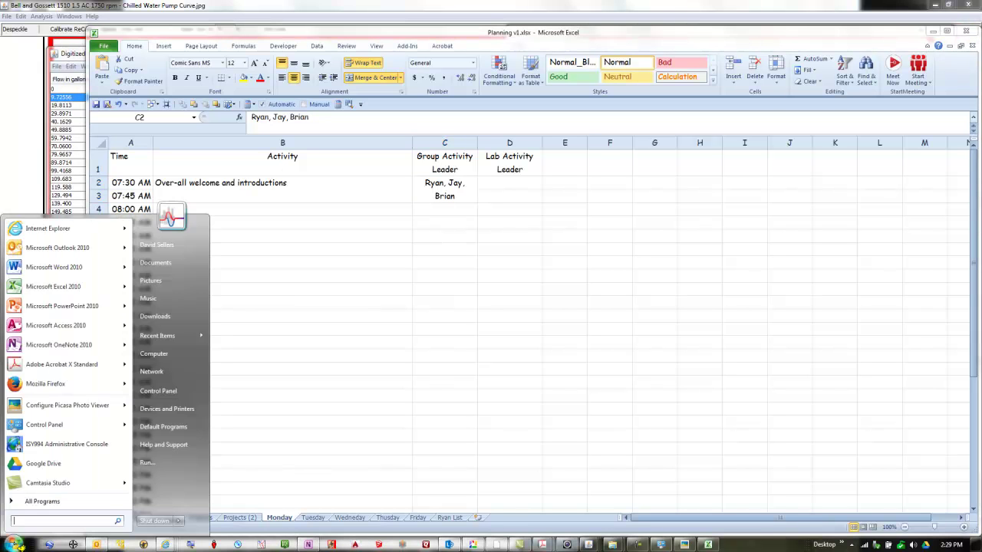
click(45, 290)
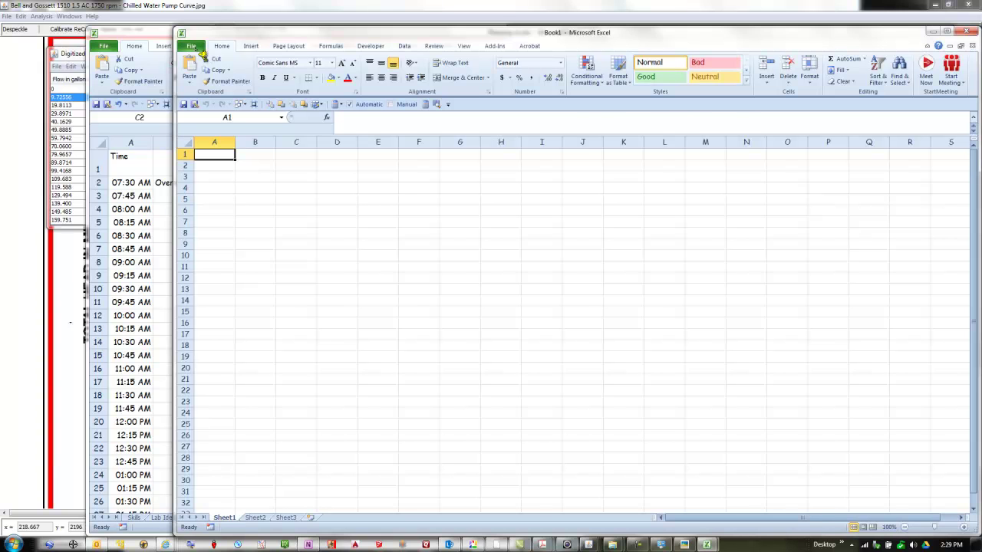
click(198, 49)
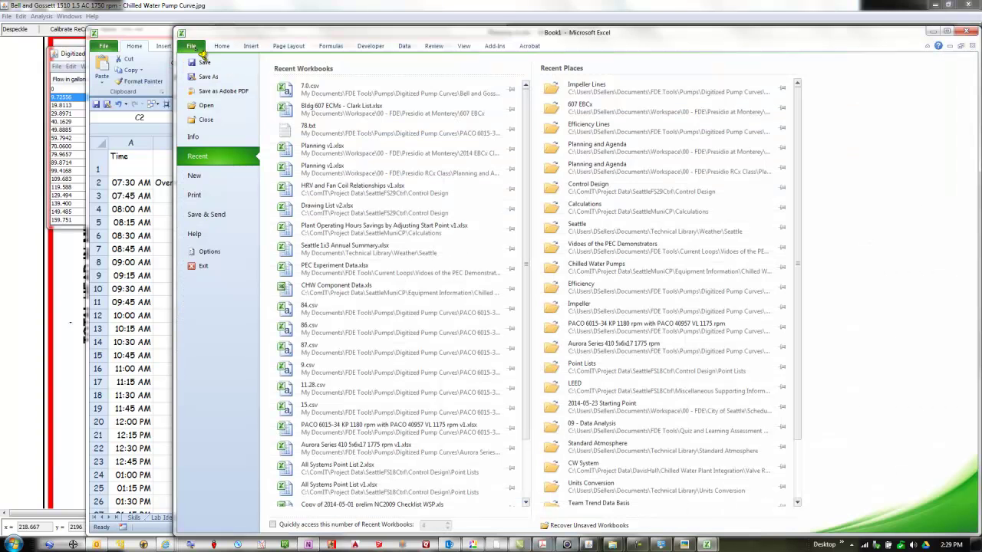
key(Escape)
click(204, 108)
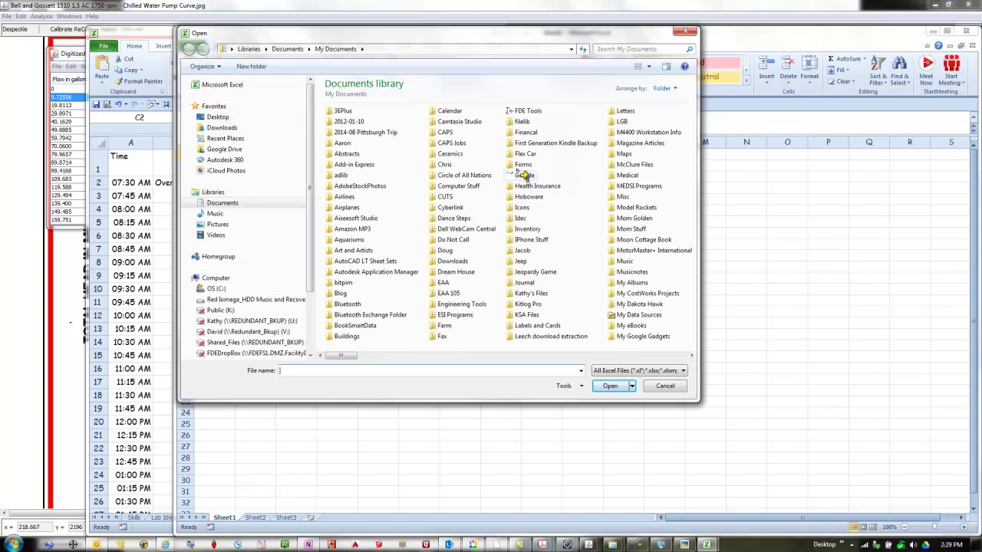
Step: Browse FDE Tools > Pumps > Digitized Pump Curves > Bell and Gossett 1510 > Impeller Lines
double_click(525, 111)
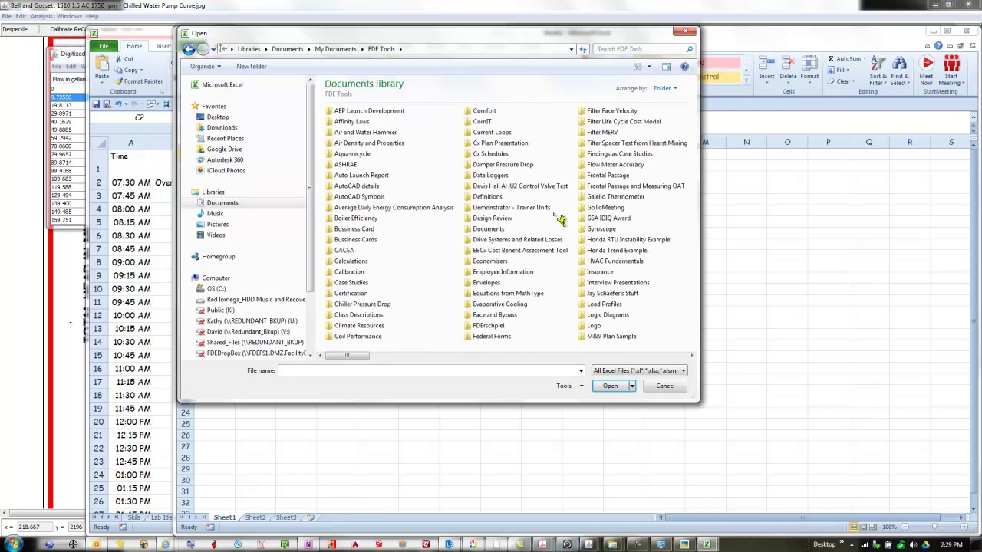
scroll(583, 310, right, 3)
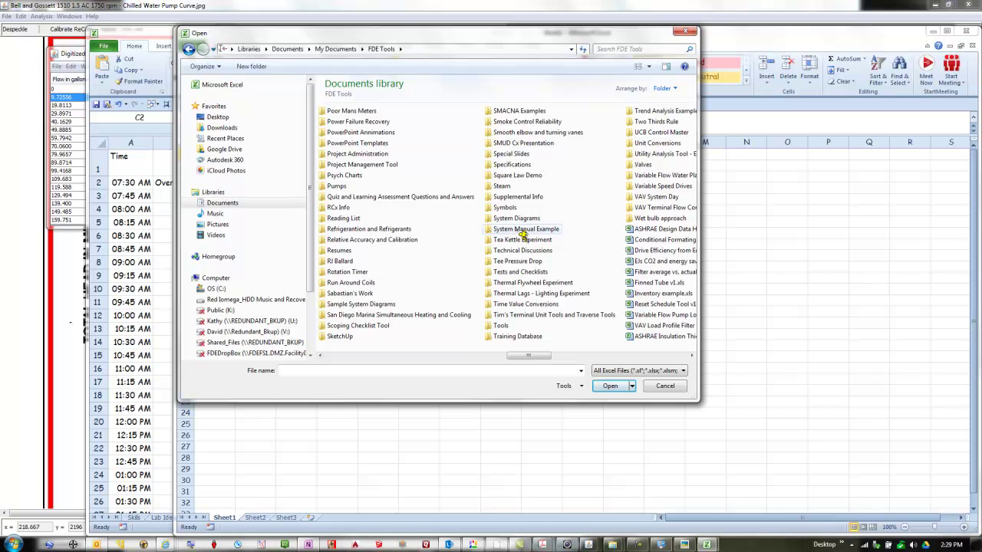
double_click(335, 185)
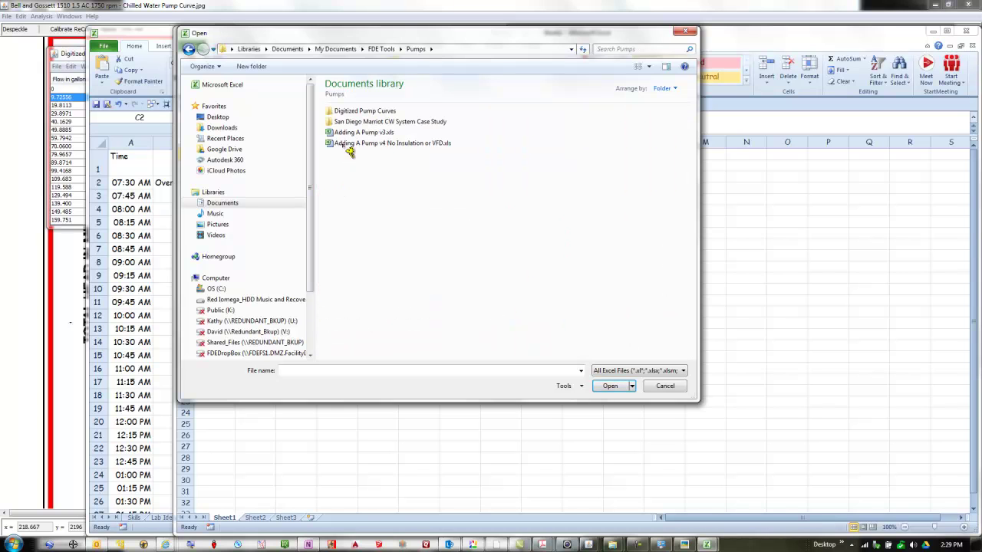
double_click(349, 112)
double_click(351, 121)
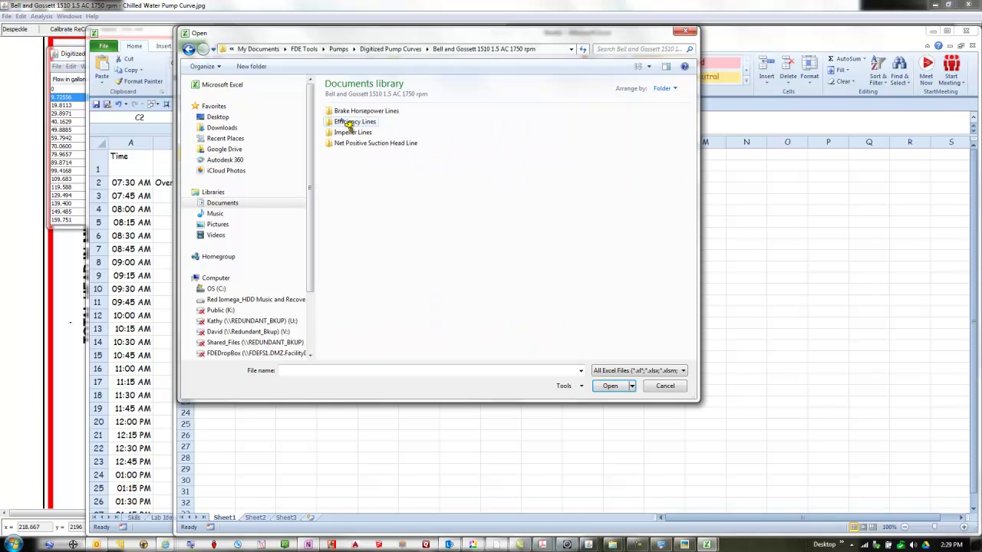
double_click(344, 133)
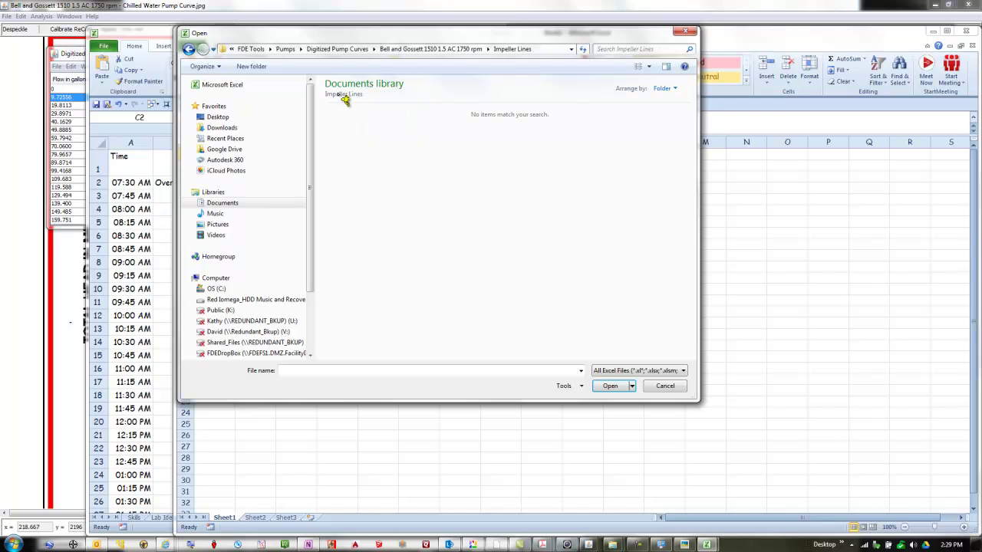
Step: Show All Files (*.*) and open 7.0.csv
click(681, 372)
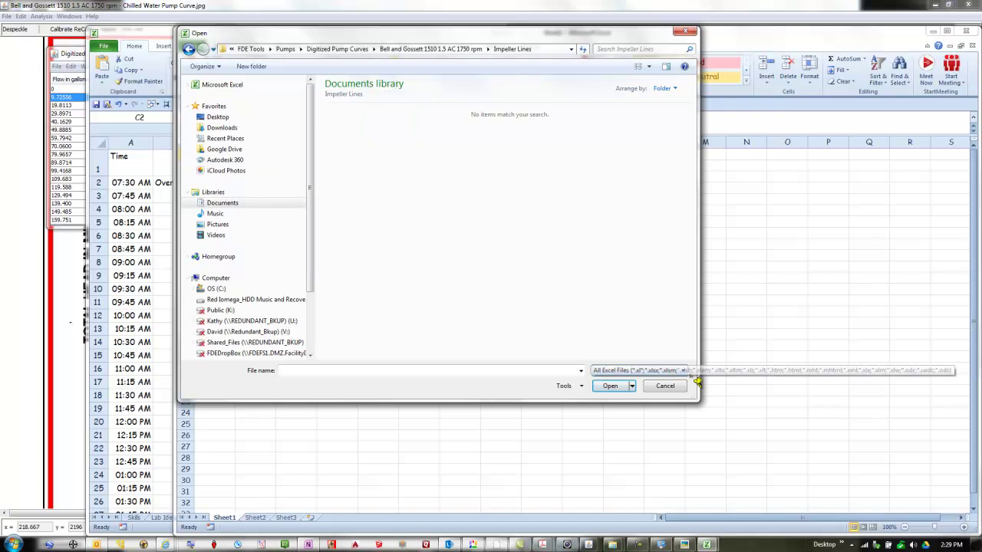
click(665, 381)
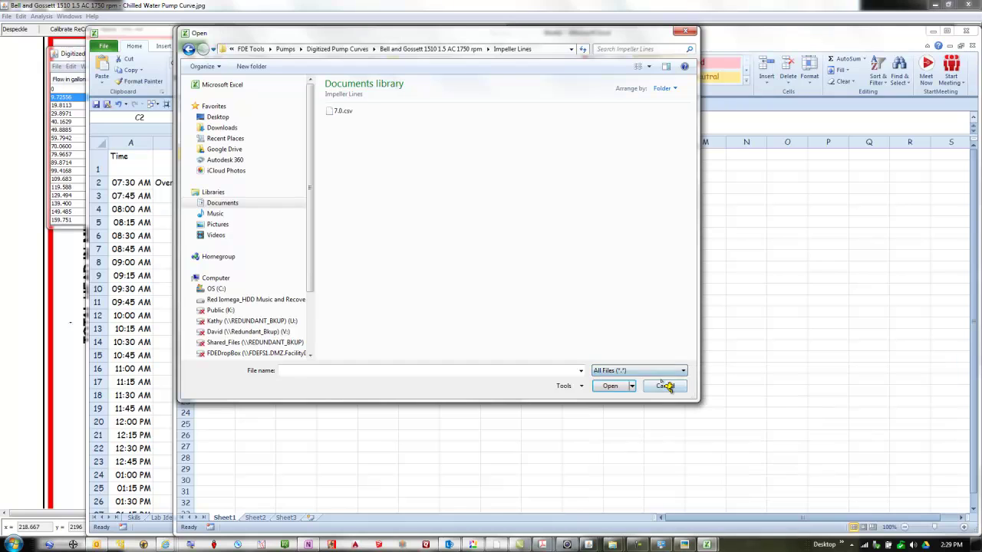
click(343, 112)
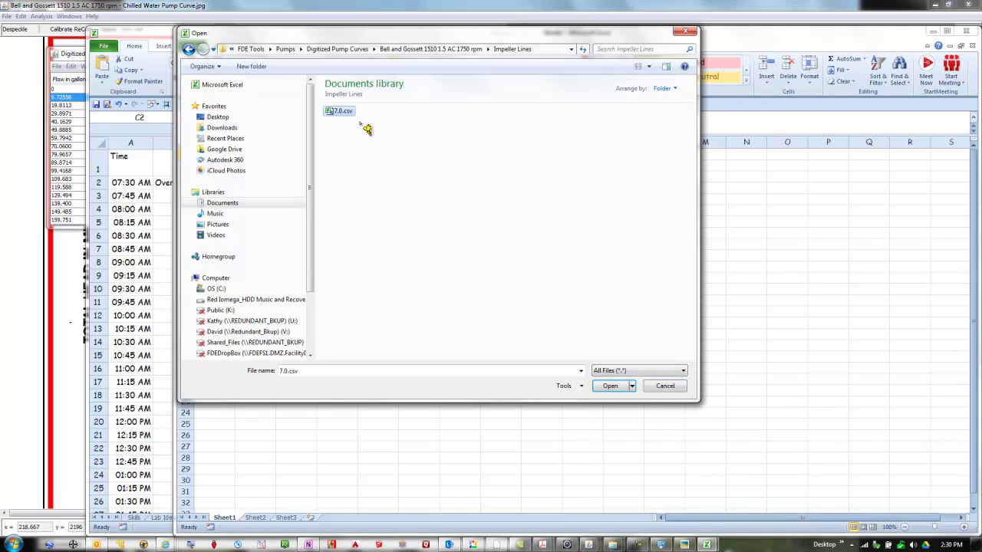
double_click(338, 114)
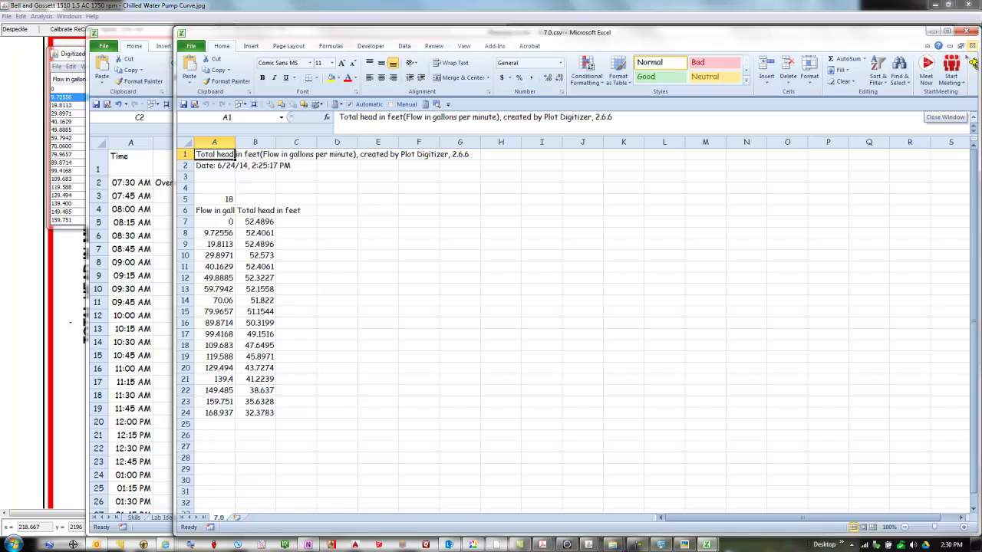
Step: In the Impeller Lines folder, paste a copy of 7.0.csv and rename it 7.0.txt, accepting the extension change
click(614, 545)
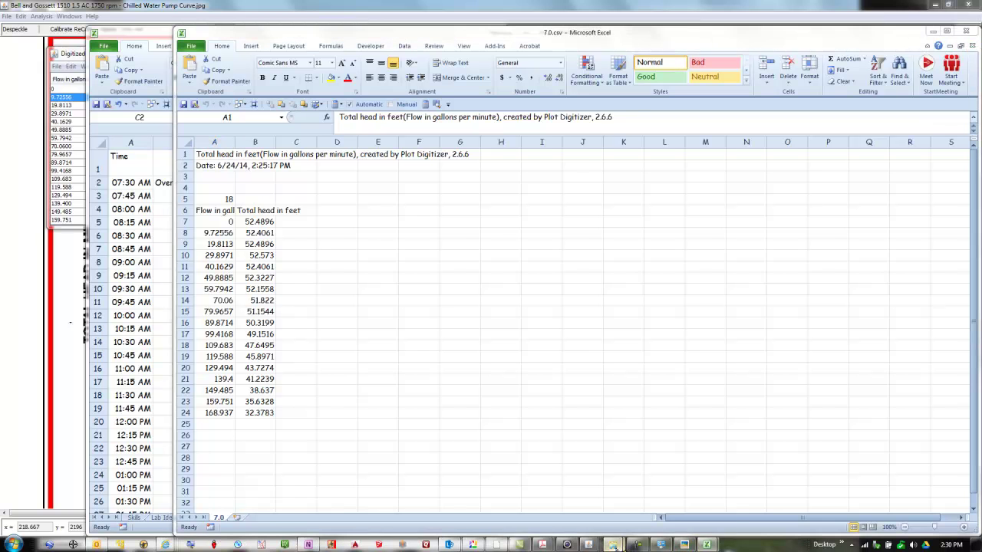
click(537, 495)
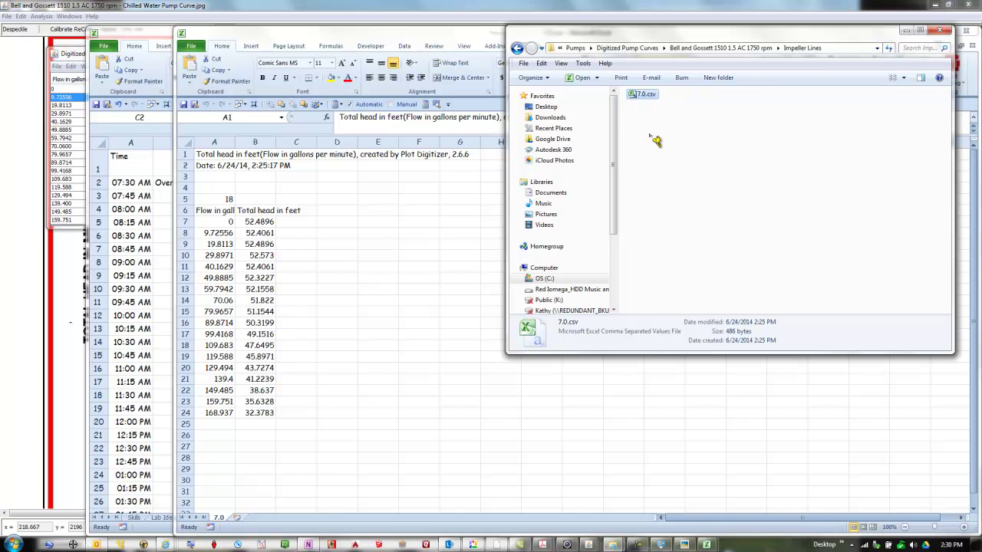
key(ctrl+v)
click(661, 94)
drag(646, 94, 693, 94)
text(.txt)
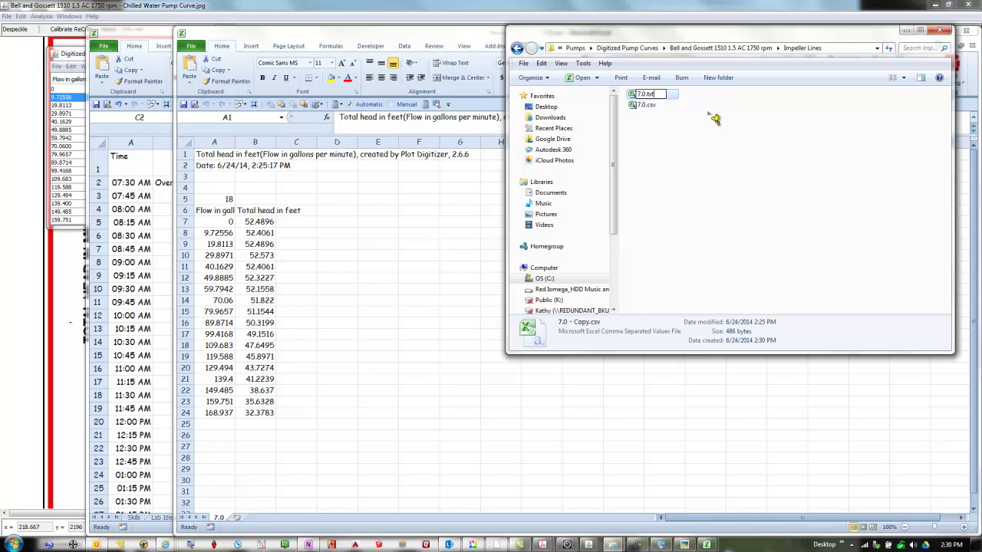
key(Return)
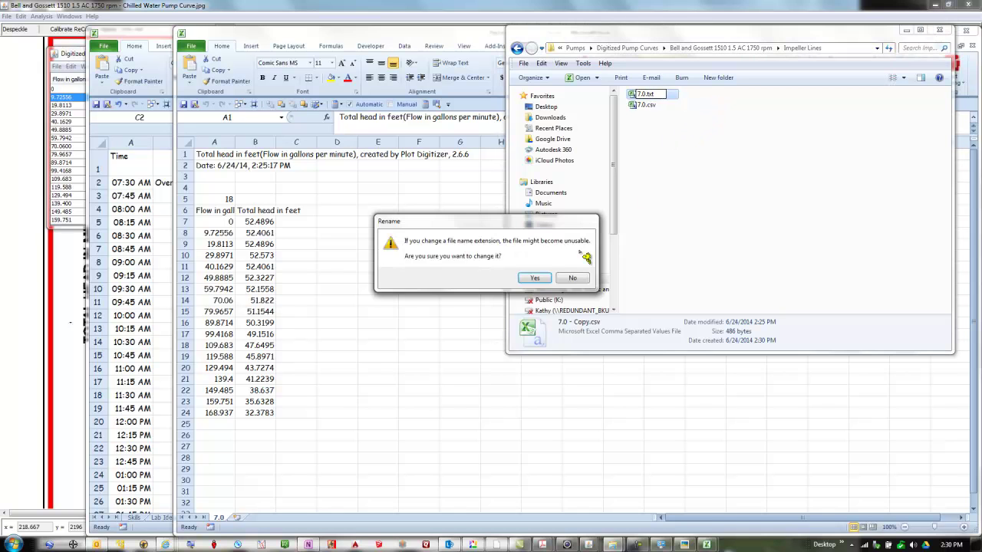
click(535, 278)
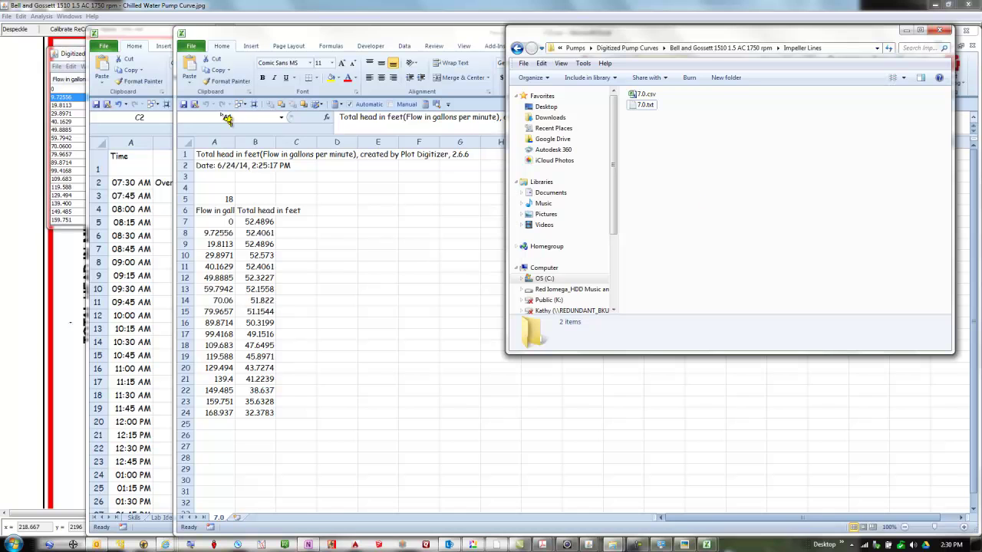
click(456, 35)
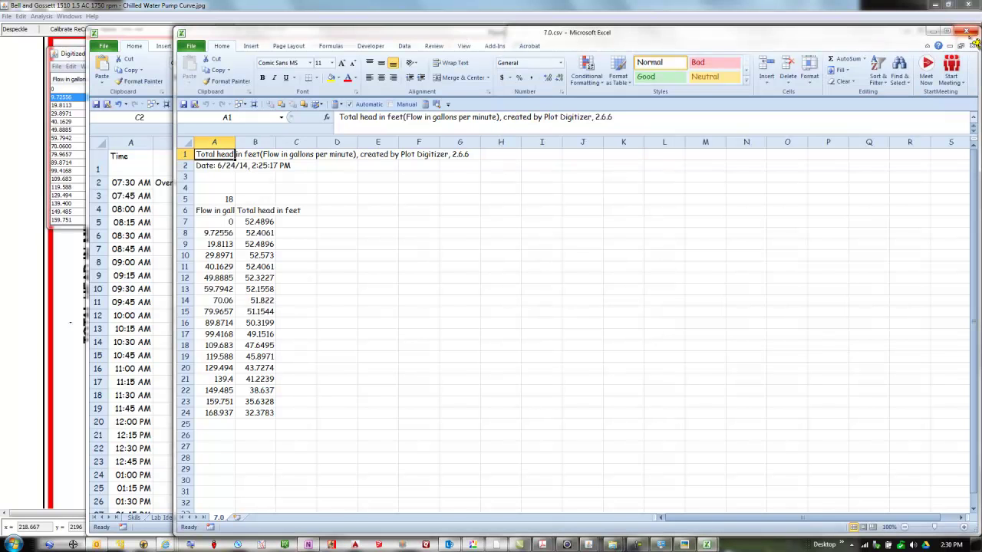
Step: Close the 7.0.csv window and open 7.0.txt from Planning v1.xlsx to launch the Text Import Wizard
click(967, 32)
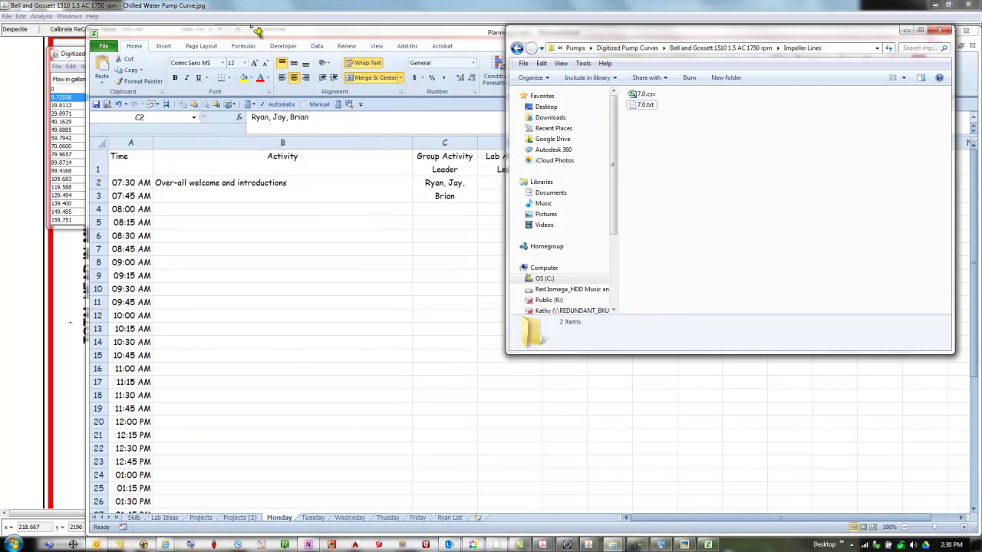
click(106, 50)
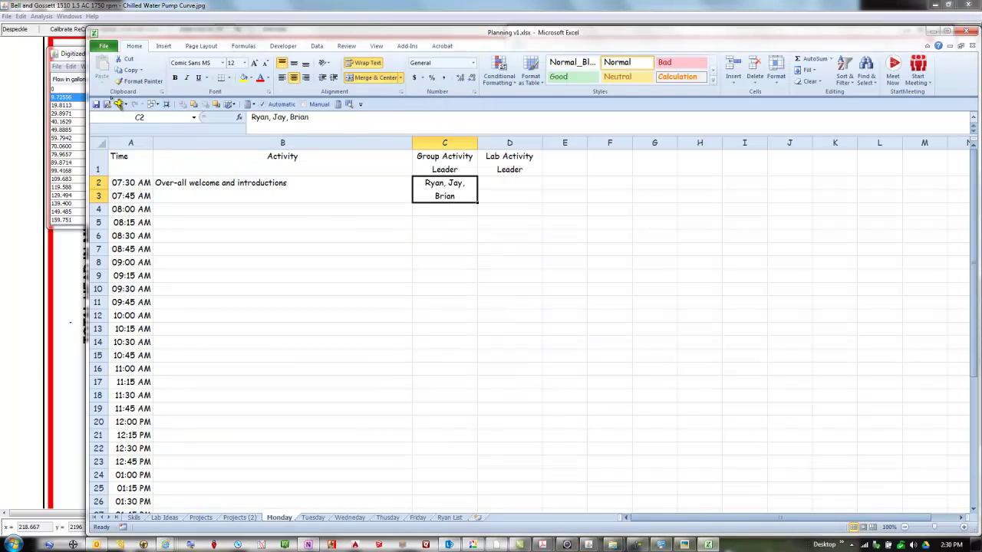
click(107, 47)
click(117, 105)
click(252, 121)
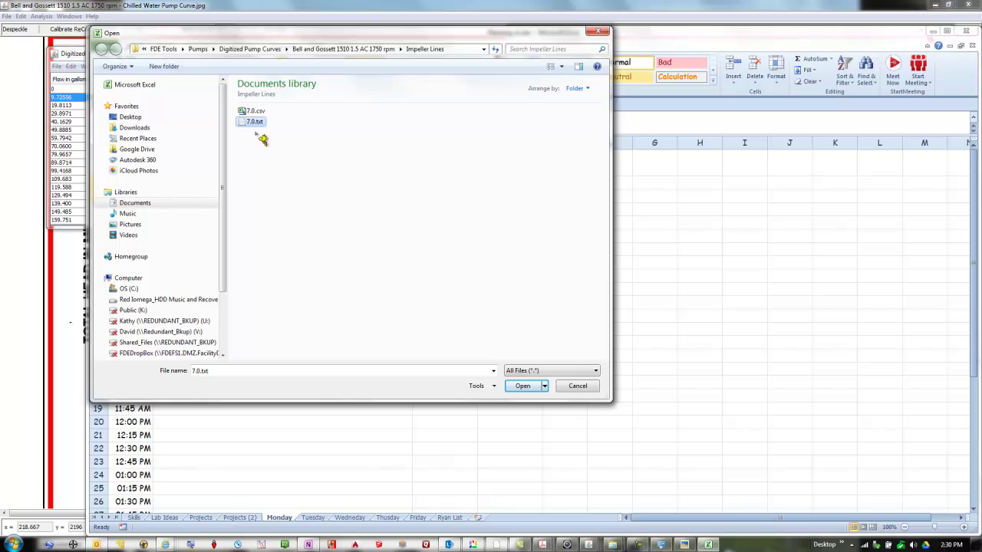
click(528, 388)
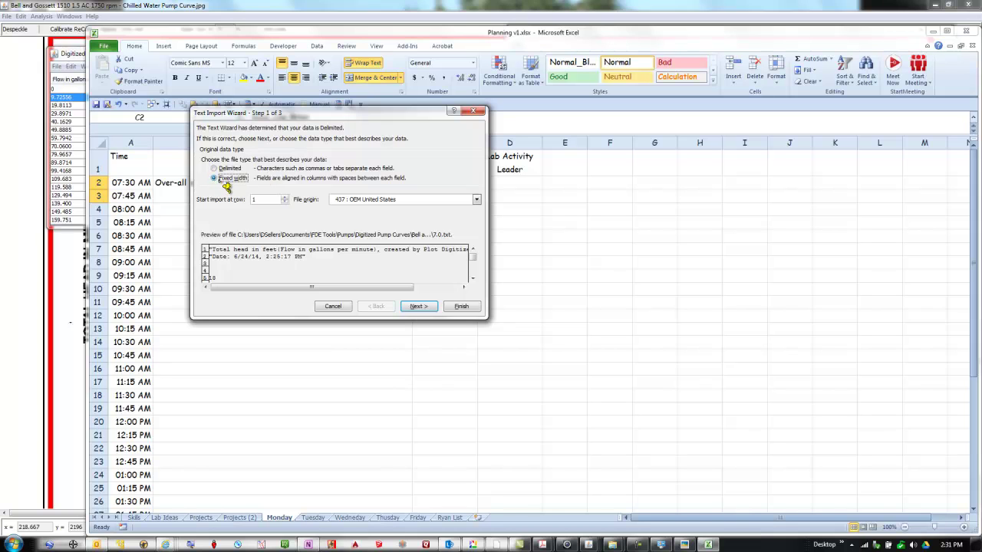
Step: Import 7.0.txt as Delimited data split on commas, finishing the Text Import Wizard
click(421, 308)
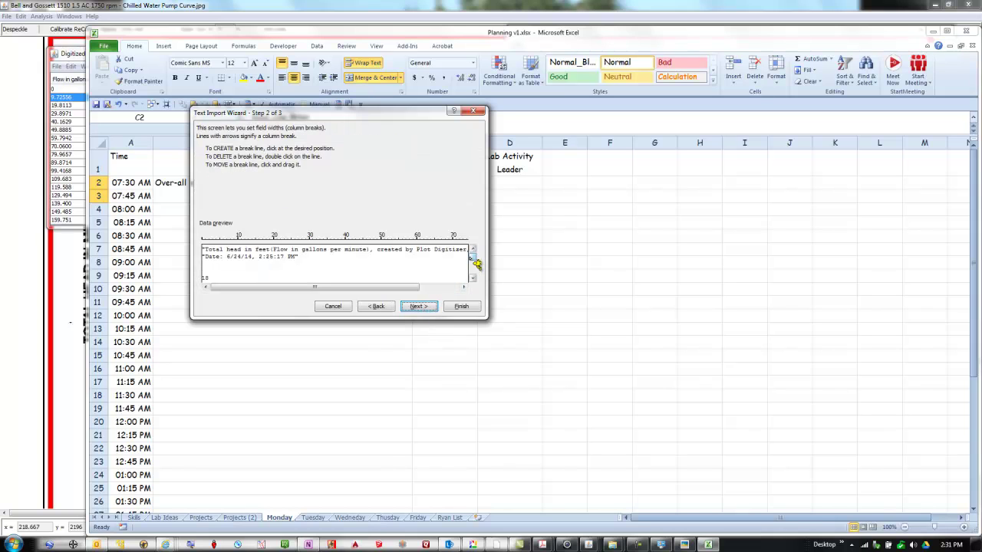
drag(476, 264, 476, 280)
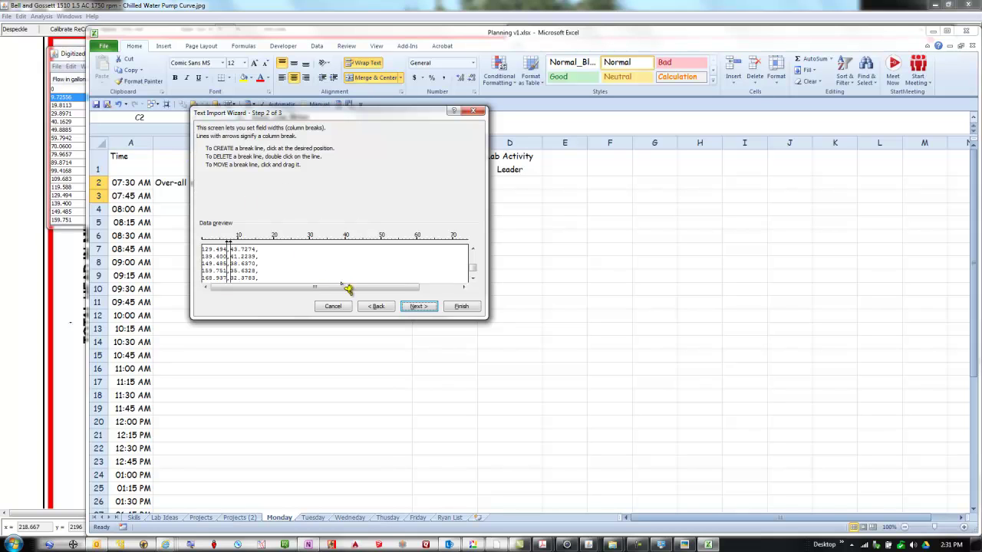
click(383, 311)
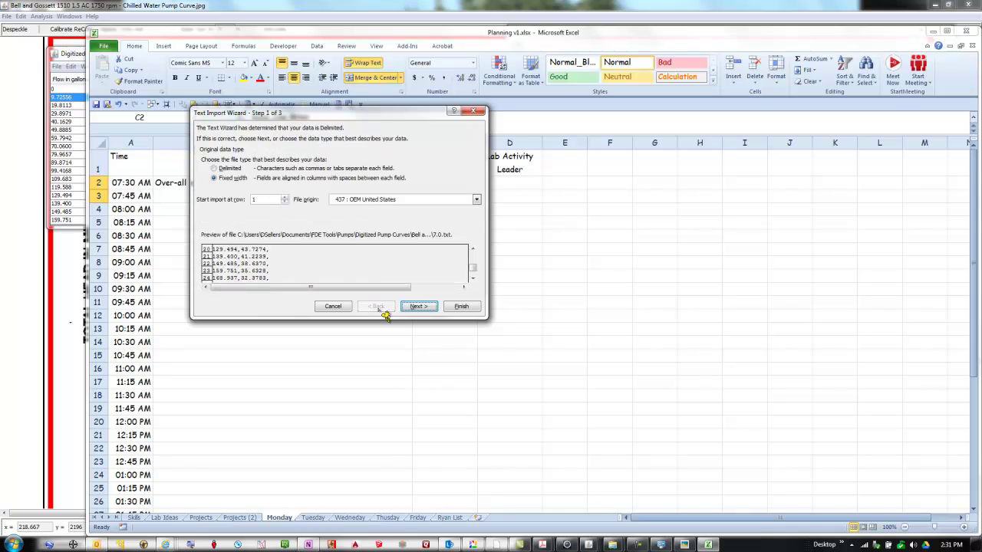
click(215, 168)
click(417, 307)
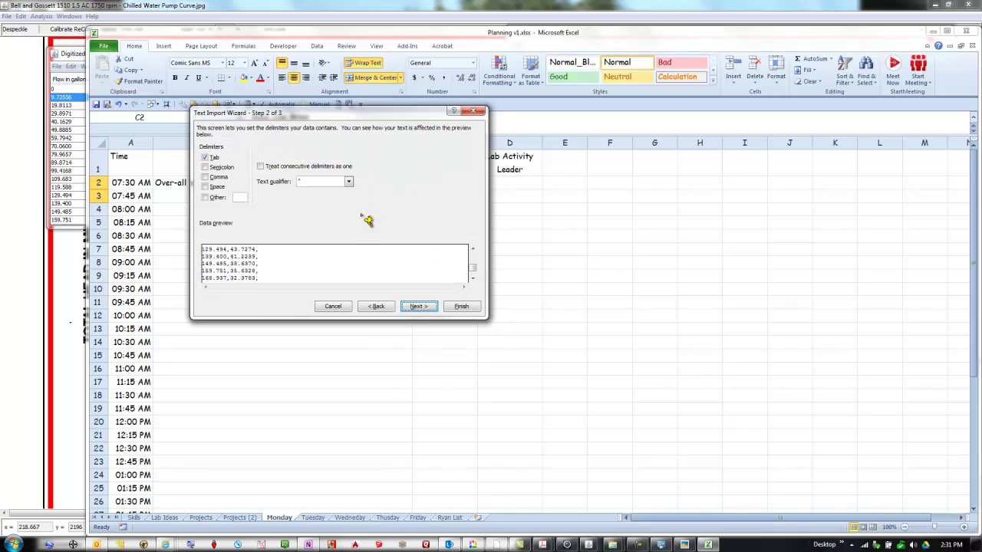
click(214, 178)
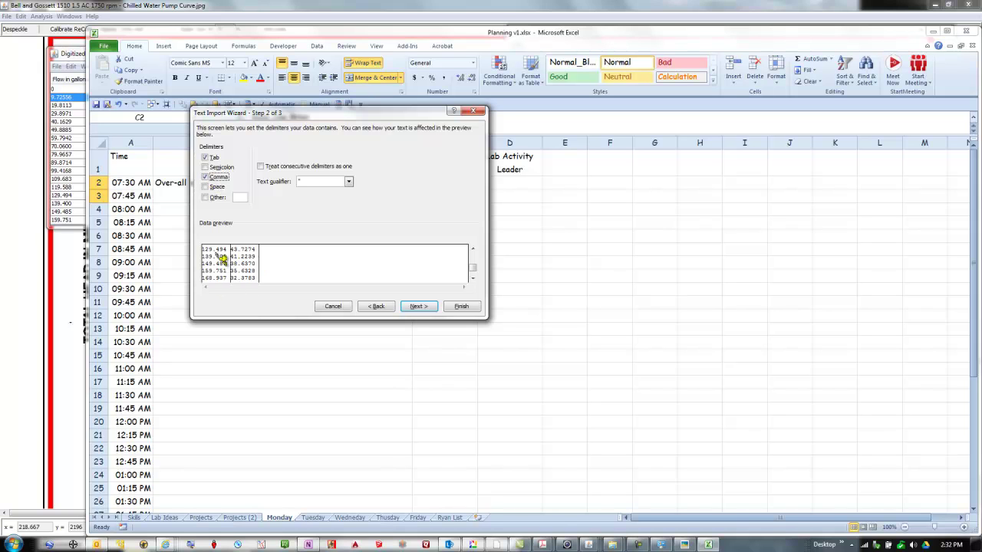
click(420, 307)
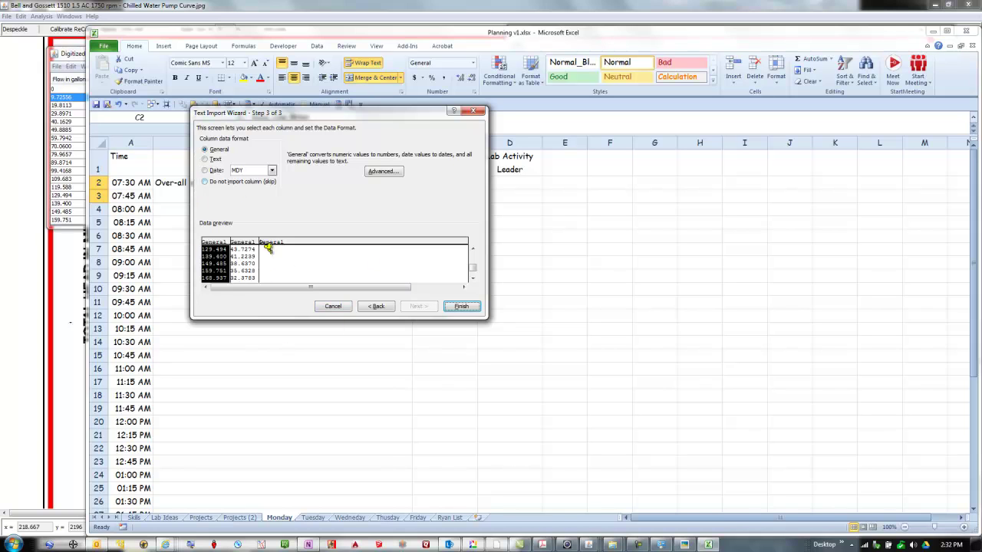
click(462, 307)
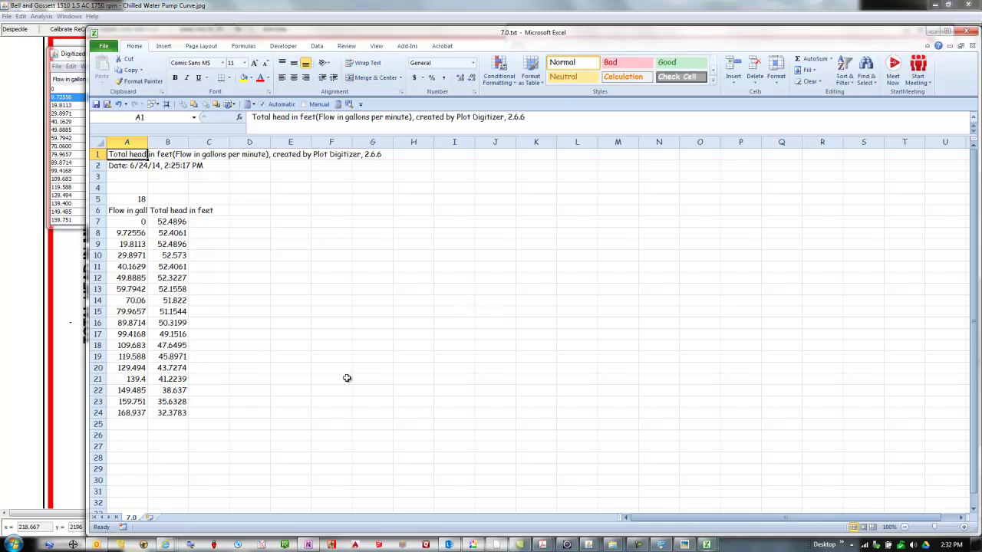
Step: Check the imported flow and head values in cells A7, B7, A8 and B8
click(132, 233)
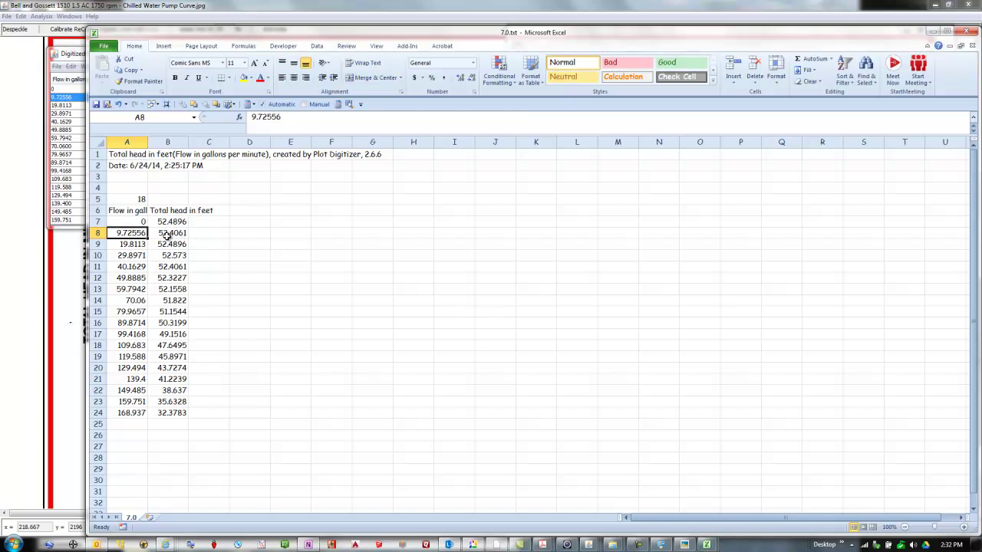
click(167, 235)
click(133, 223)
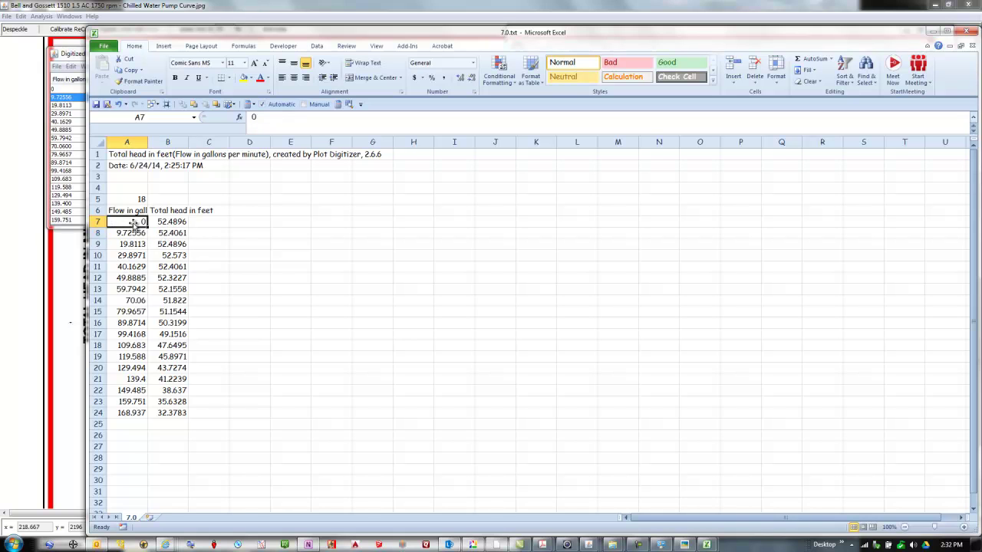
click(172, 222)
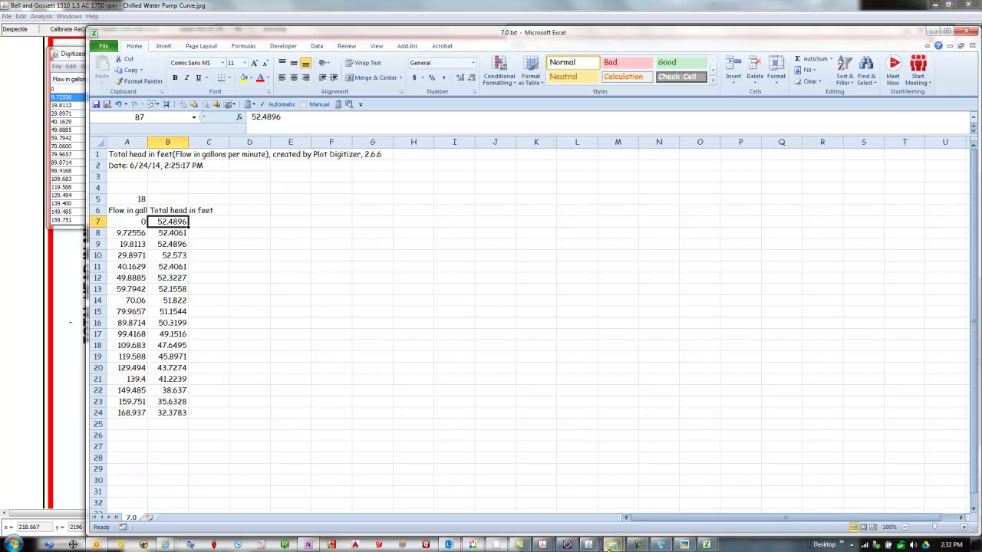
Step: Open 7.0.txt in Notepad from the Impeller Lines folder and compare it with the spreadsheet values
mouse_move(611, 545)
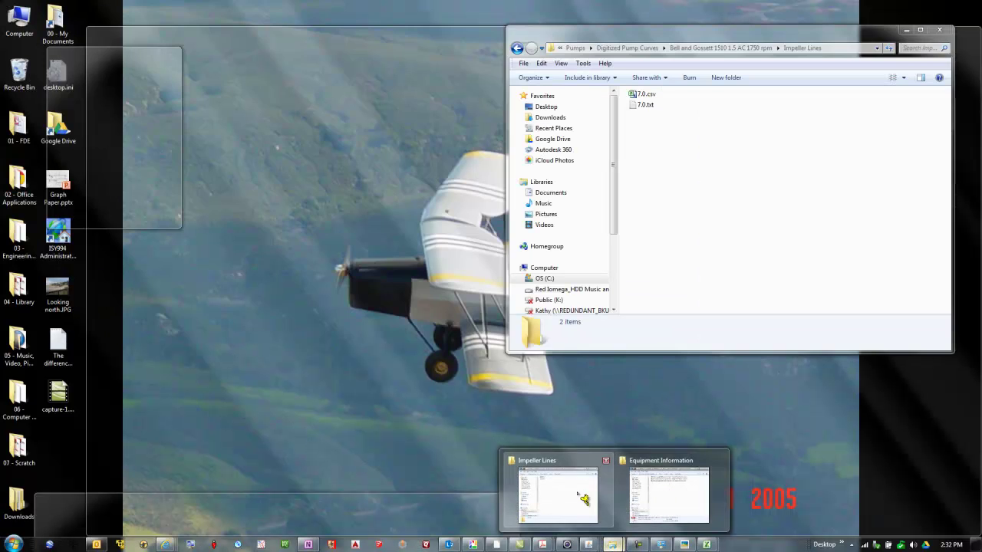
click(583, 498)
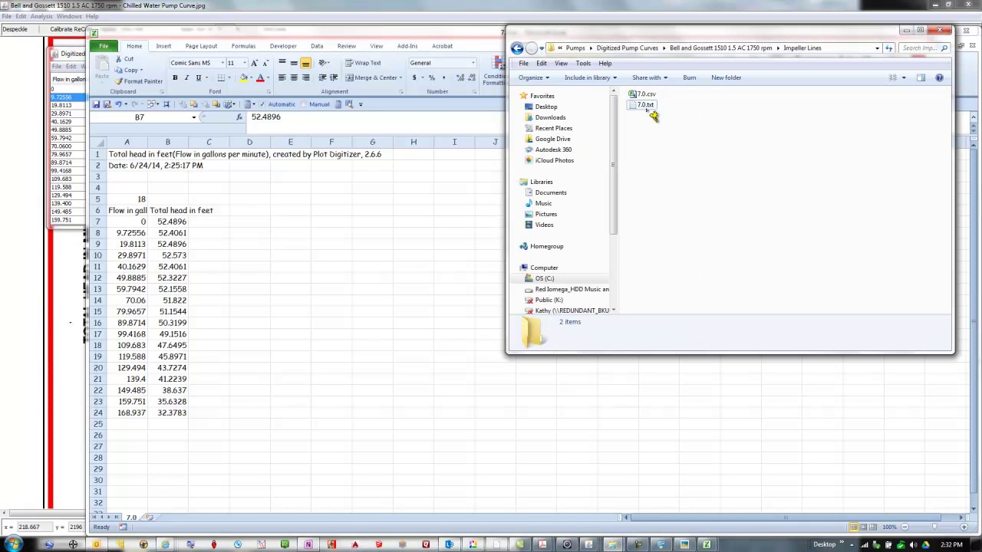
double_click(651, 112)
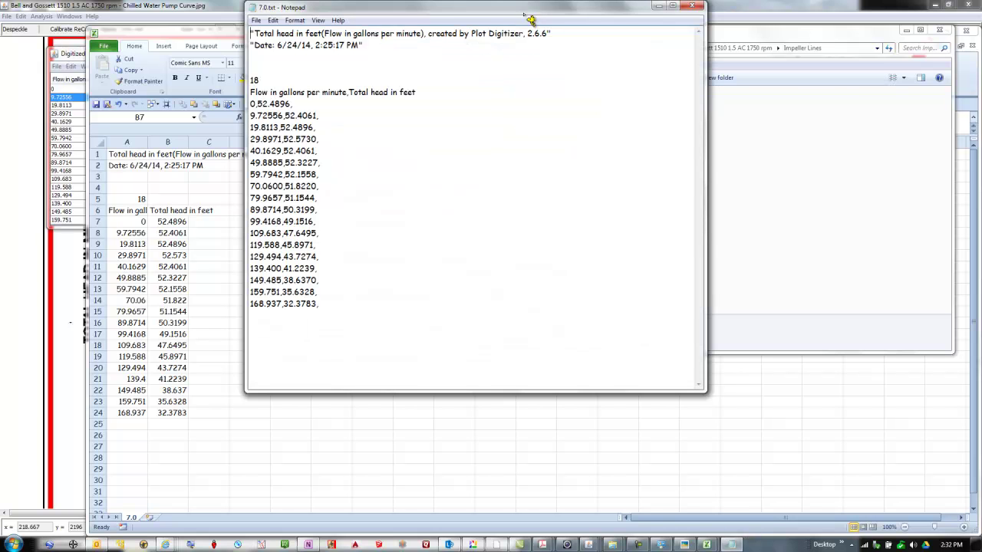
drag(530, 21, 531, 133)
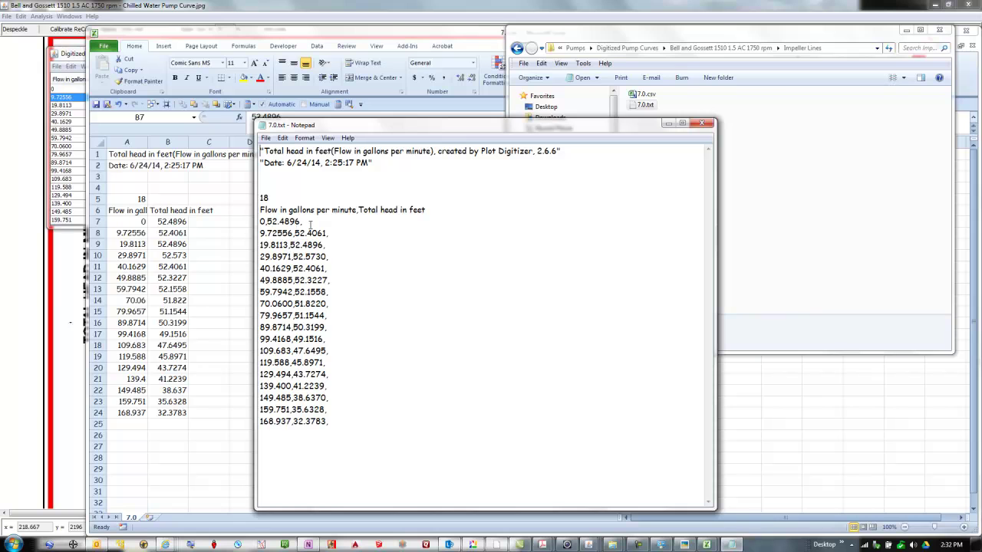
click(132, 222)
click(132, 223)
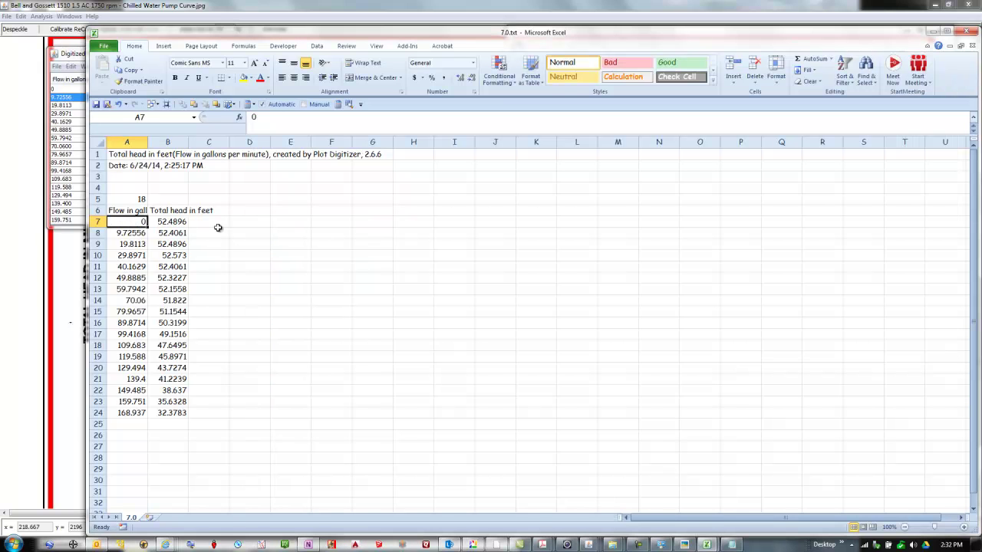
click(730, 546)
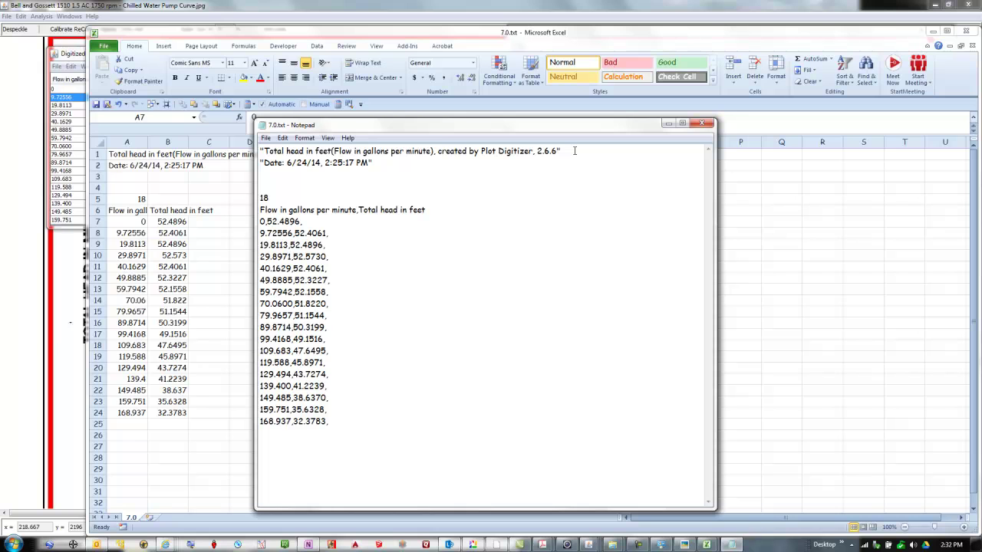
click(124, 156)
click(123, 154)
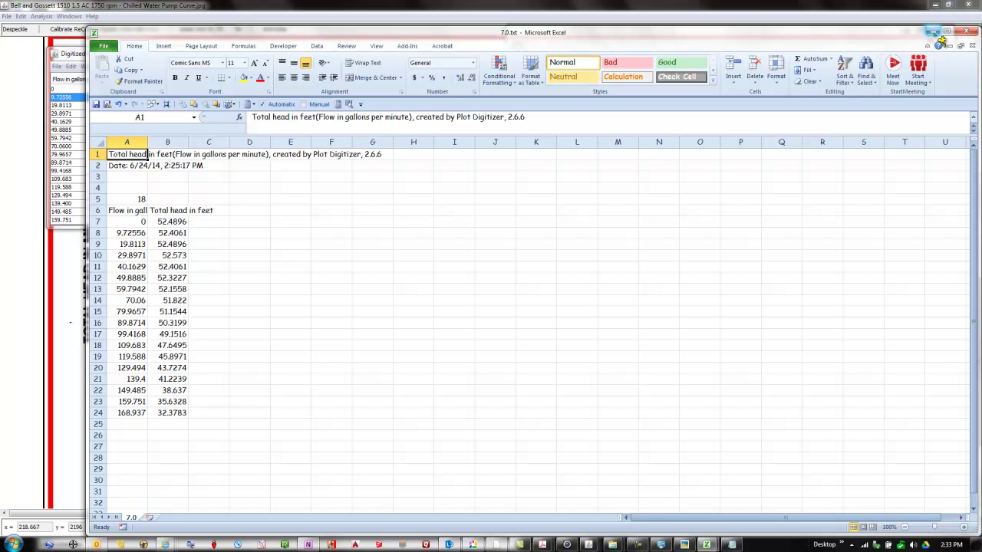
Step: Minimize Excel and close Notepad to return to the pump curve chart in Plot Digitizer
click(934, 34)
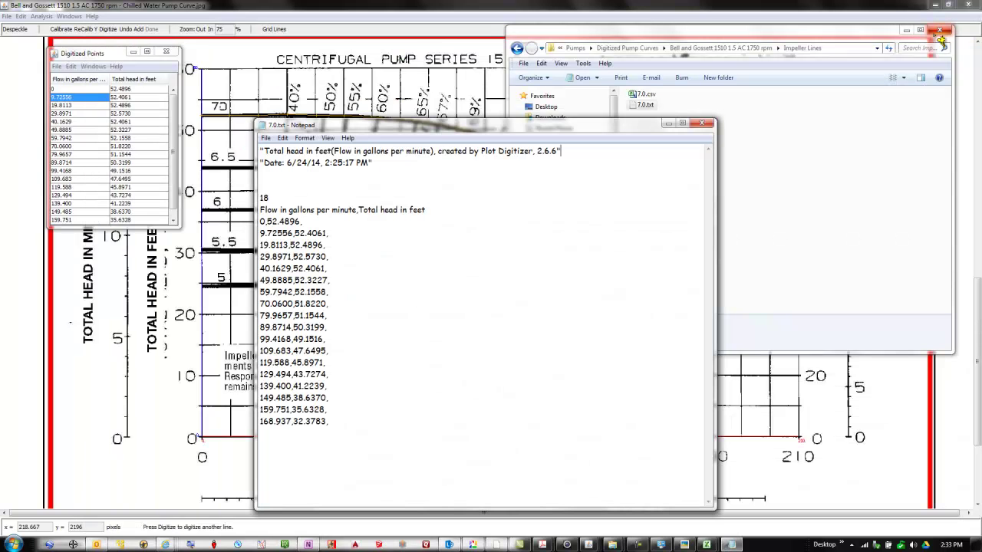
click(702, 123)
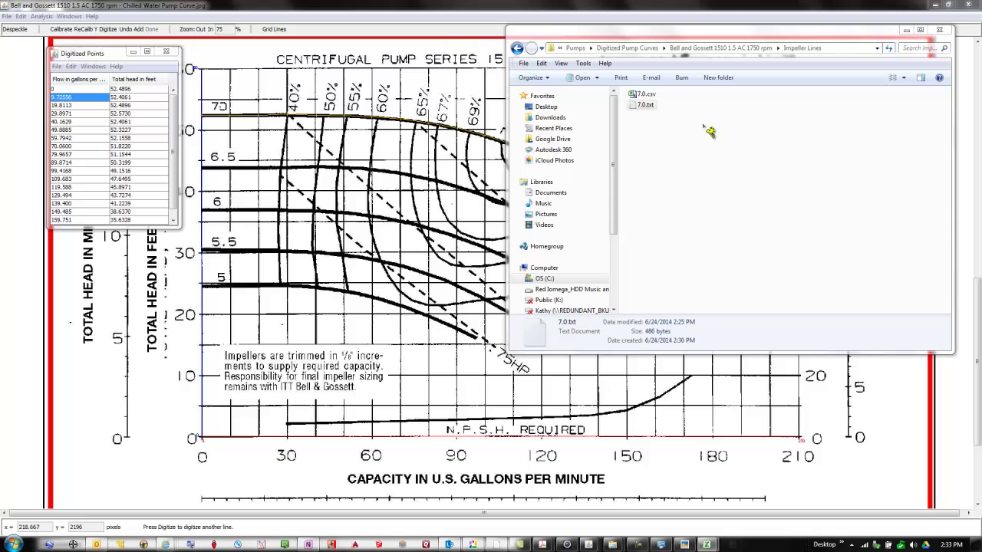
click(98, 500)
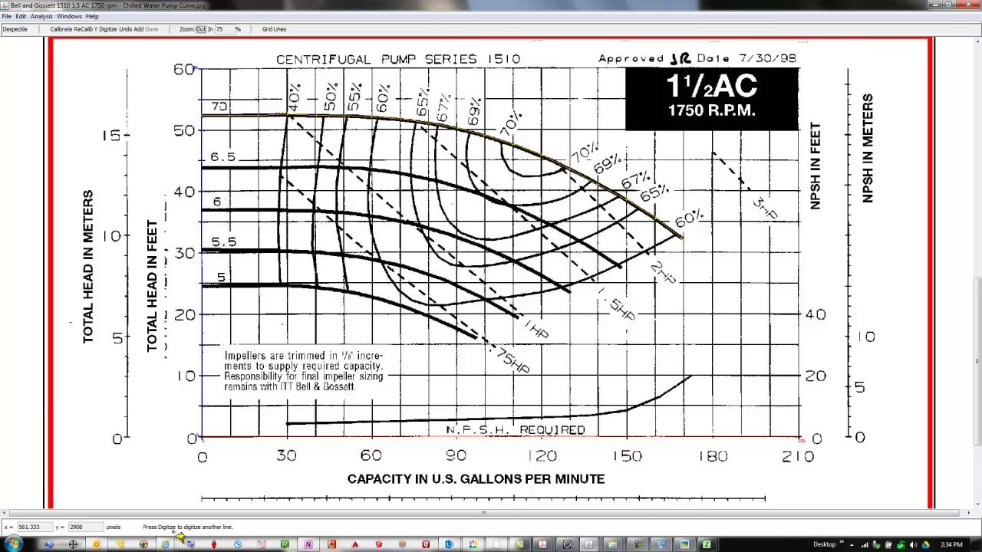
Step: Digitize a new six-point line along the top of the 70% efficiency loop and review its points
click(115, 32)
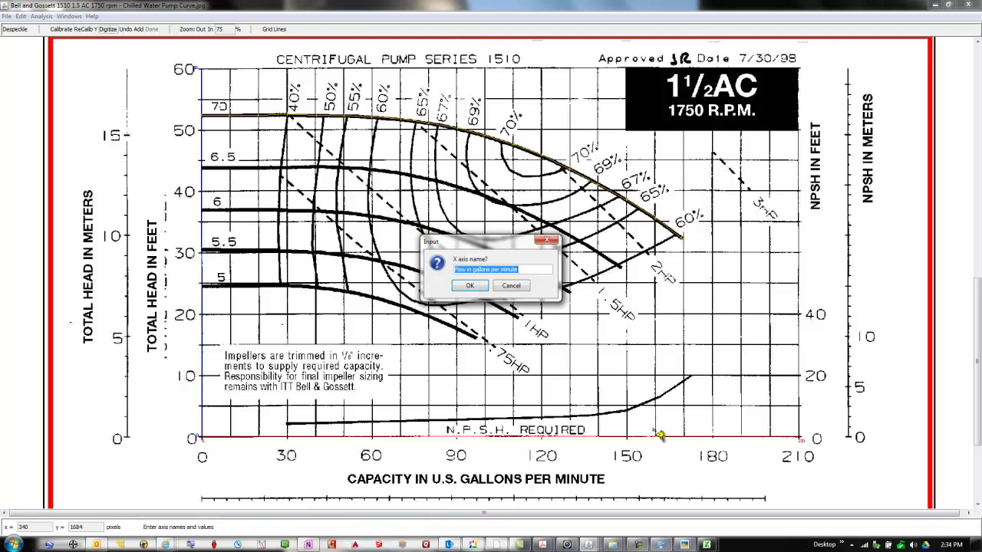
click(476, 290)
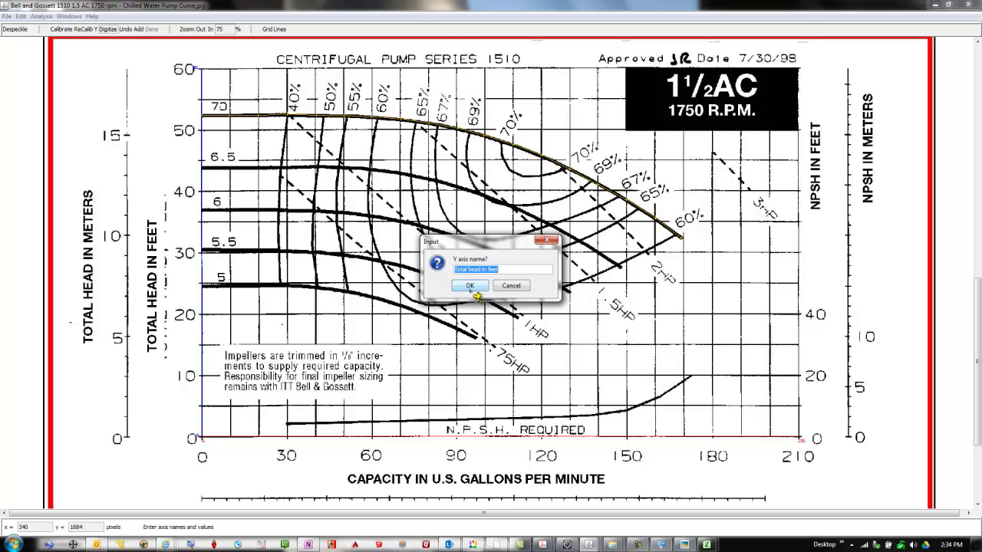
click(470, 287)
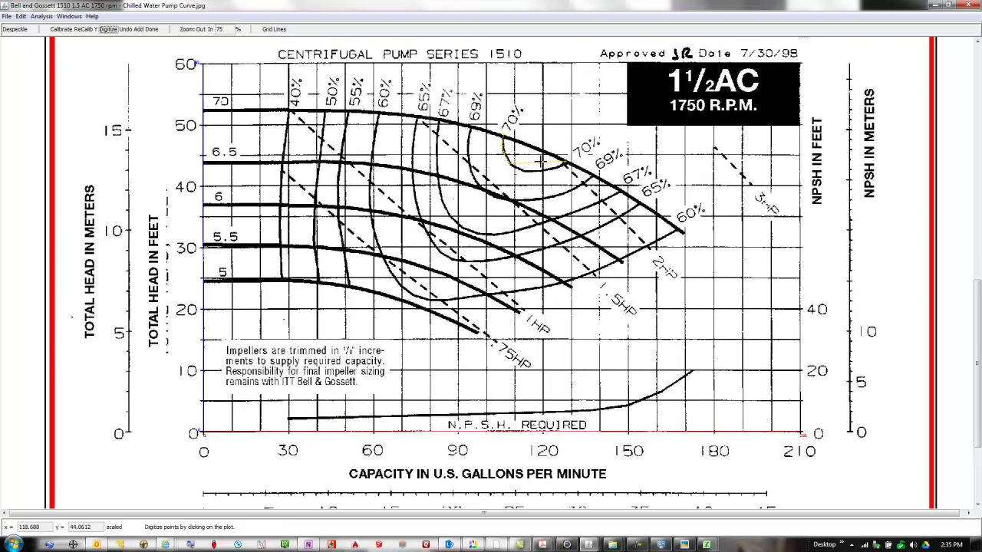
scroll(541, 162, up, 1)
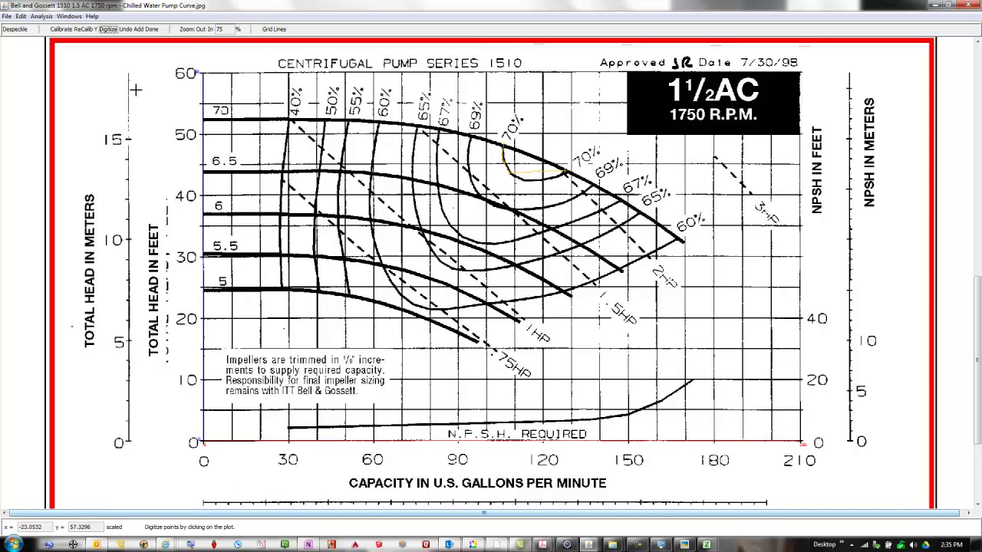
click(151, 29)
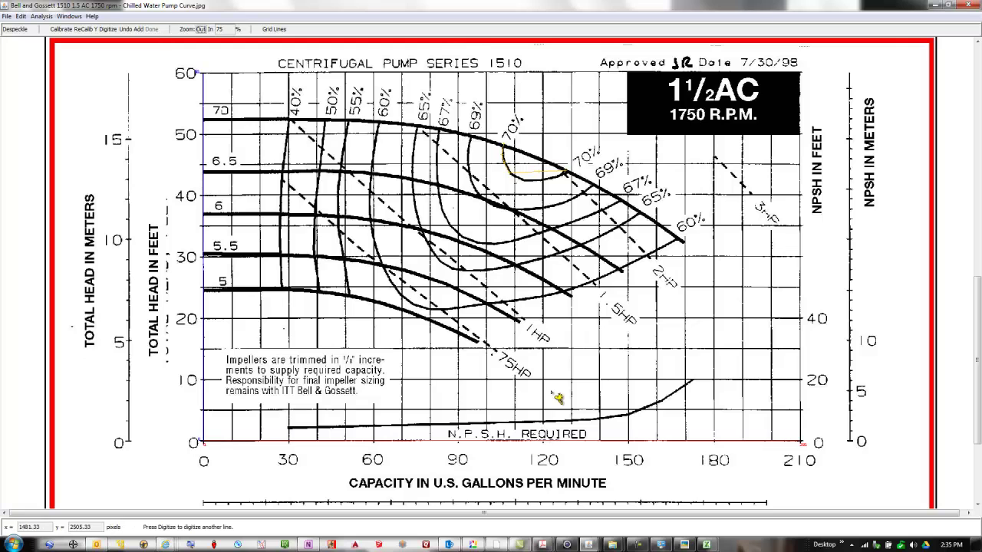
click(588, 544)
click(693, 506)
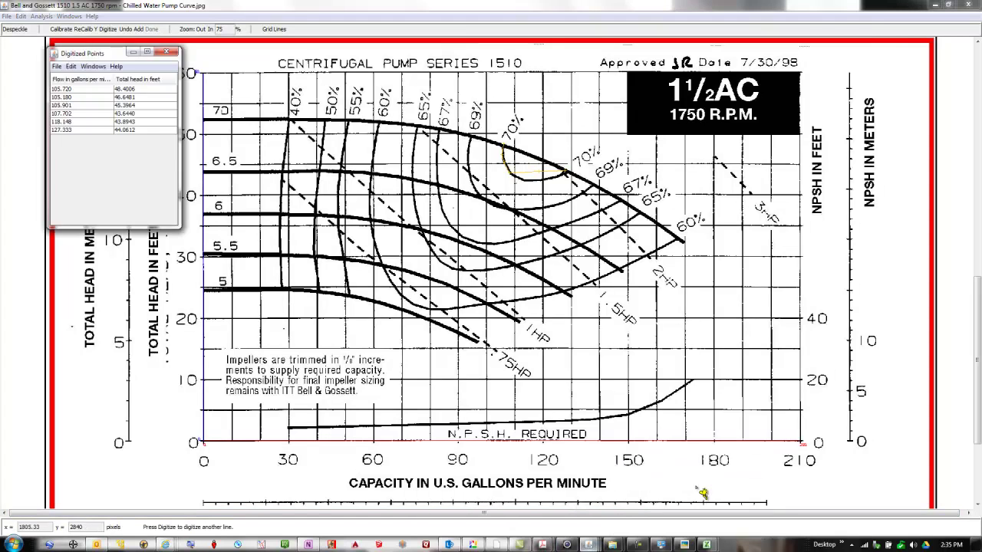
click(175, 53)
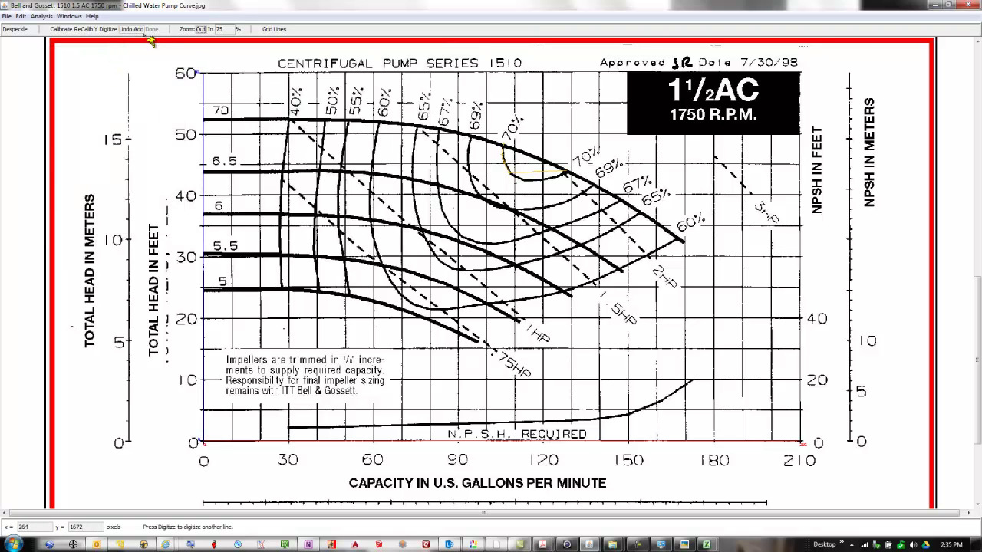
Step: Retrace the 70% efficiency loop as a nine-point line (105.180–127.333 gpm) and show the point list
click(108, 33)
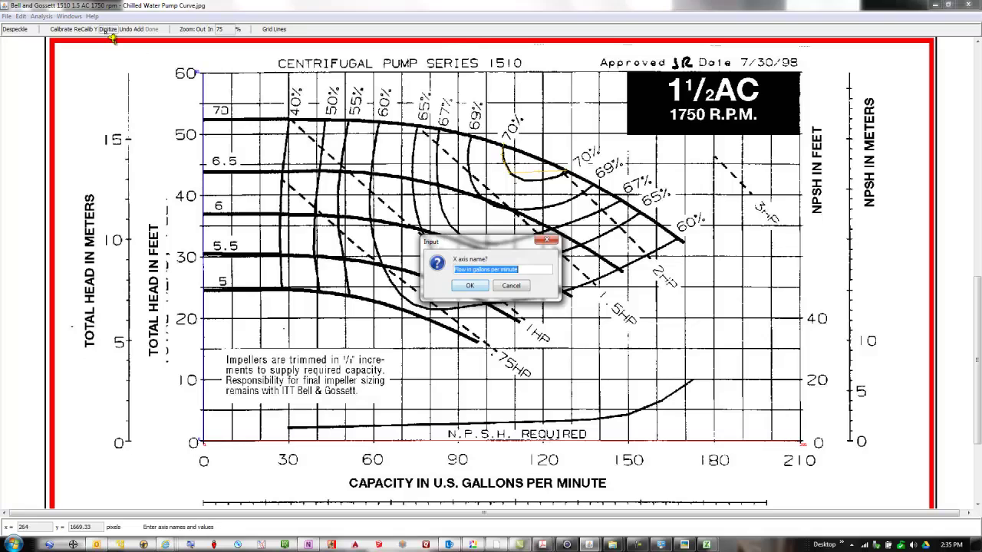
click(468, 288)
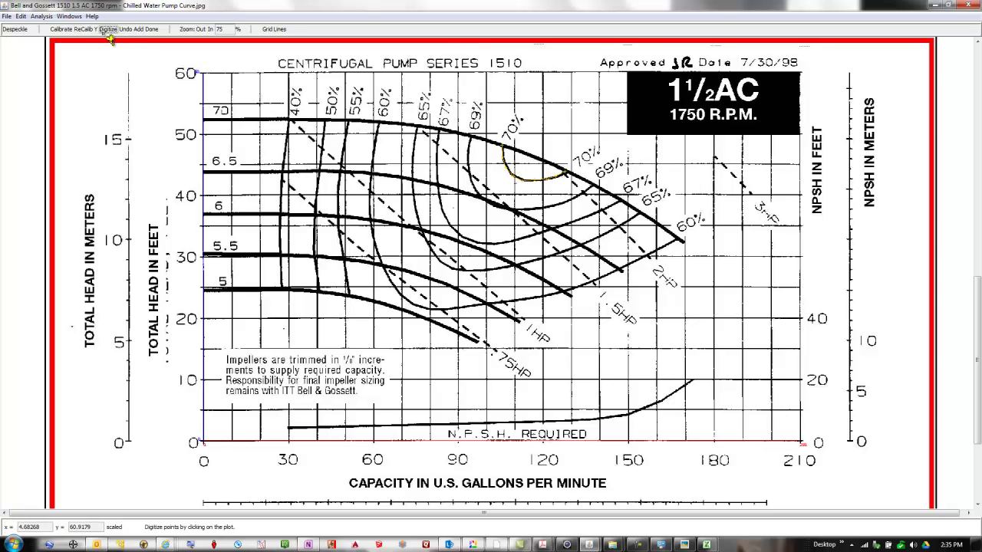
click(152, 30)
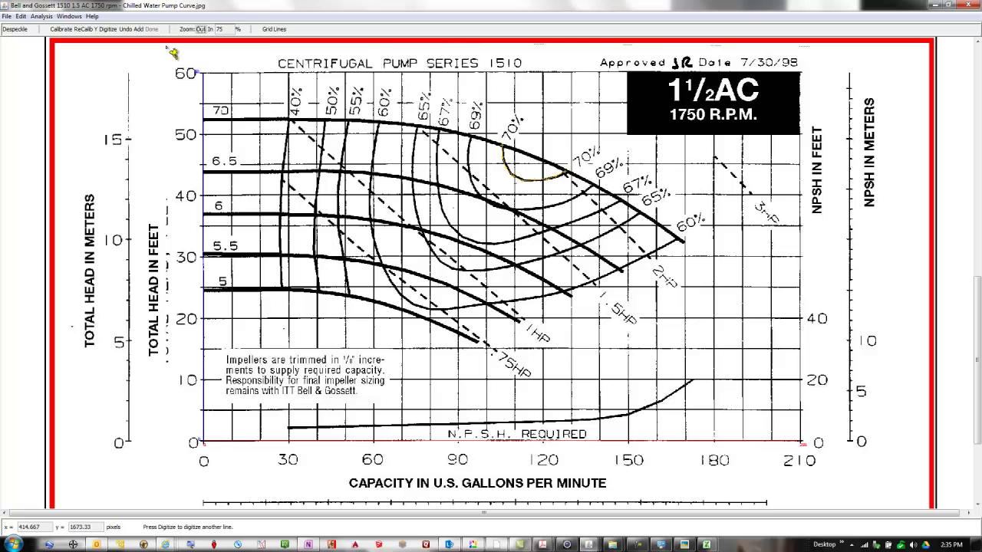
mouse_move(588, 545)
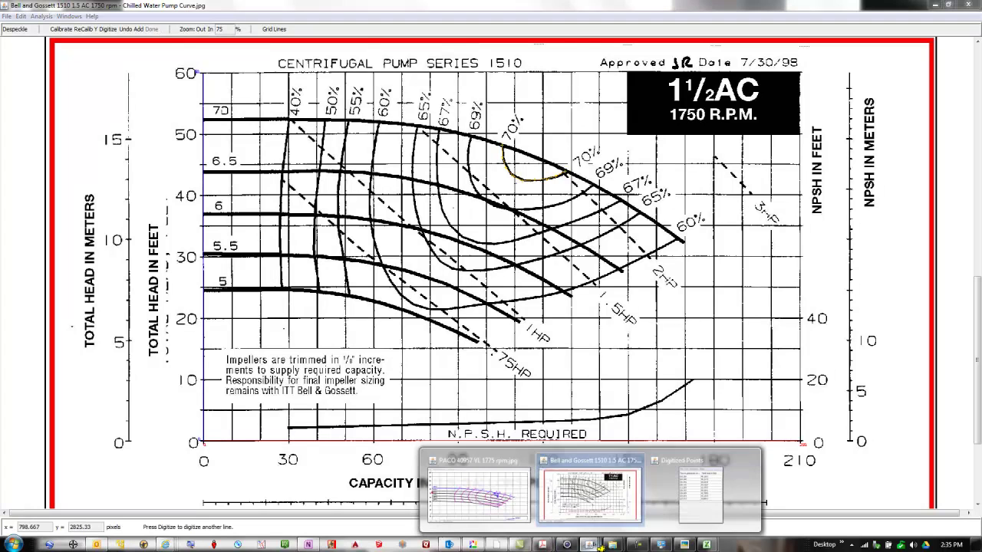
click(711, 502)
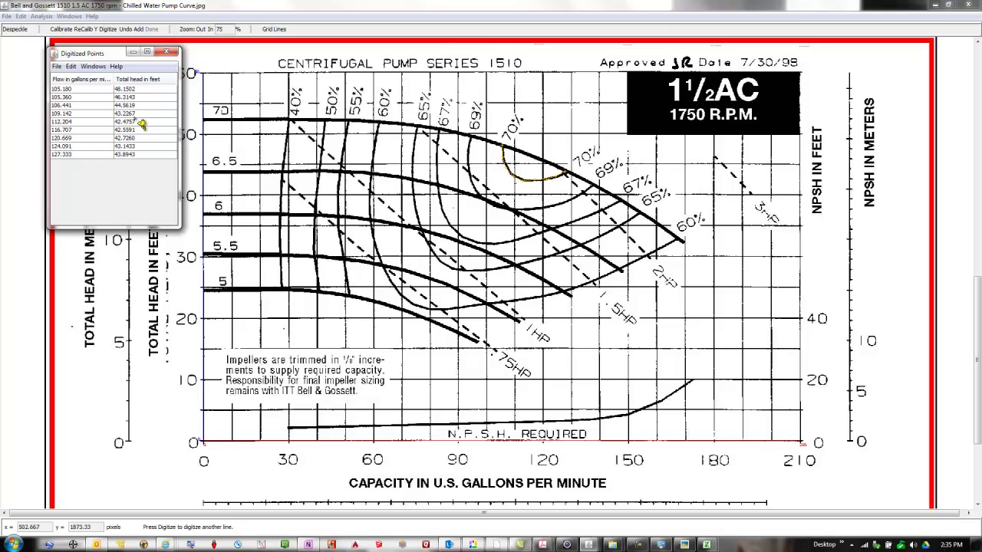
Step: Save the nine 70% efficiency points as '70' in the Efficiency Lines folder, then close the points list
click(57, 67)
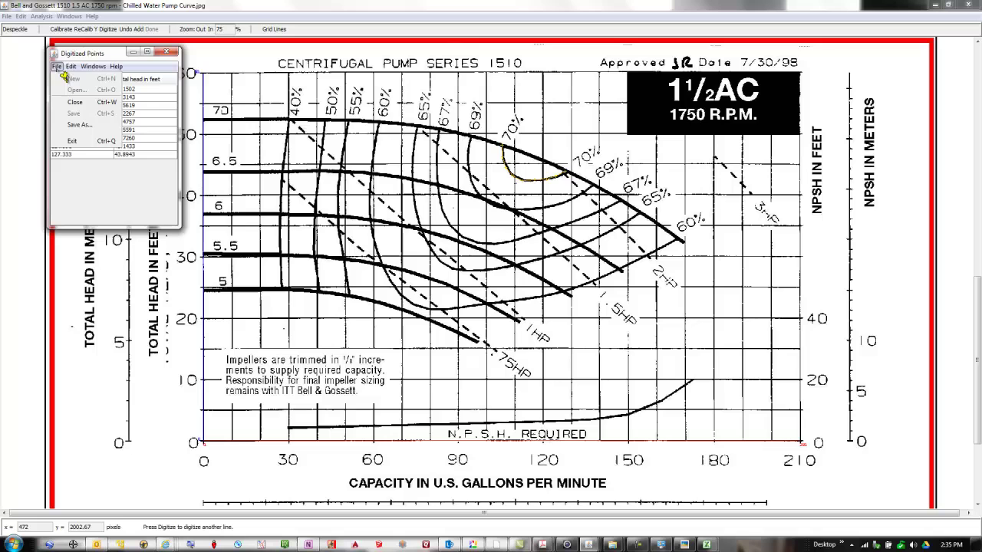
click(80, 125)
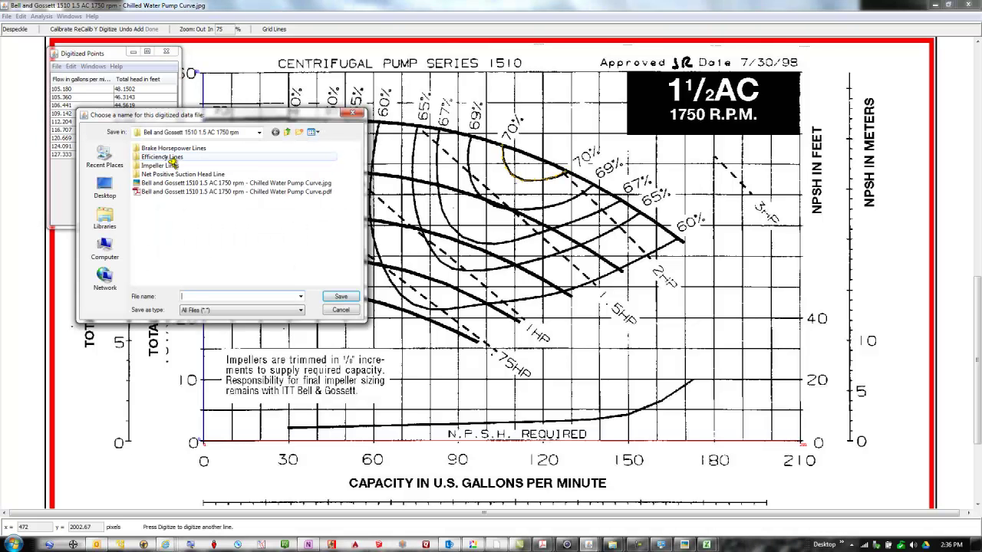
double_click(145, 160)
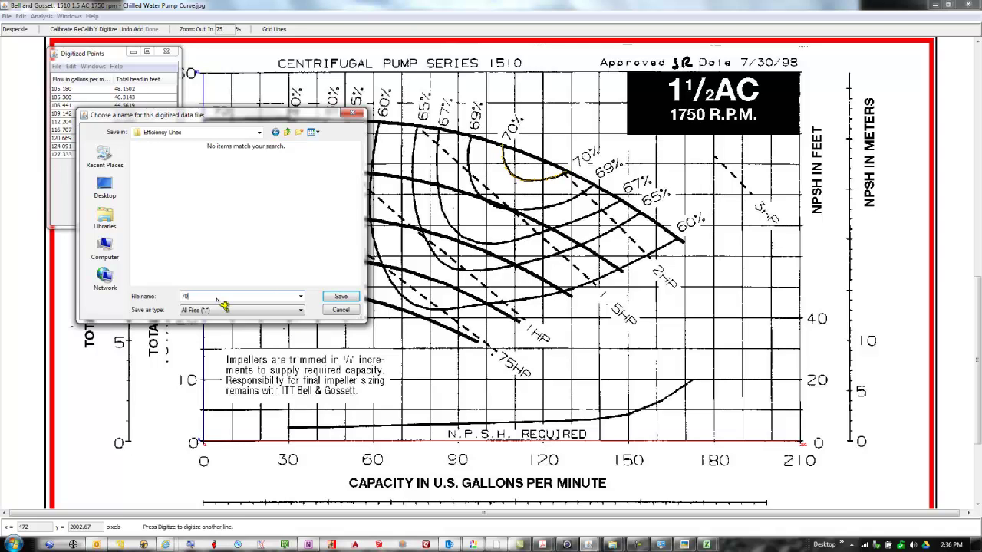
click(341, 297)
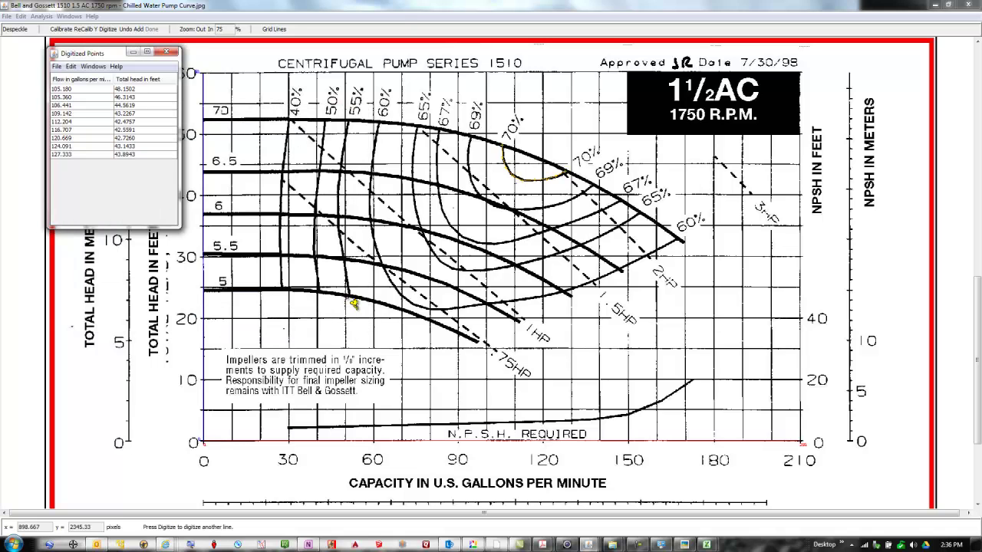
click(167, 51)
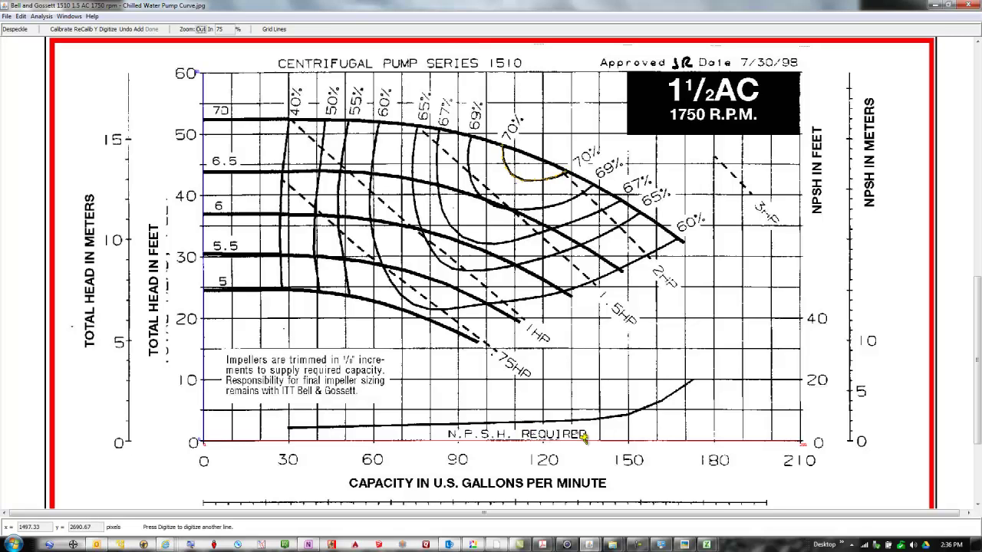
Step: Close the Bell & Gossett chart and bring up the PACO 40957 VL 1775 rpm chart at 75% zoom
click(6, 16)
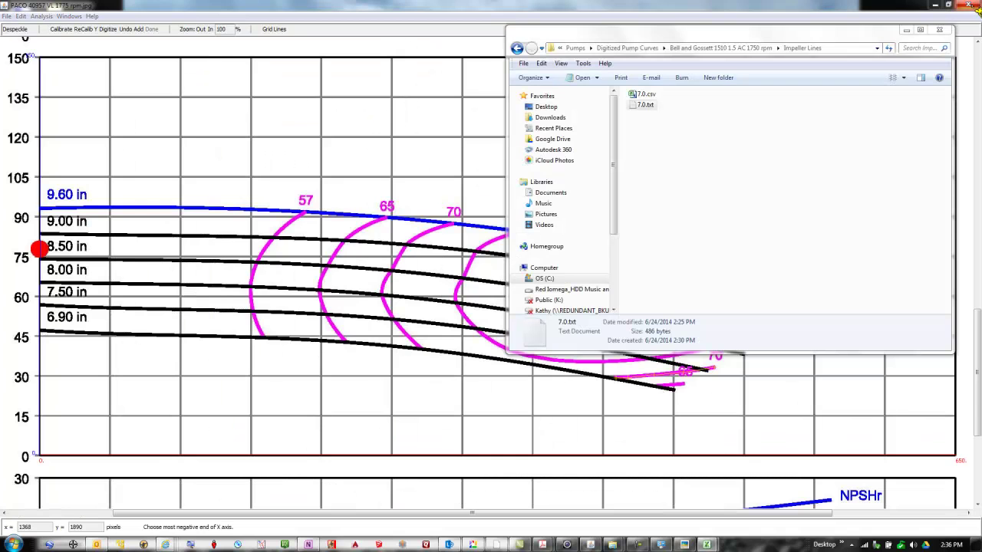
click(274, 440)
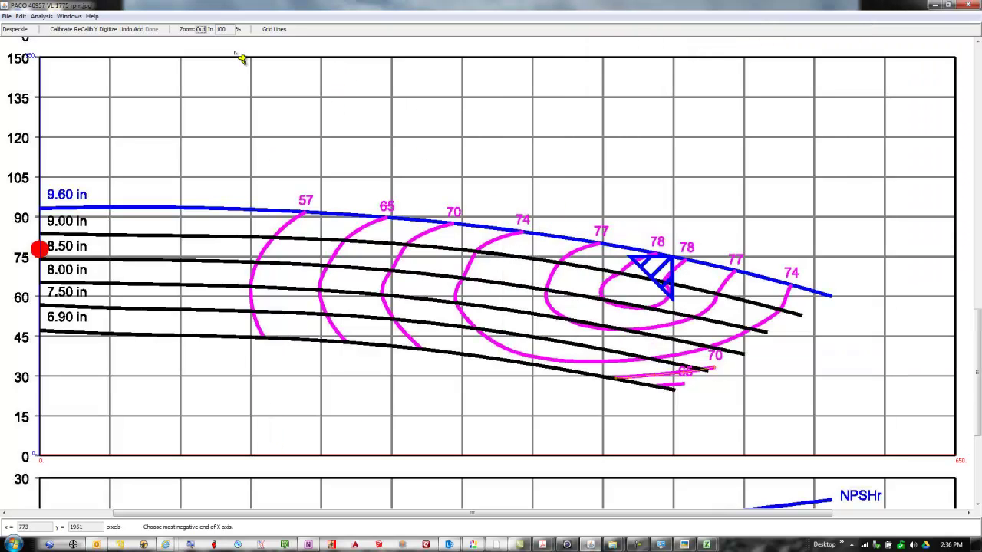
click(202, 29)
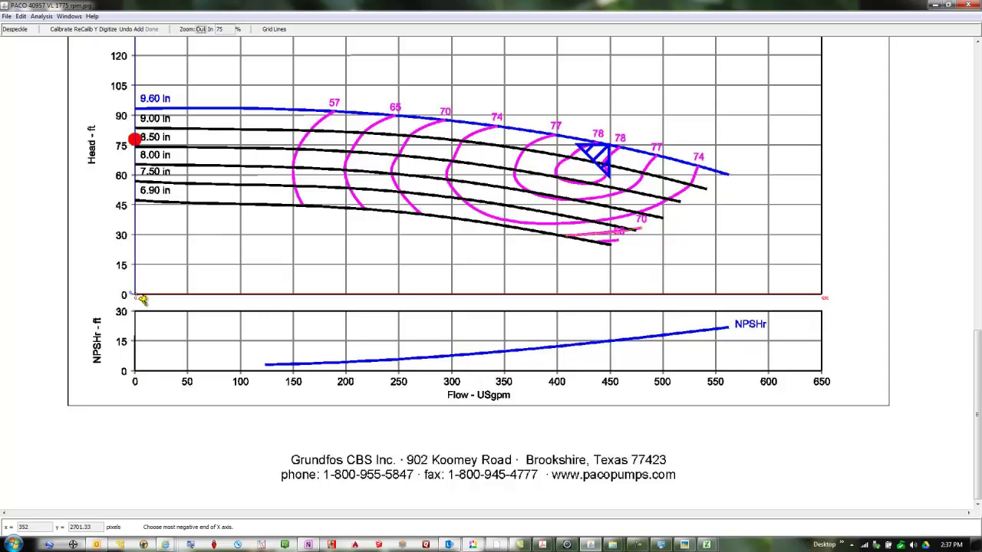
scroll(159, 201, up, 4)
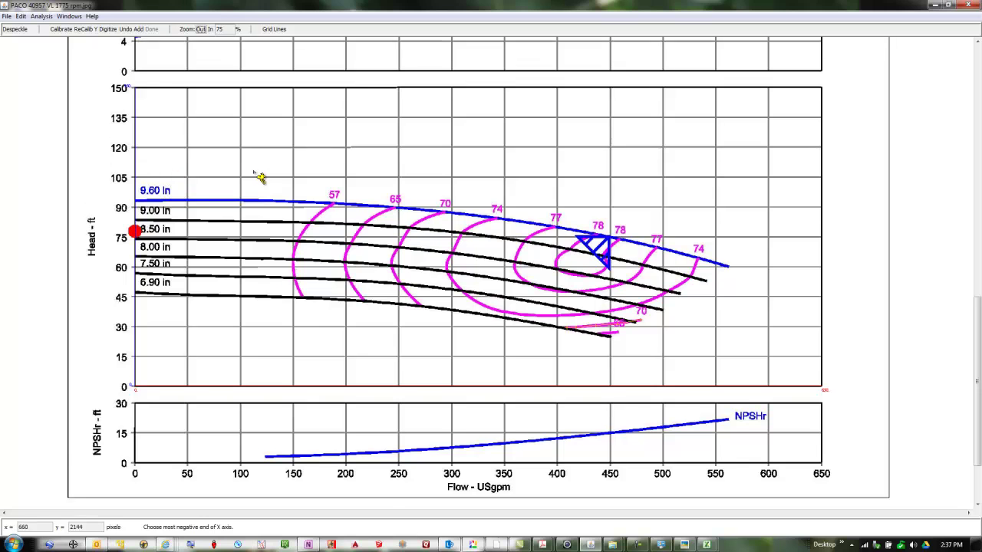
scroll(265, 175, down, 3)
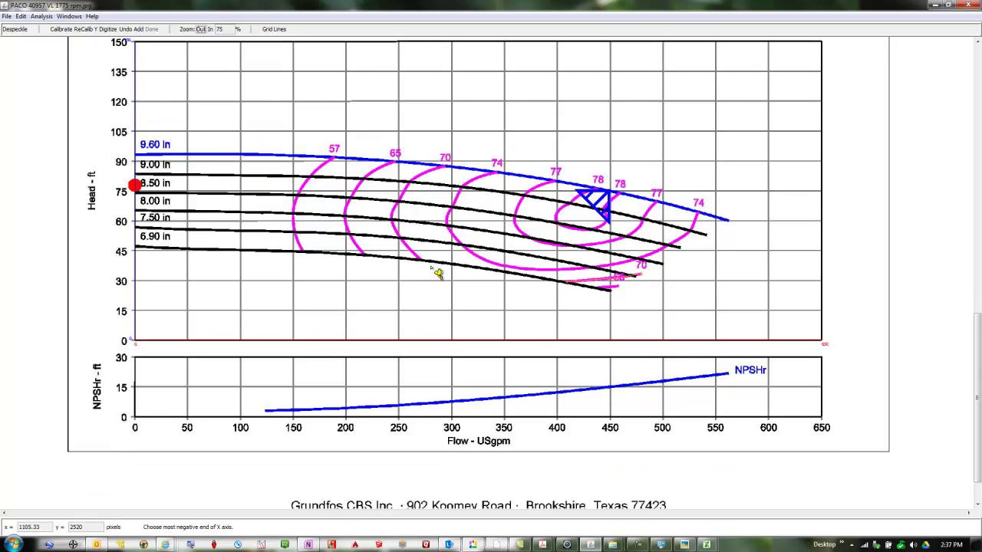
scroll(429, 273, up, 5)
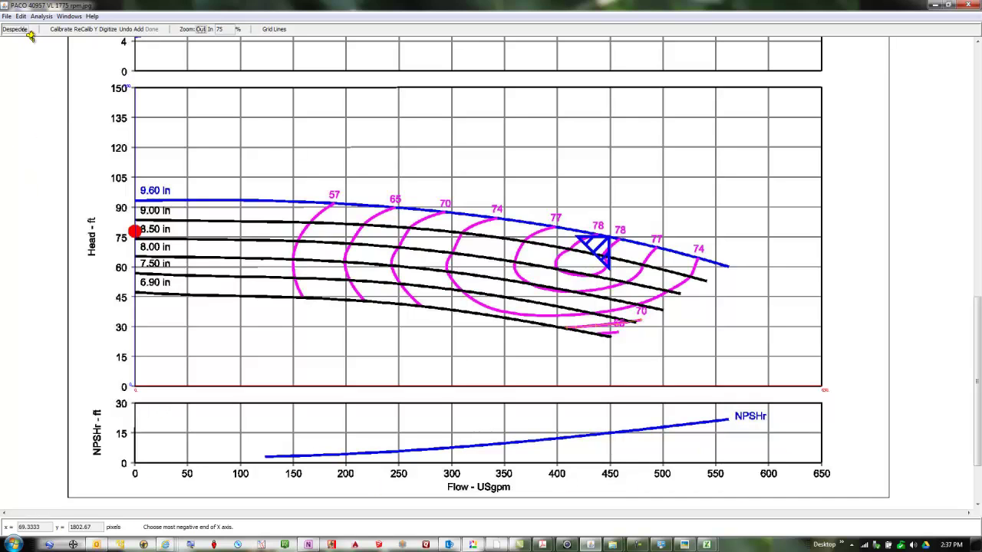
click(7, 16)
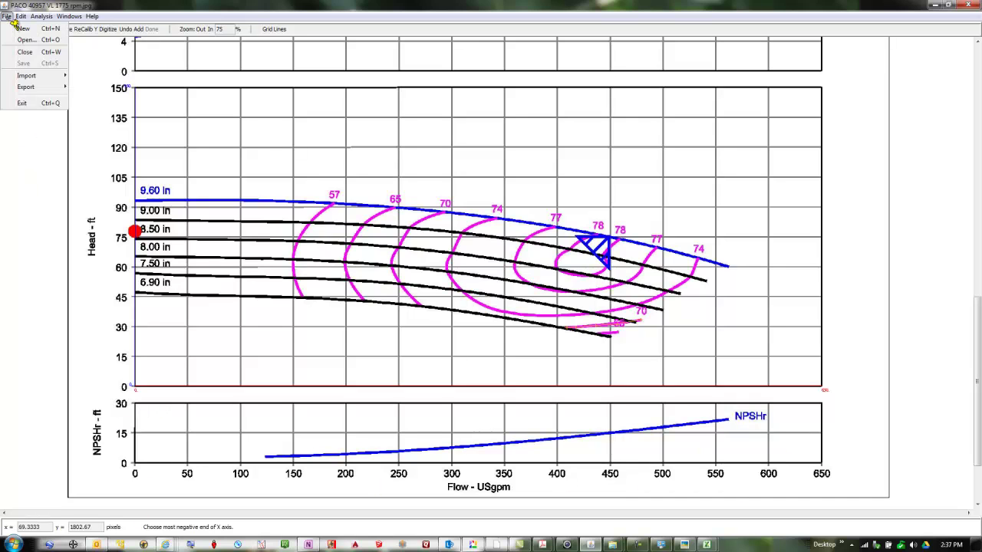
mouse_move(21, 16)
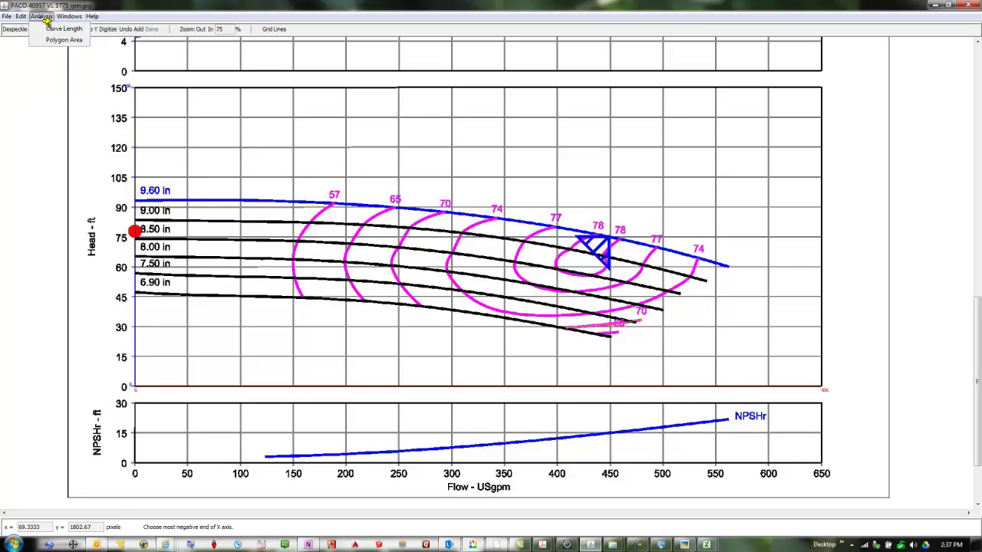
click(68, 17)
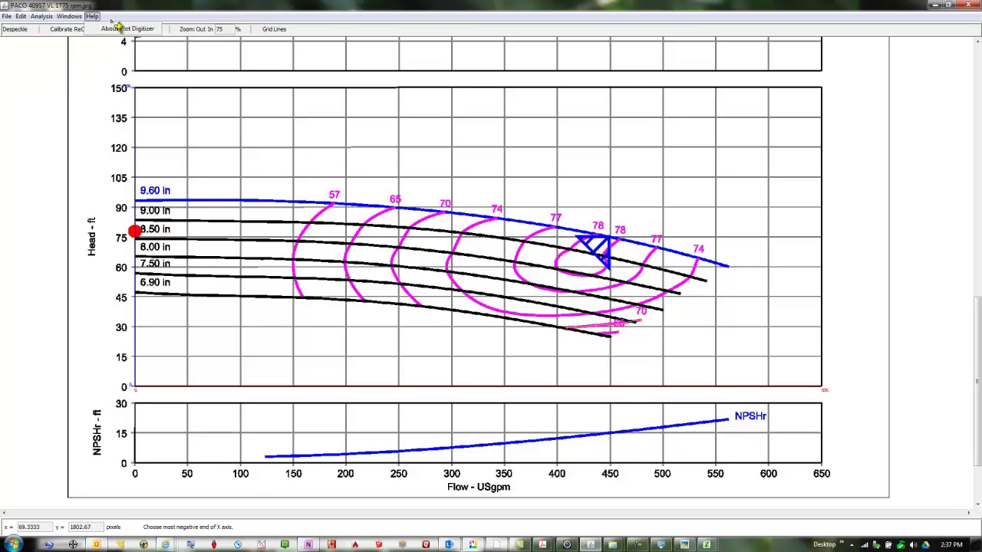
right_click(258, 472)
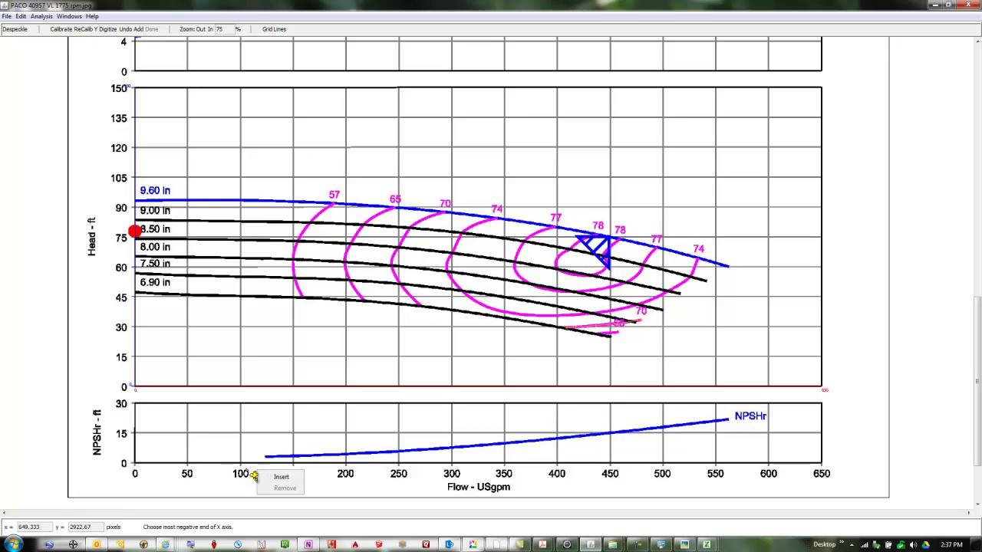
click(54, 385)
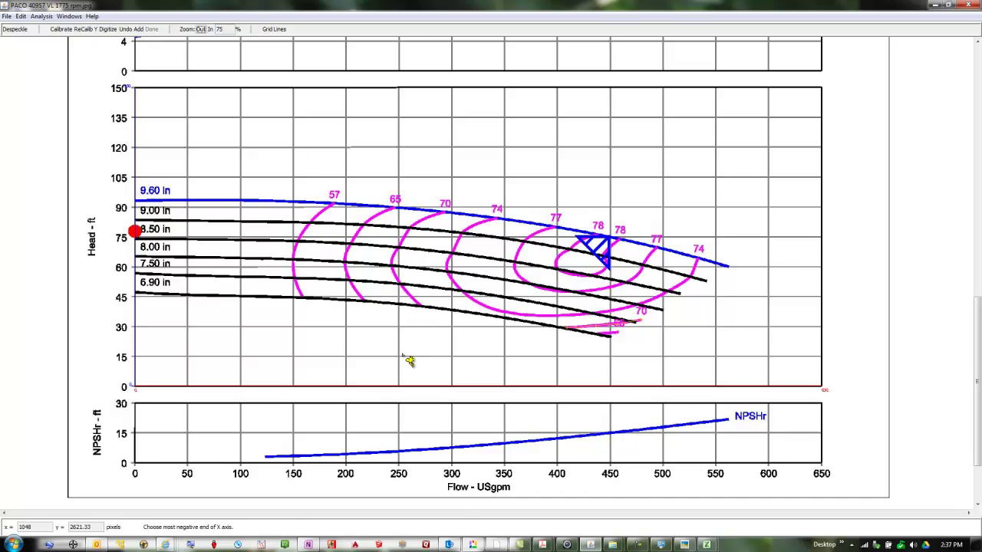
Step: Scroll the PACO data sheet, dismiss the colour-scheme warning, and minimize the PACO chart window
scroll(408, 361, up, 5)
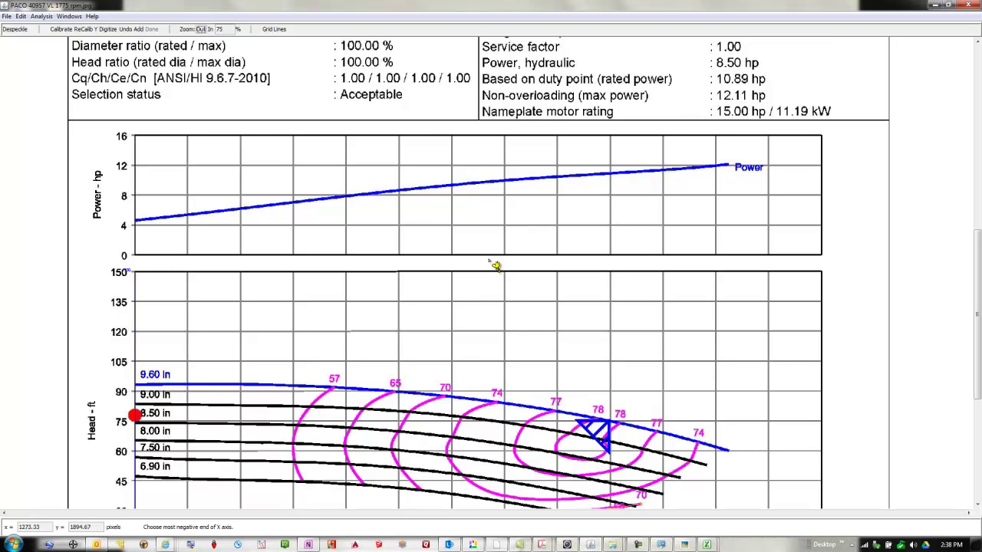
scroll(488, 271, up, 2)
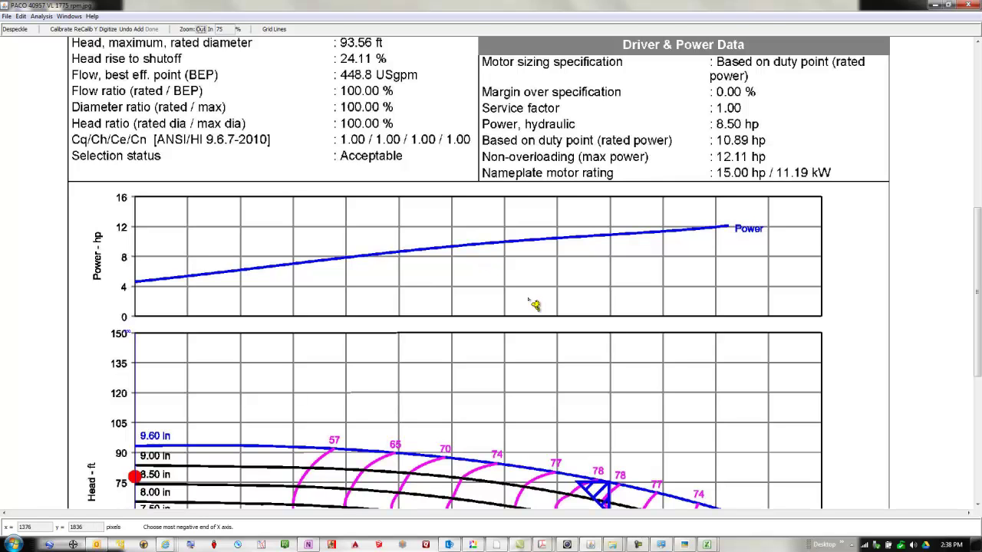
scroll(535, 305, up, 6)
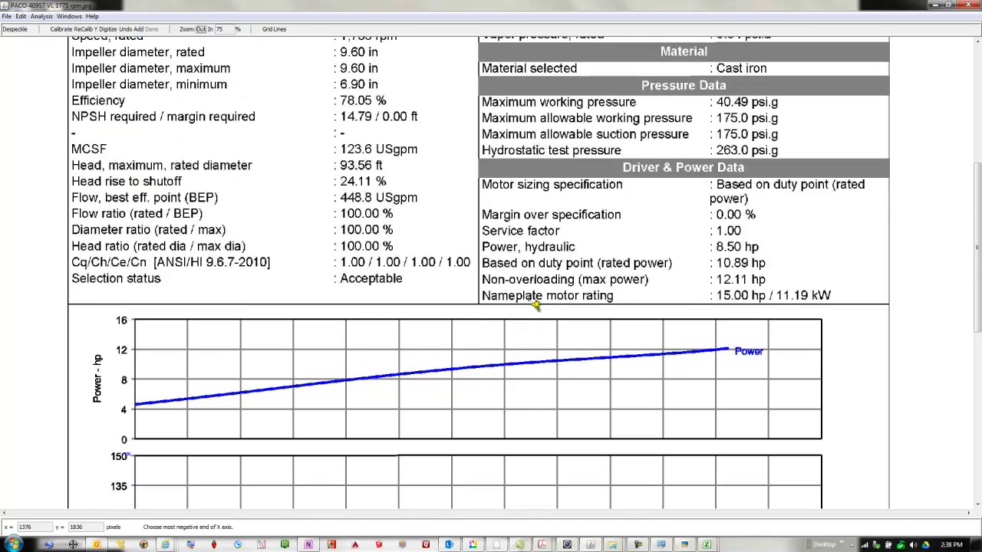
scroll(535, 304, up, 1)
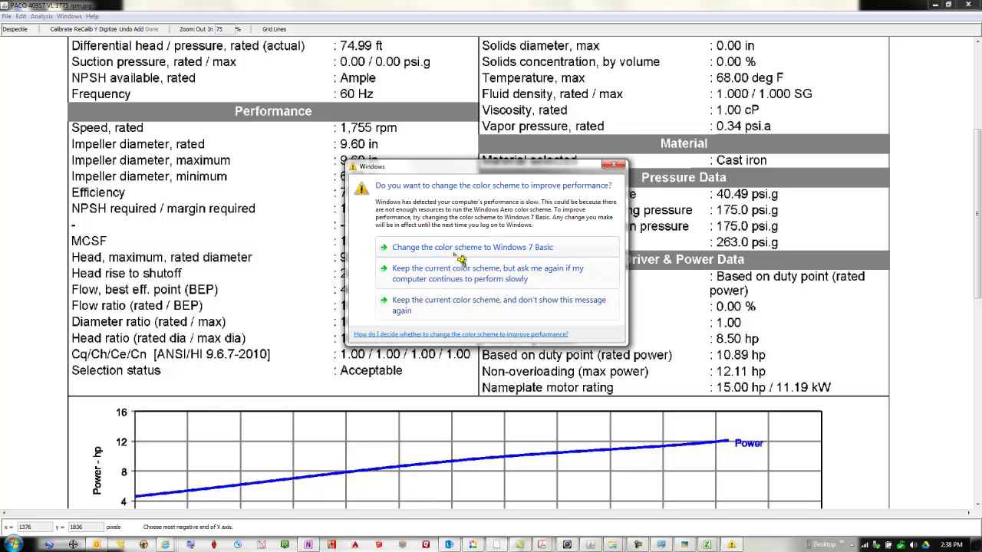
click(617, 166)
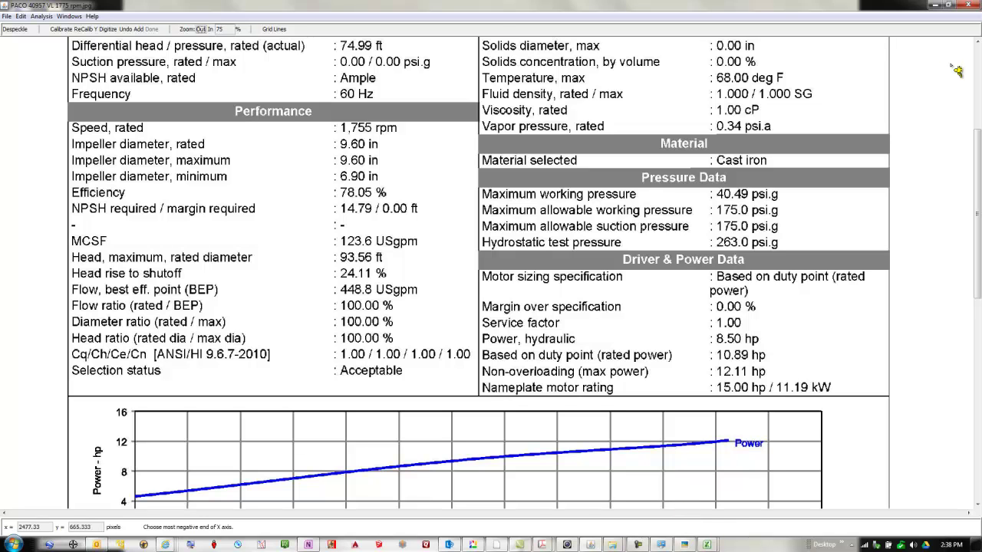
click(936, 6)
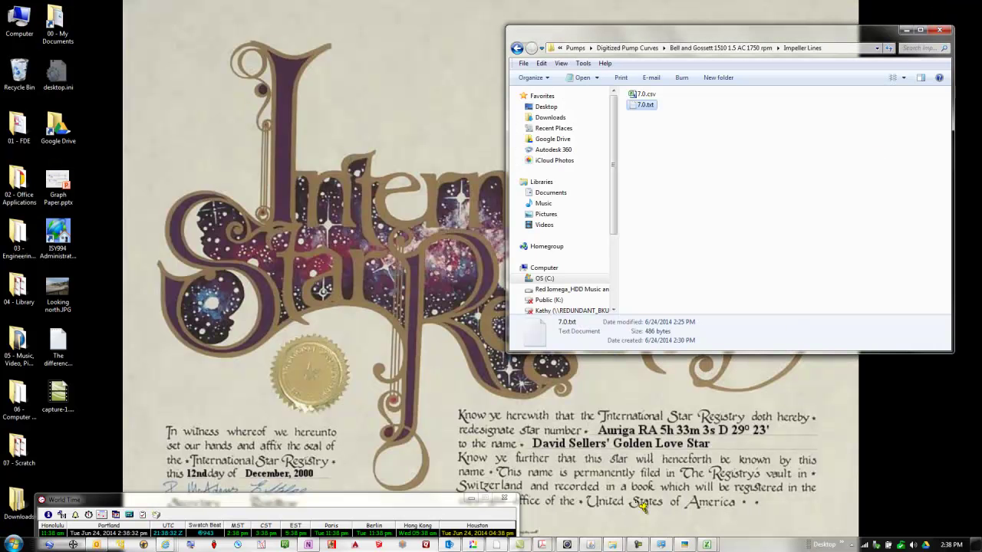
click(640, 545)
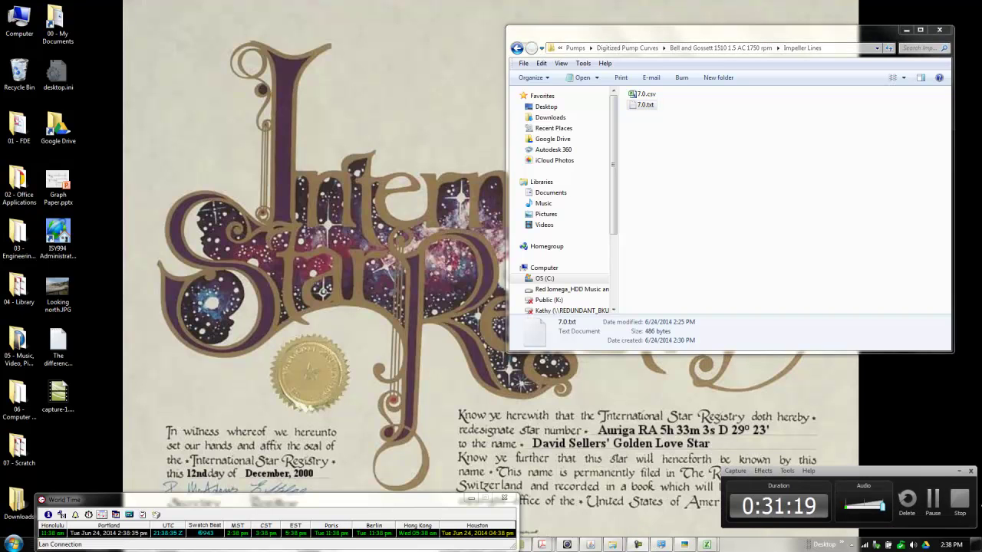